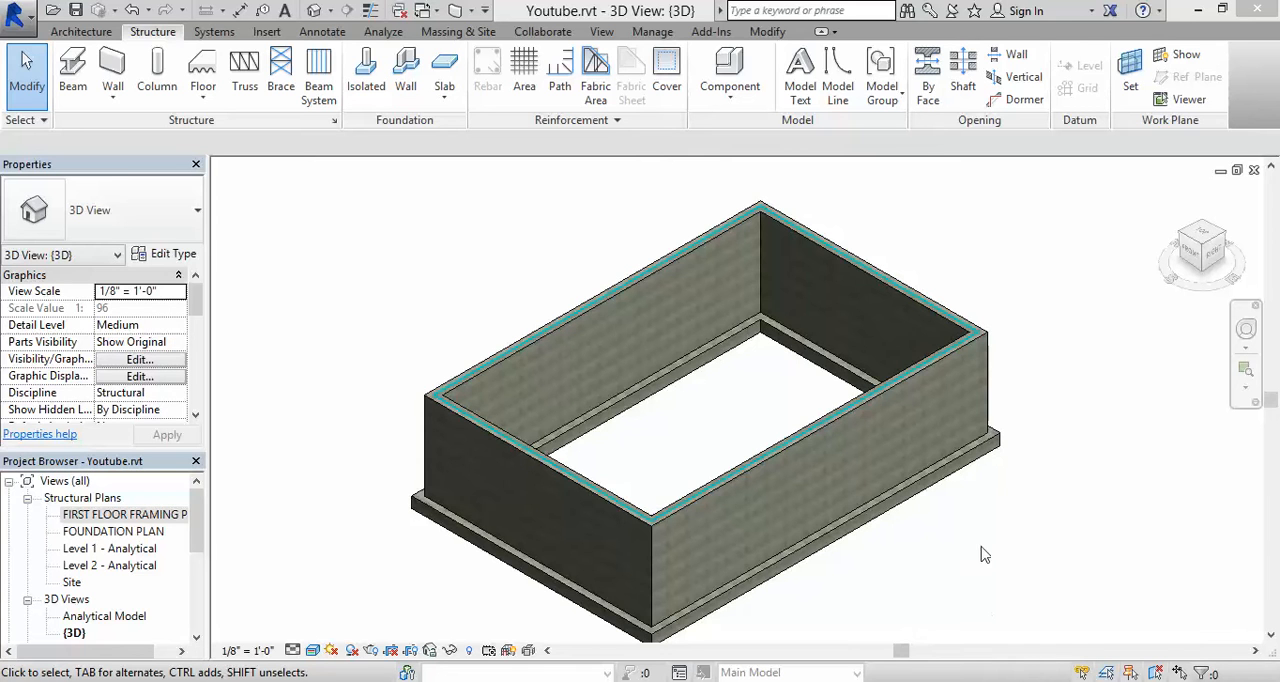
Step: Open Section 1 from the first floor framing plan and examine the foundation wall tops against the FIRST FLOOR FRAMING PLAN level
double_click(115, 517)
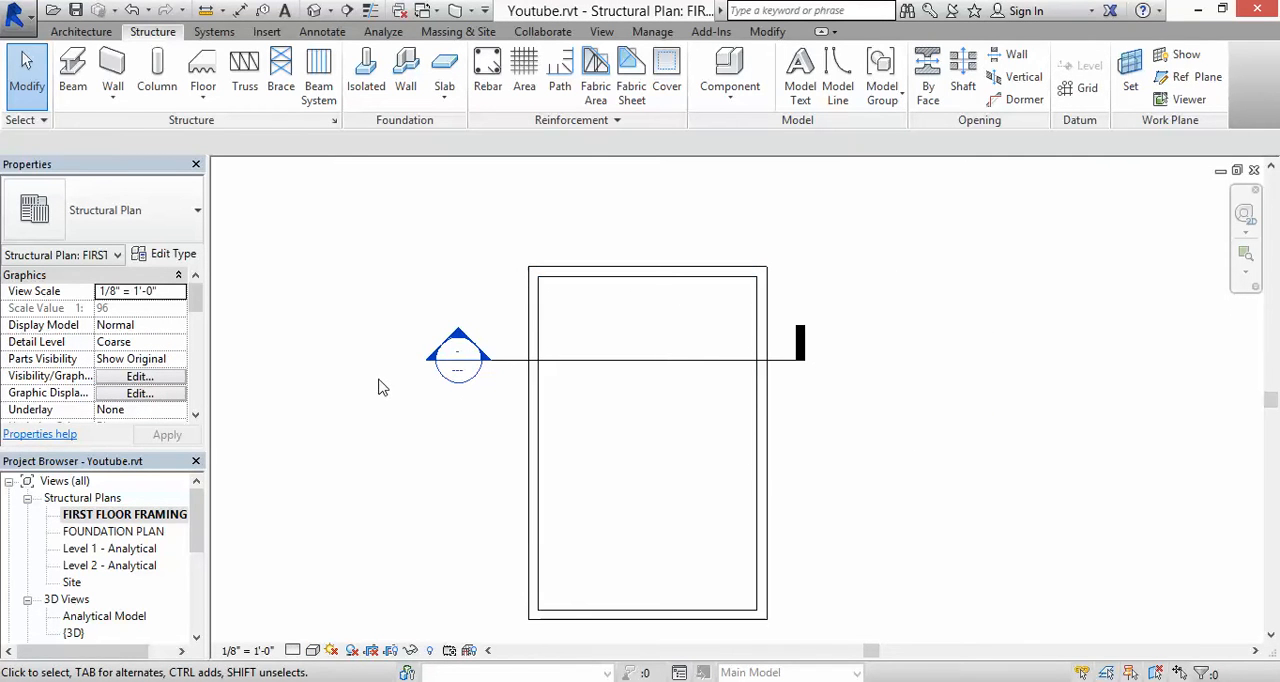
double_click(457, 352)
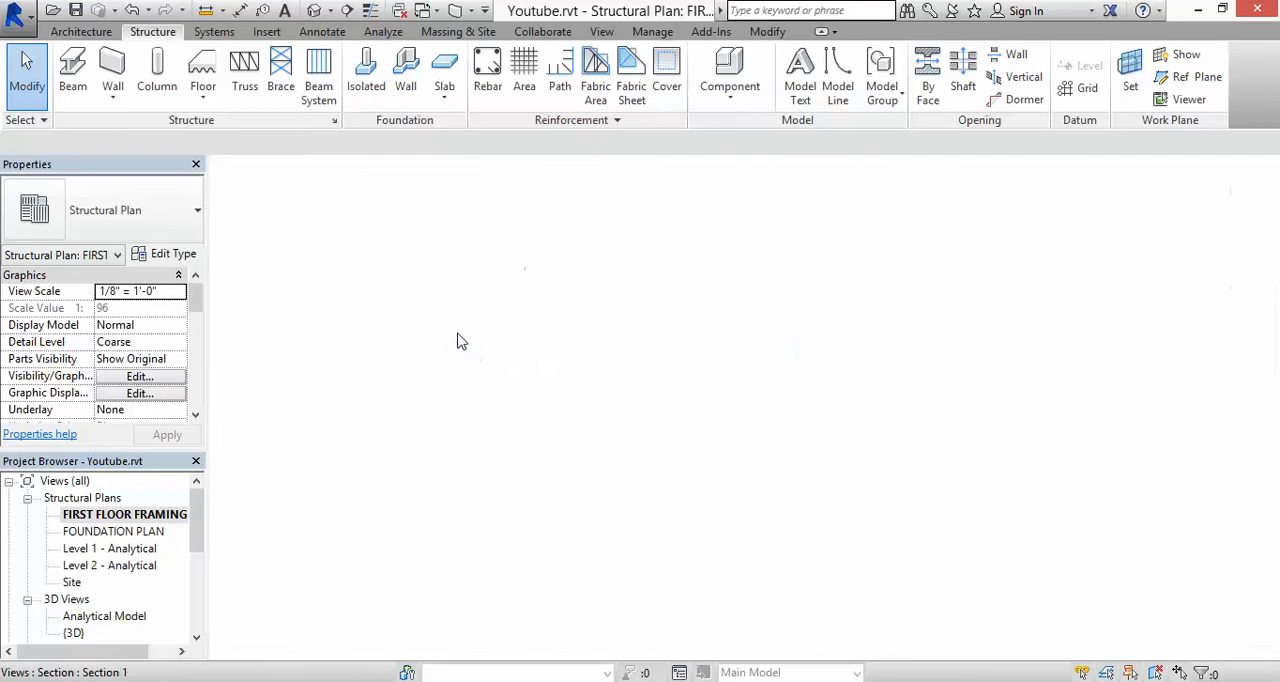
scroll(463, 283, down, 5)
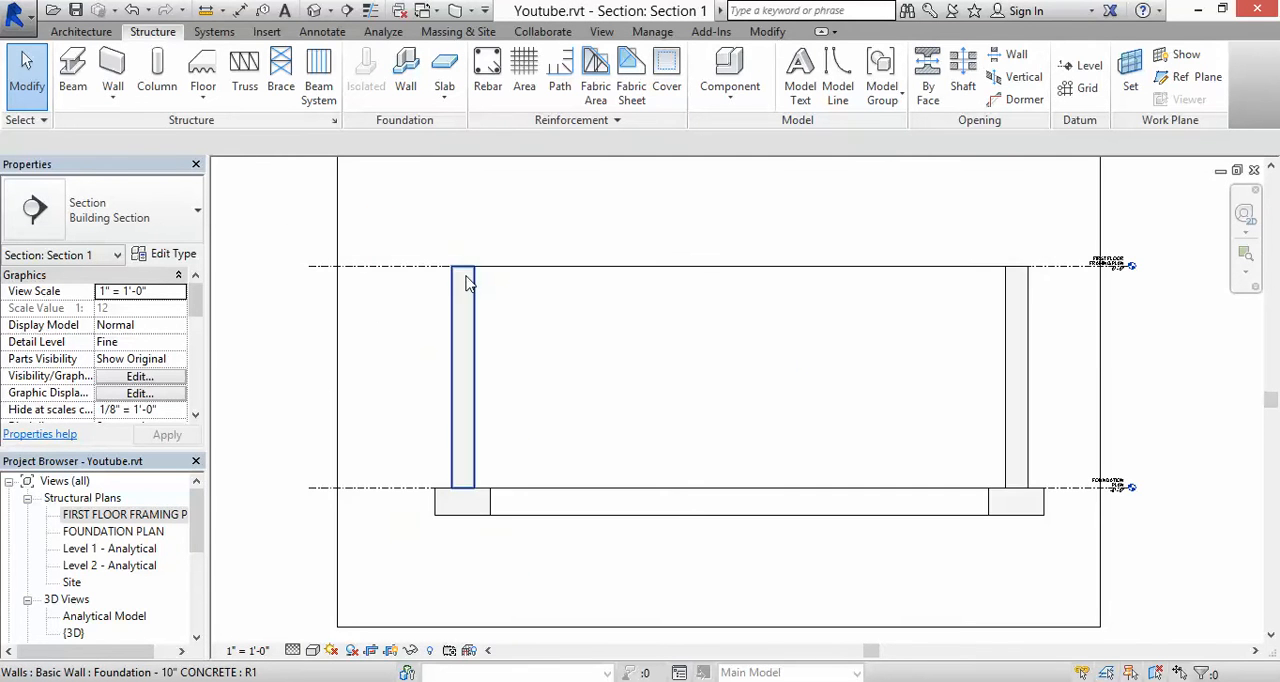
scroll(446, 283, up, 5)
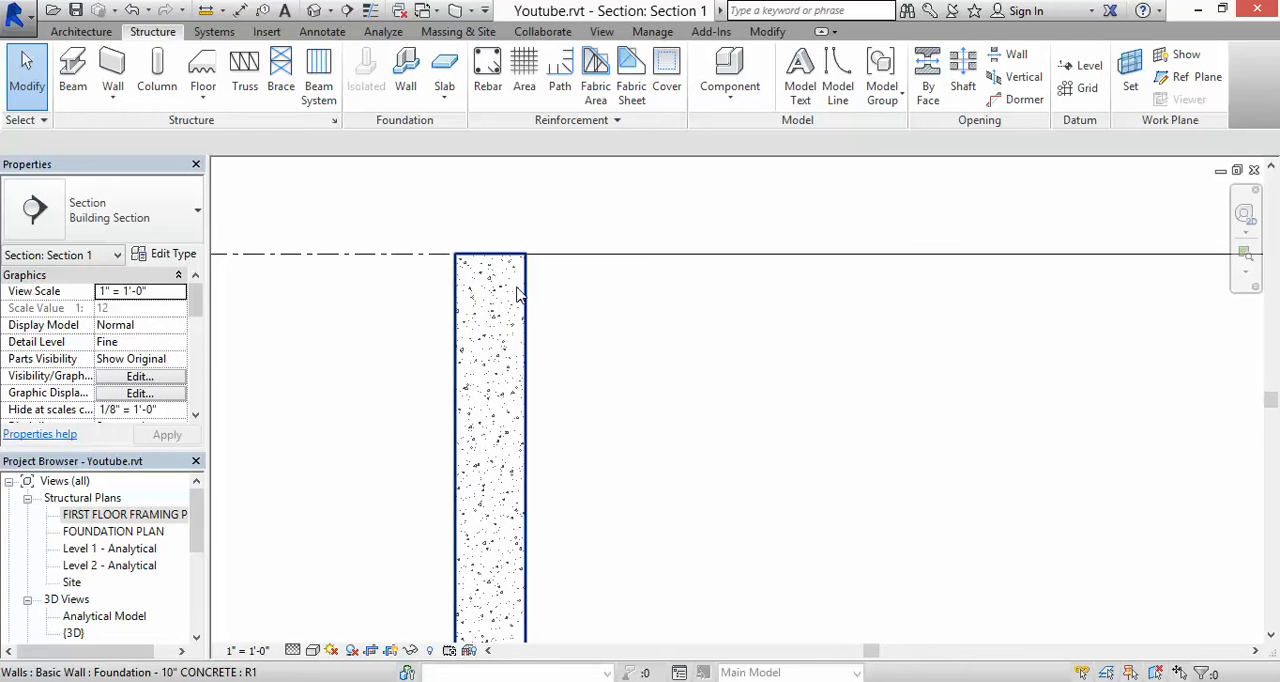
scroll(478, 237, down, 2)
middle_drag(677, 289, 417, 300)
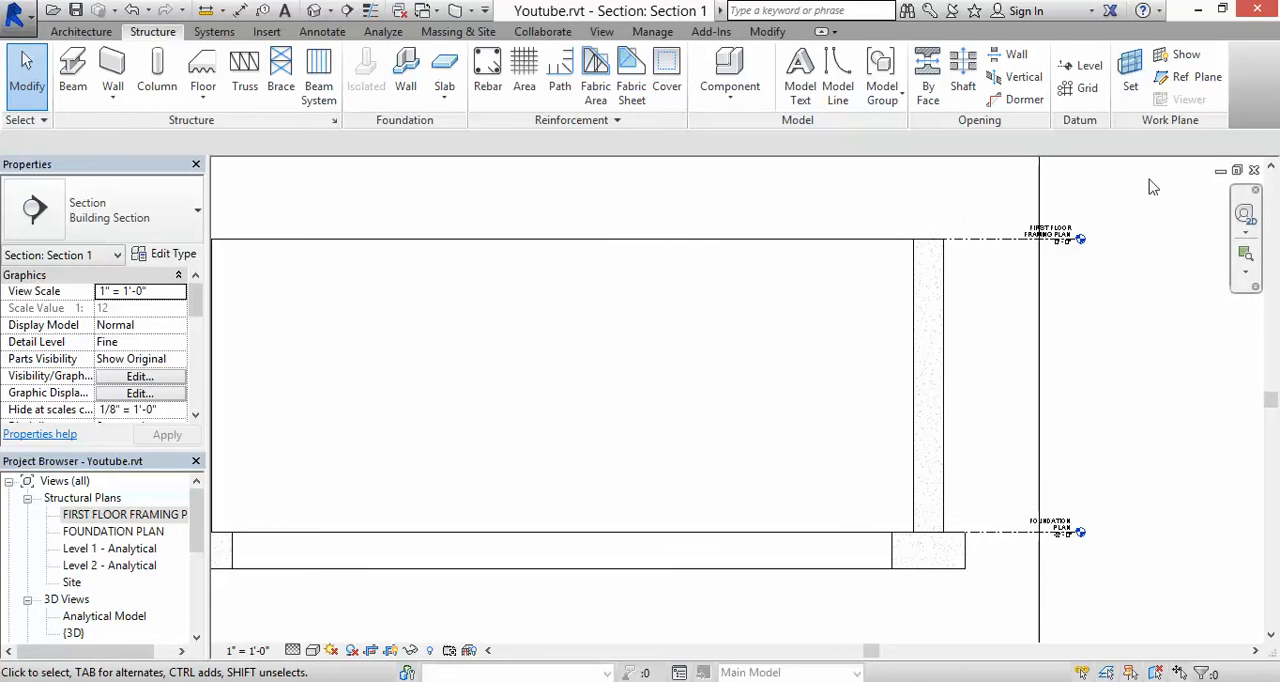
scroll(1080, 234, up, 2)
scroll(1066, 245, up, 3)
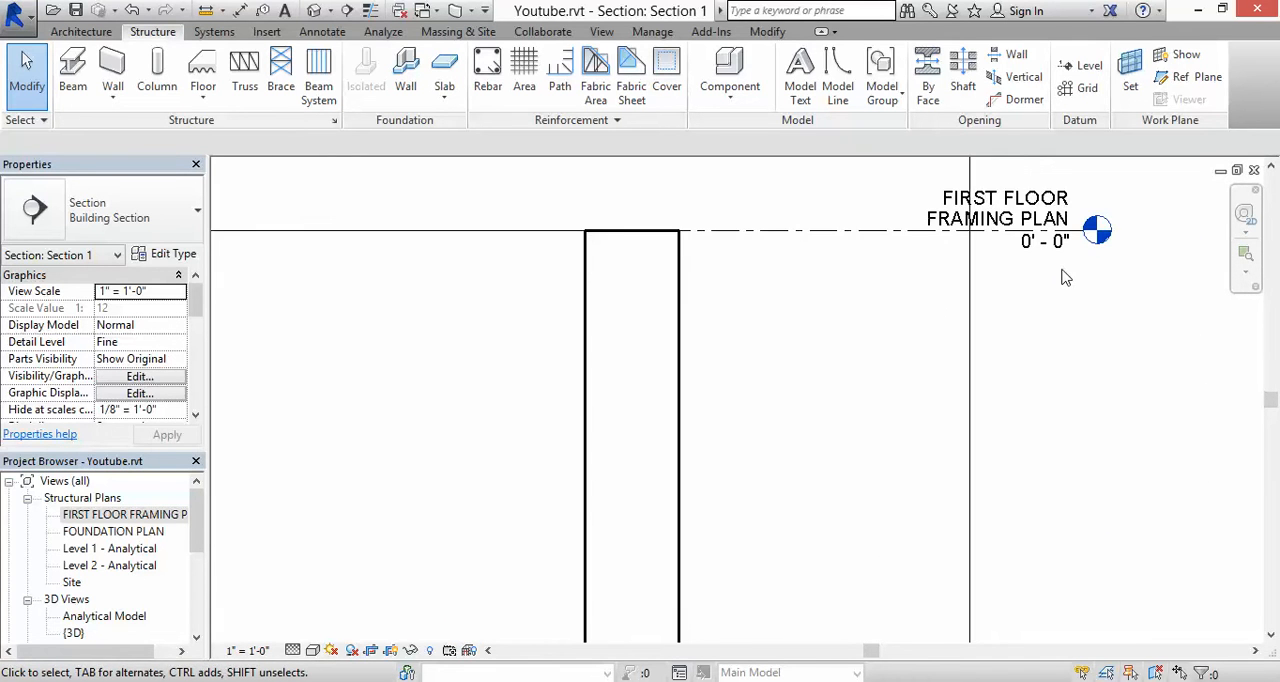
scroll(1062, 232, down, 5)
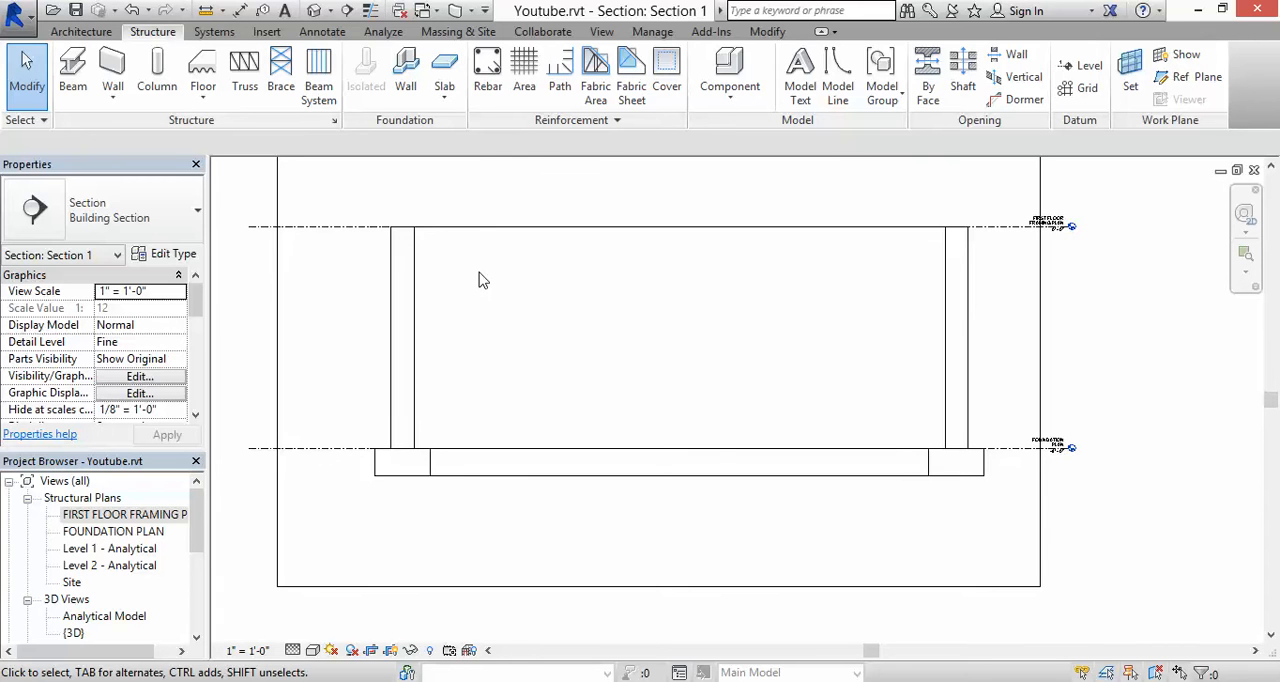
Step: Lower the left foundation wall in the section by the 1.5" plate thickness, using the top offset formula =0' 0"-1.5"
click(410, 278)
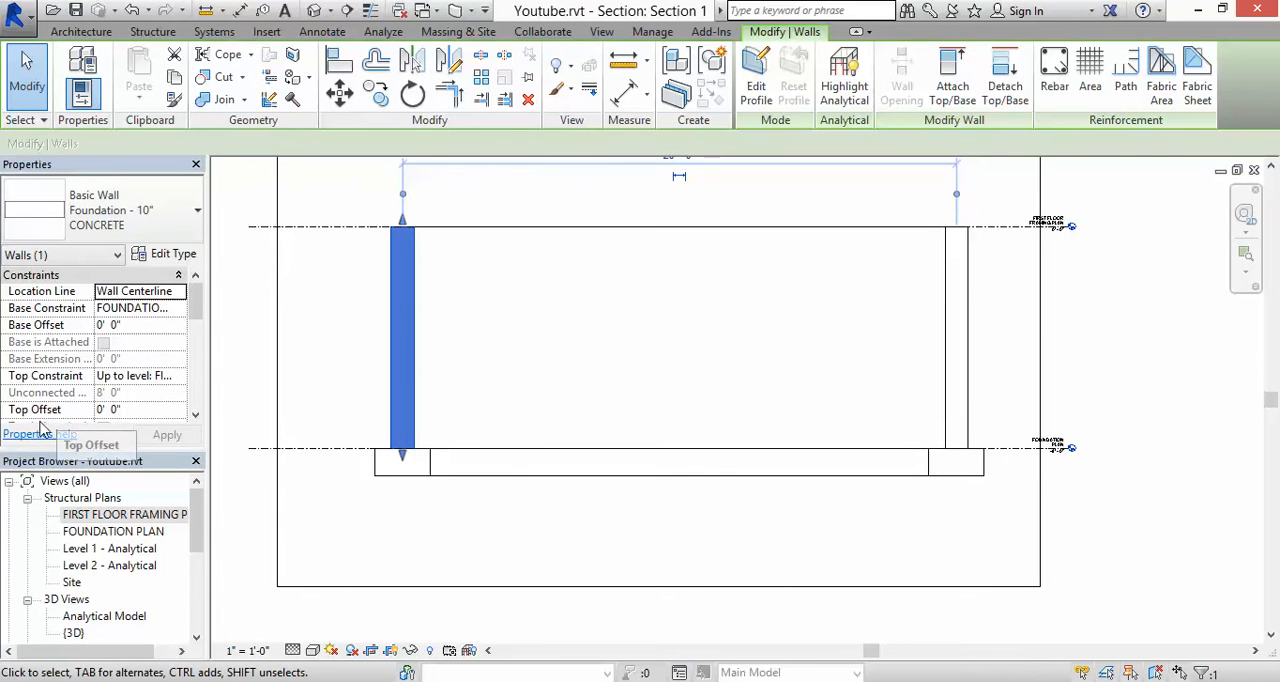
click(126, 409)
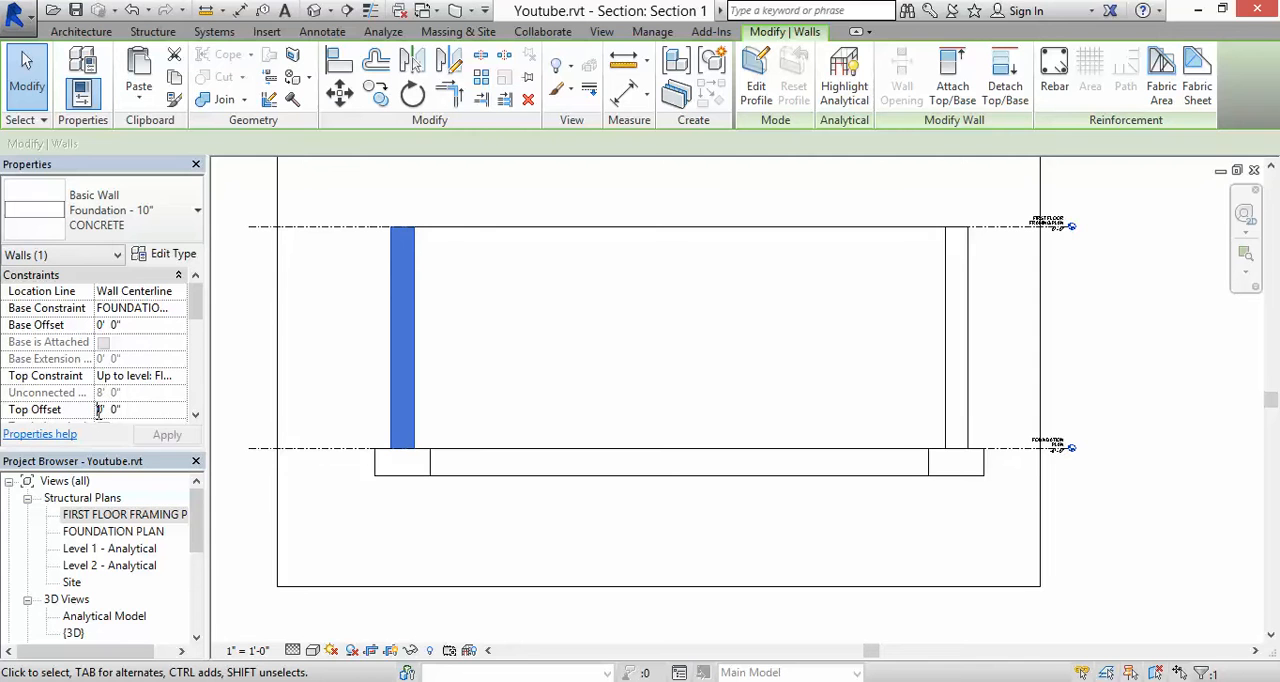
text(=)
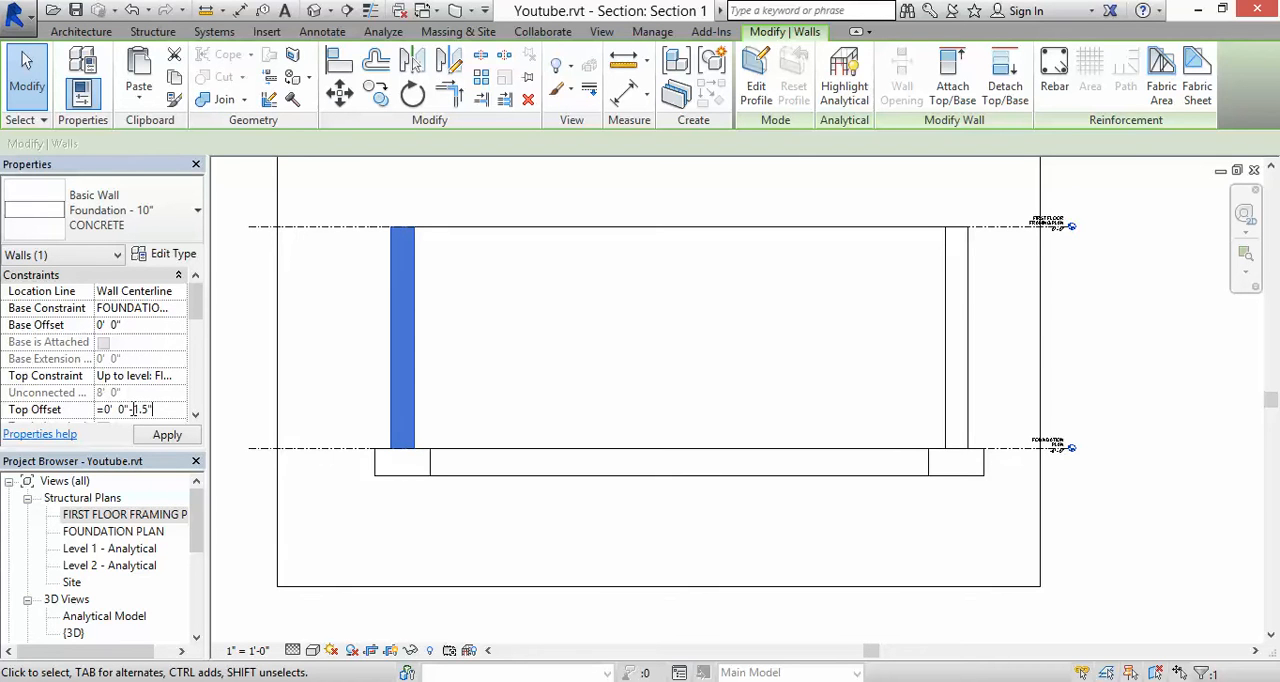
key(Return)
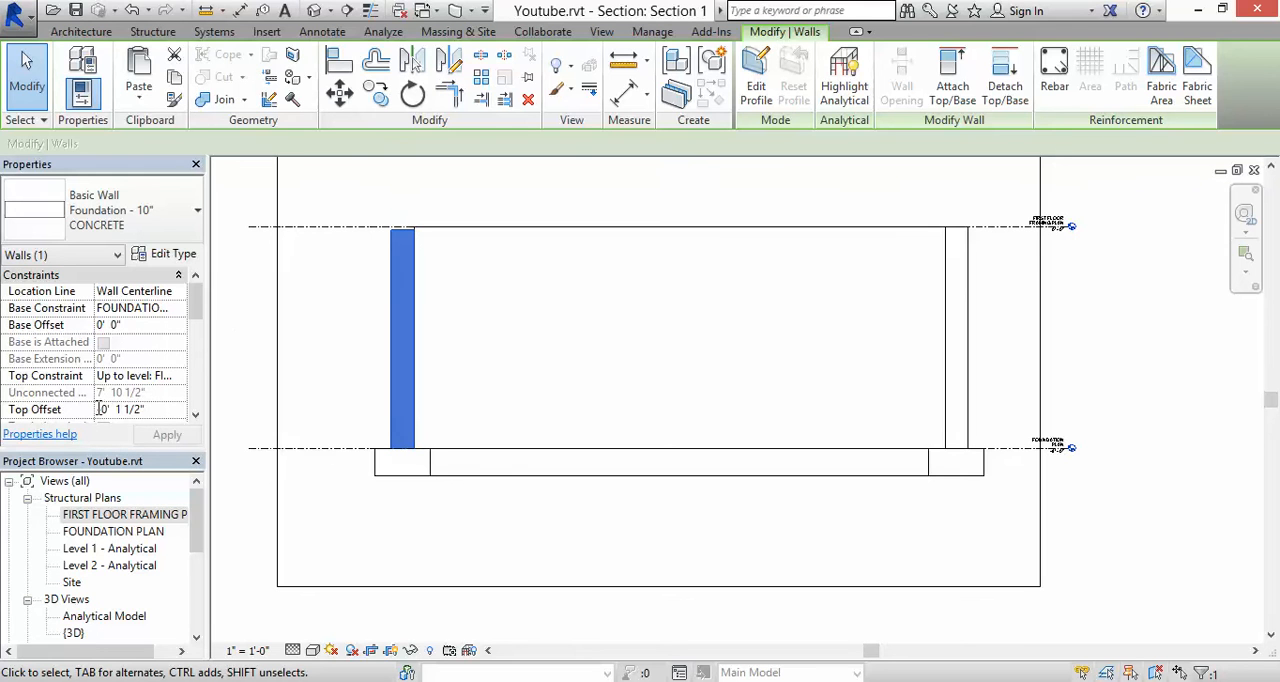
Step: Reduce the same wall's top offset by a further 9.25" and 3/4" with a formula, and deselect the wall
click(99, 409)
text(=)
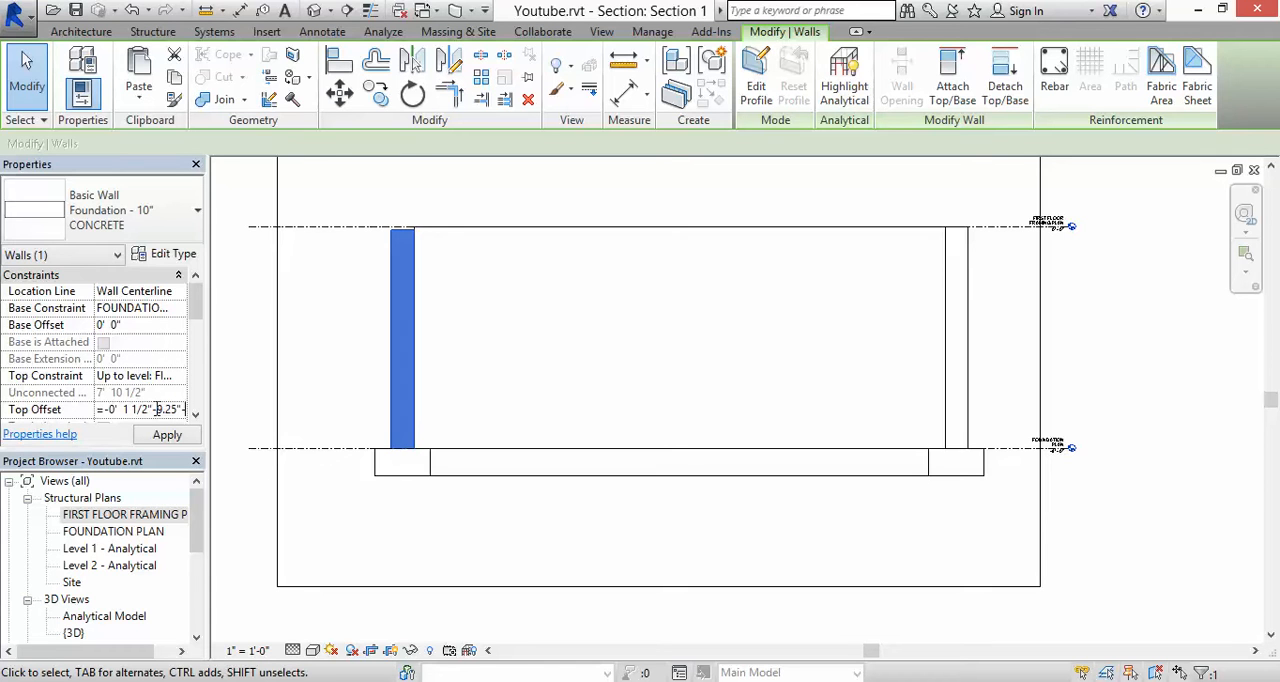
text(-3/4")
click(167, 437)
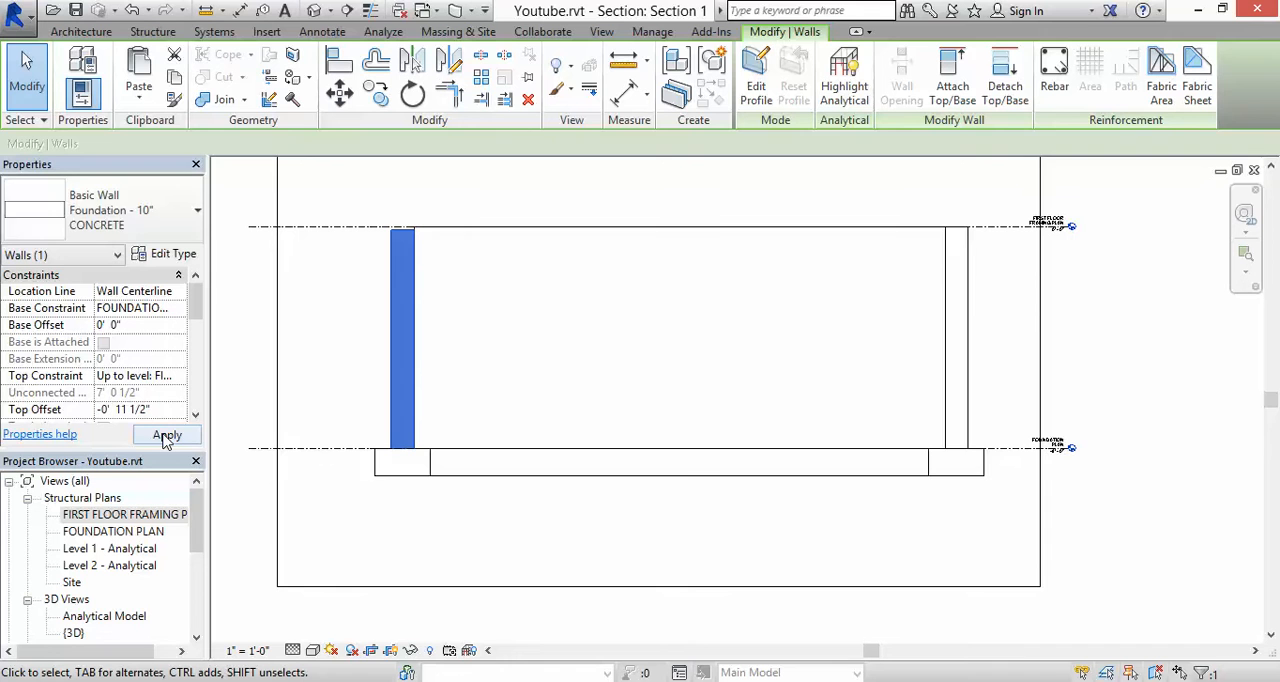
click(362, 322)
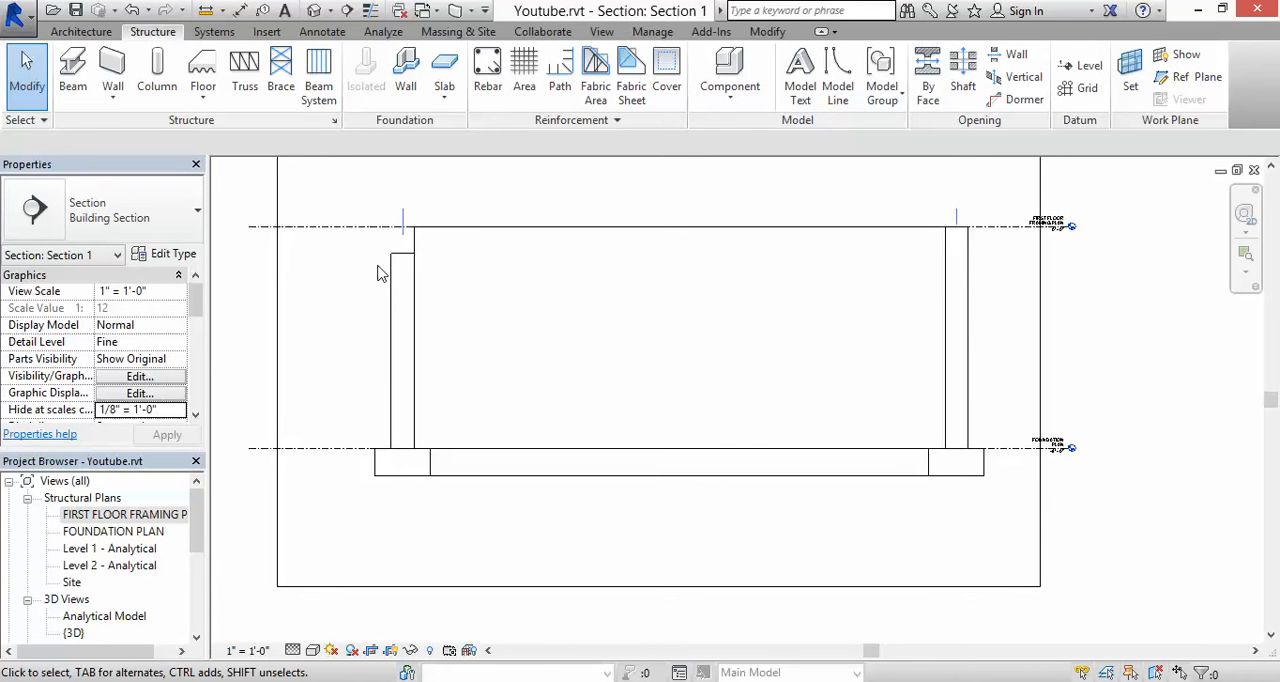
Step: Check the lowered wall and its top offset in the section and in the default 3D view
click(395, 289)
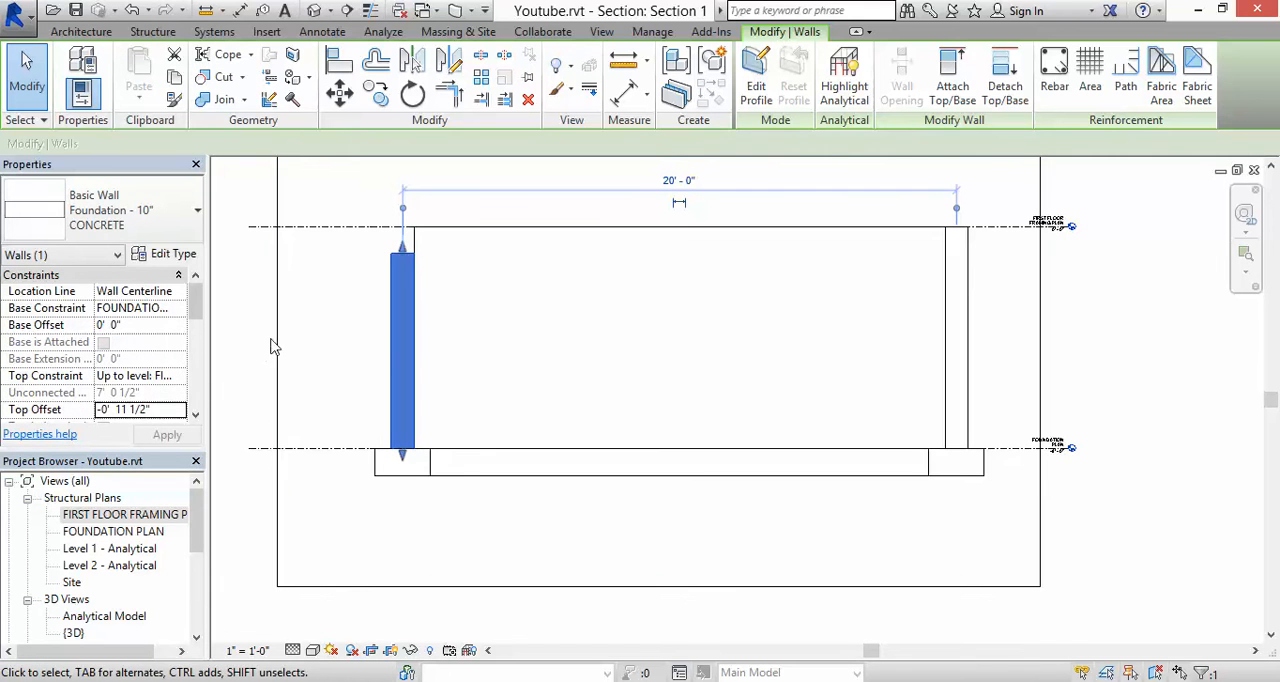
click(340, 305)
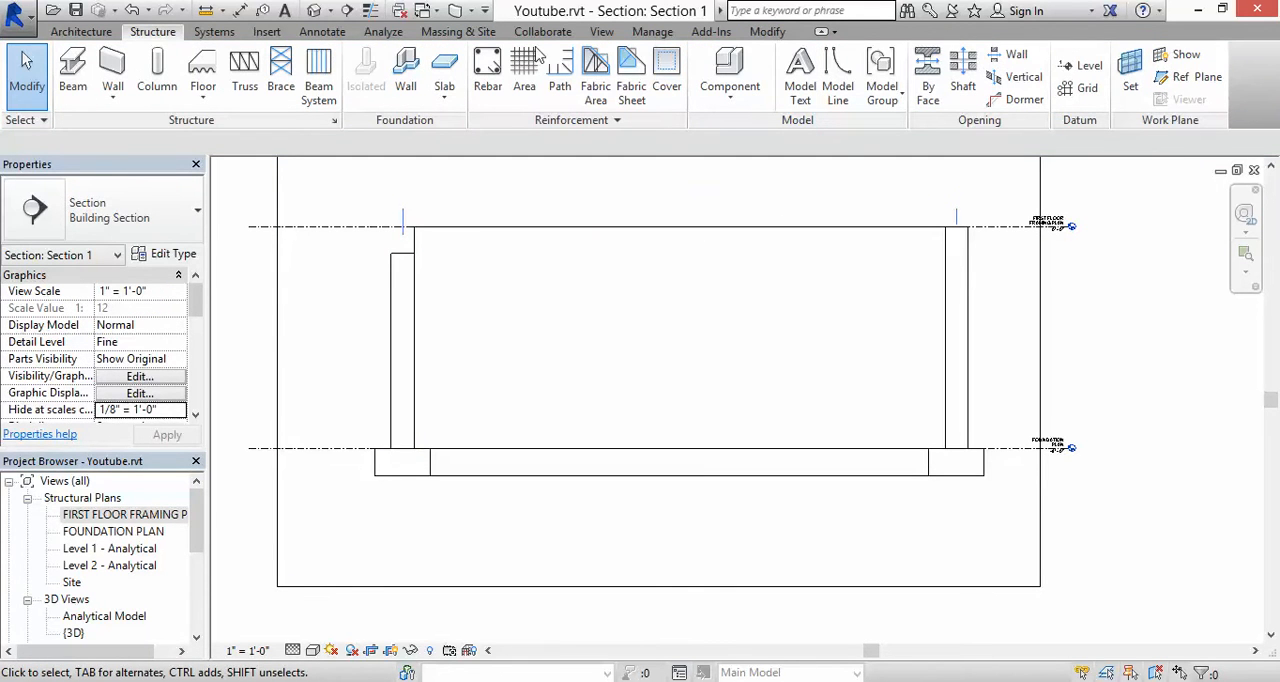
click(314, 12)
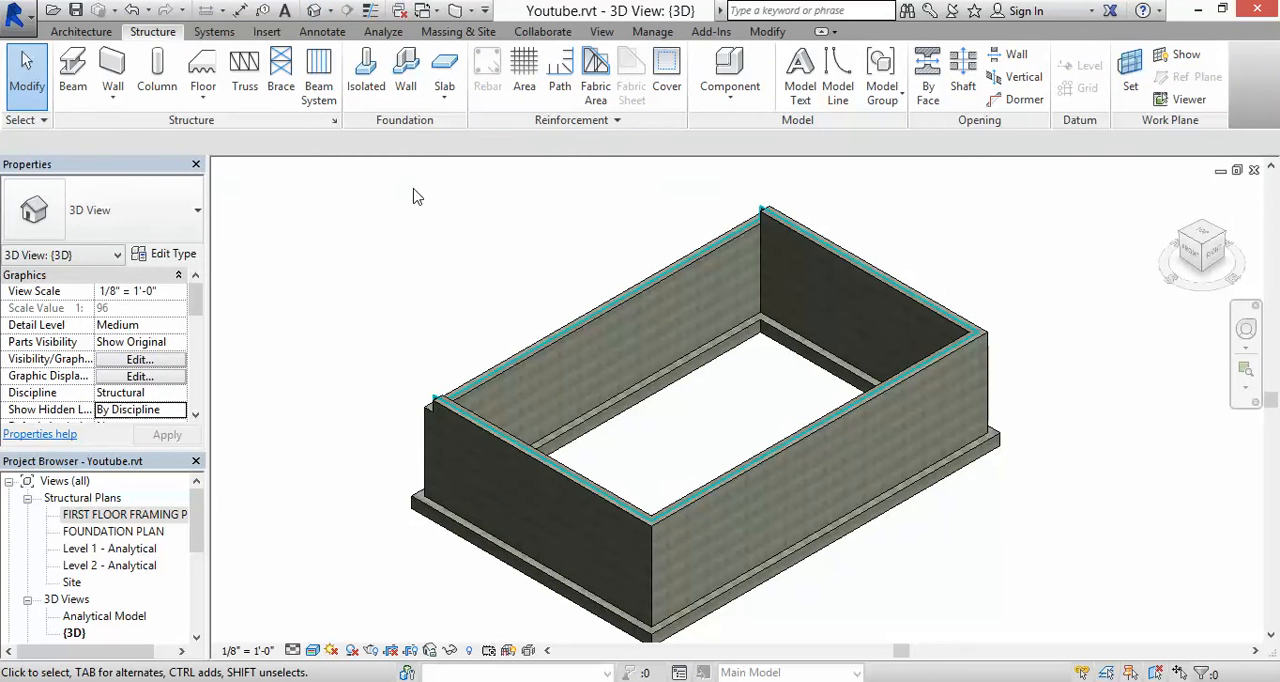
click(541, 345)
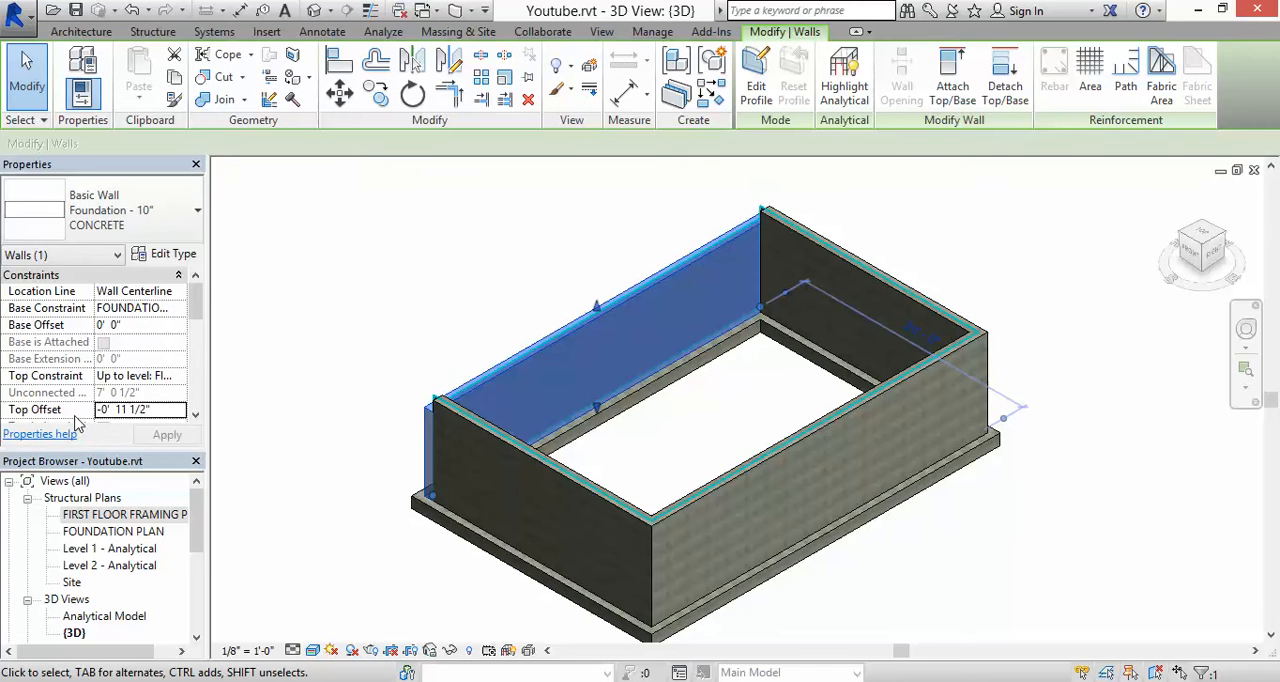
click(167, 410)
click(376, 321)
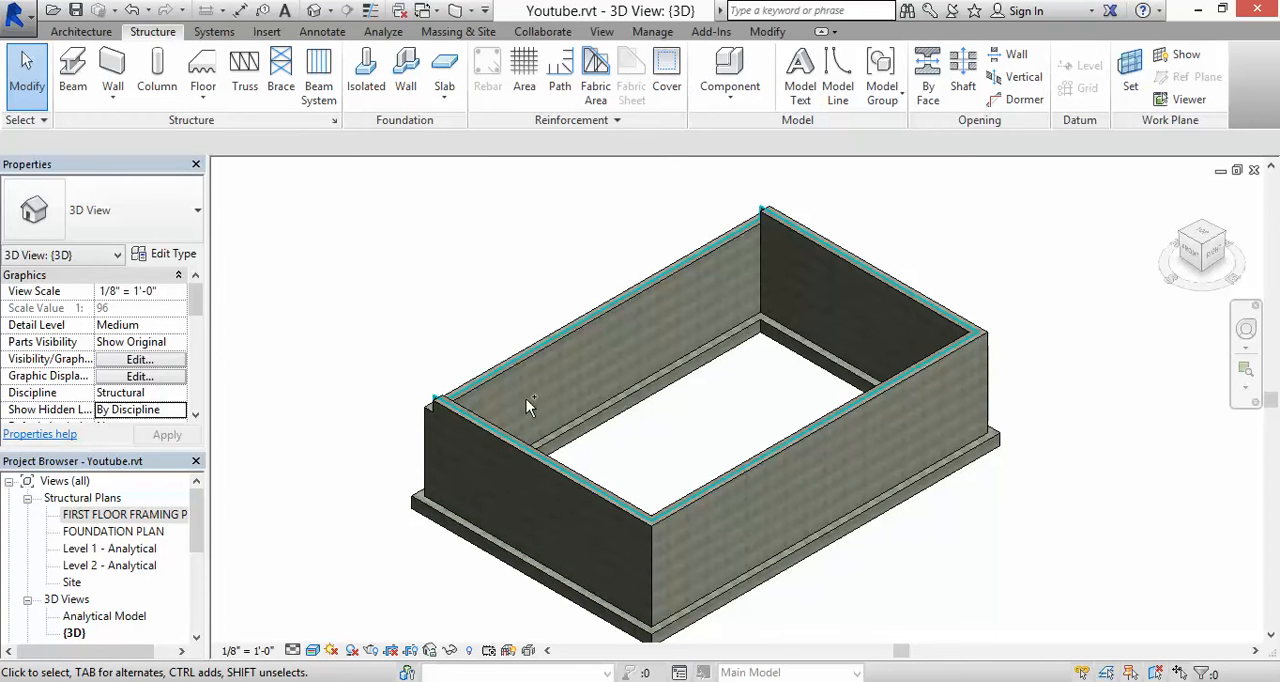
Step: Set the top offset of the other three foundation walls together to -11 1/2" in the 3D view
click(563, 466)
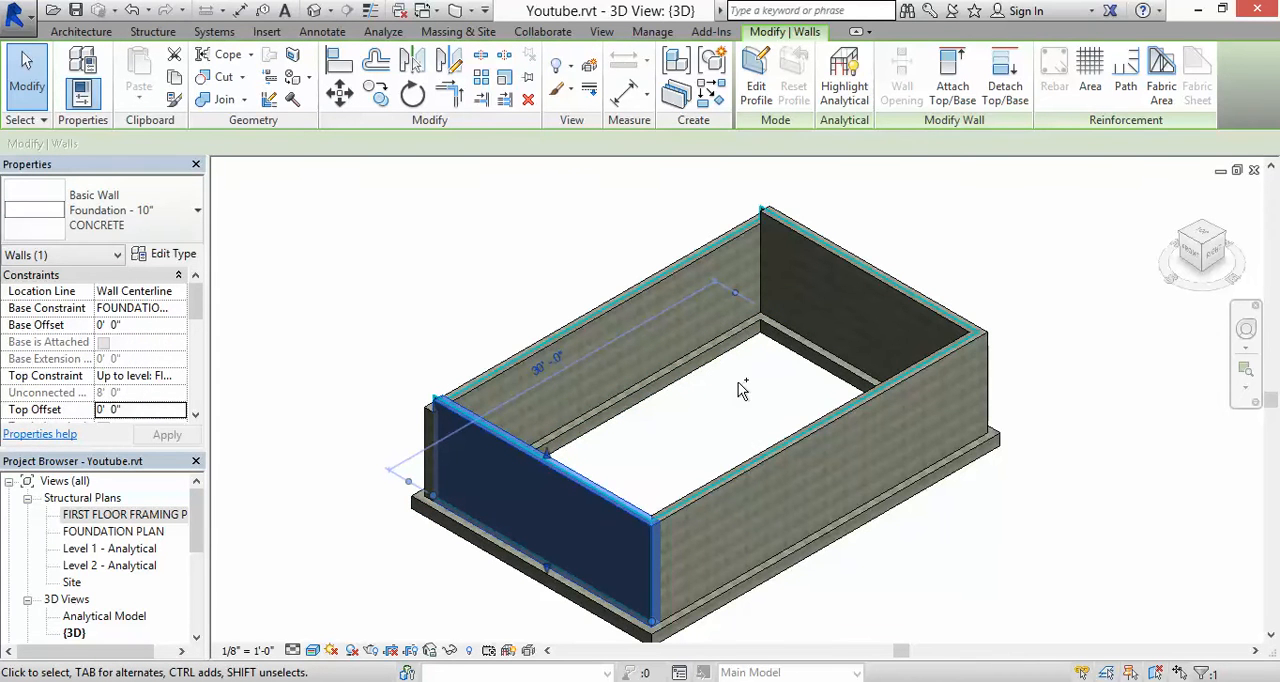
ctrl+click(802, 429)
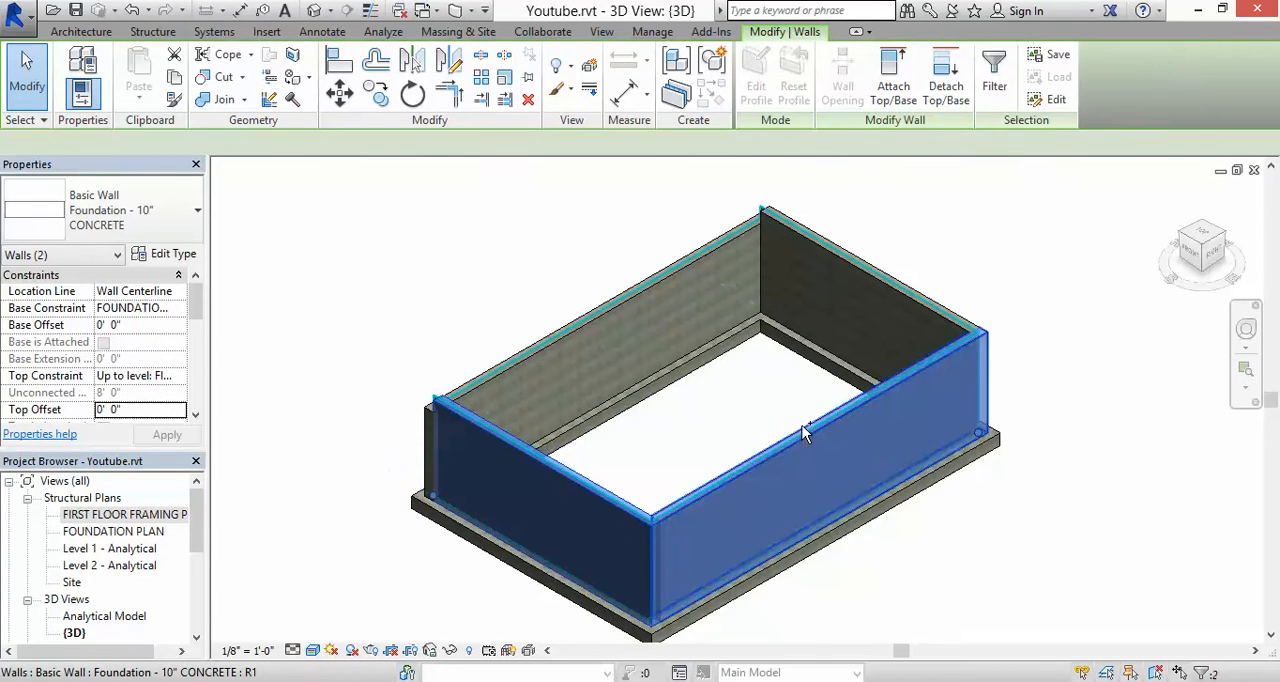
ctrl+click(850, 257)
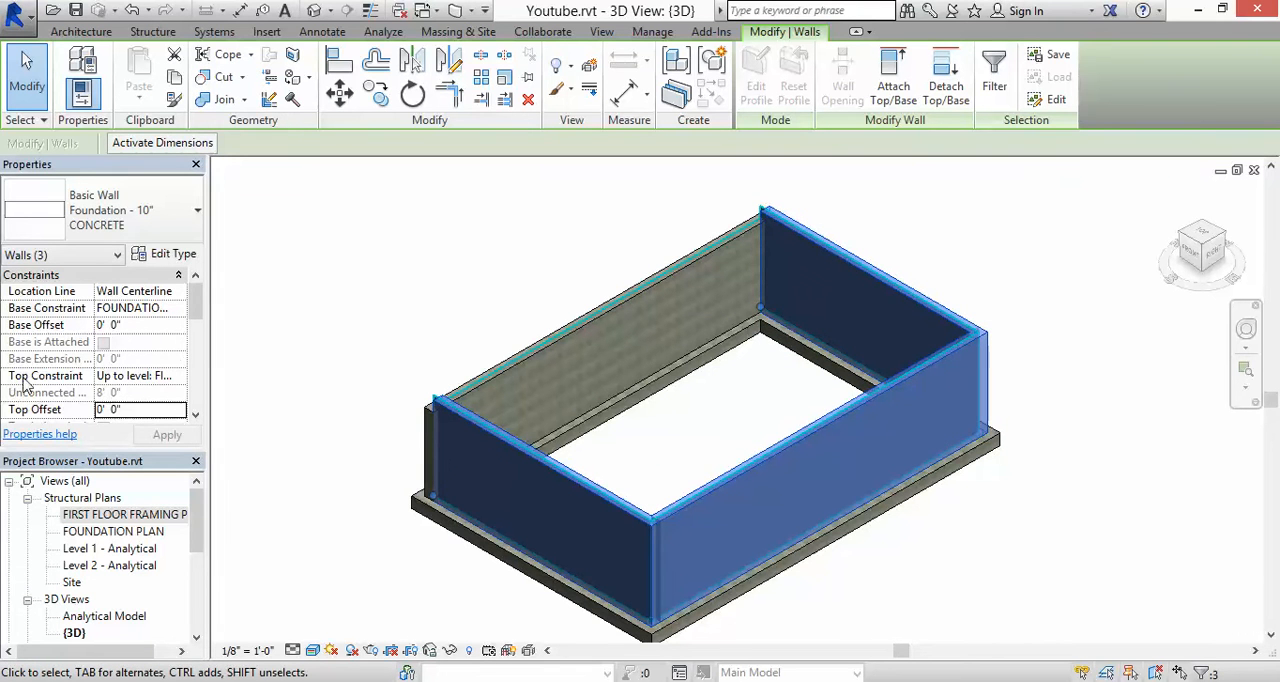
click(89, 405)
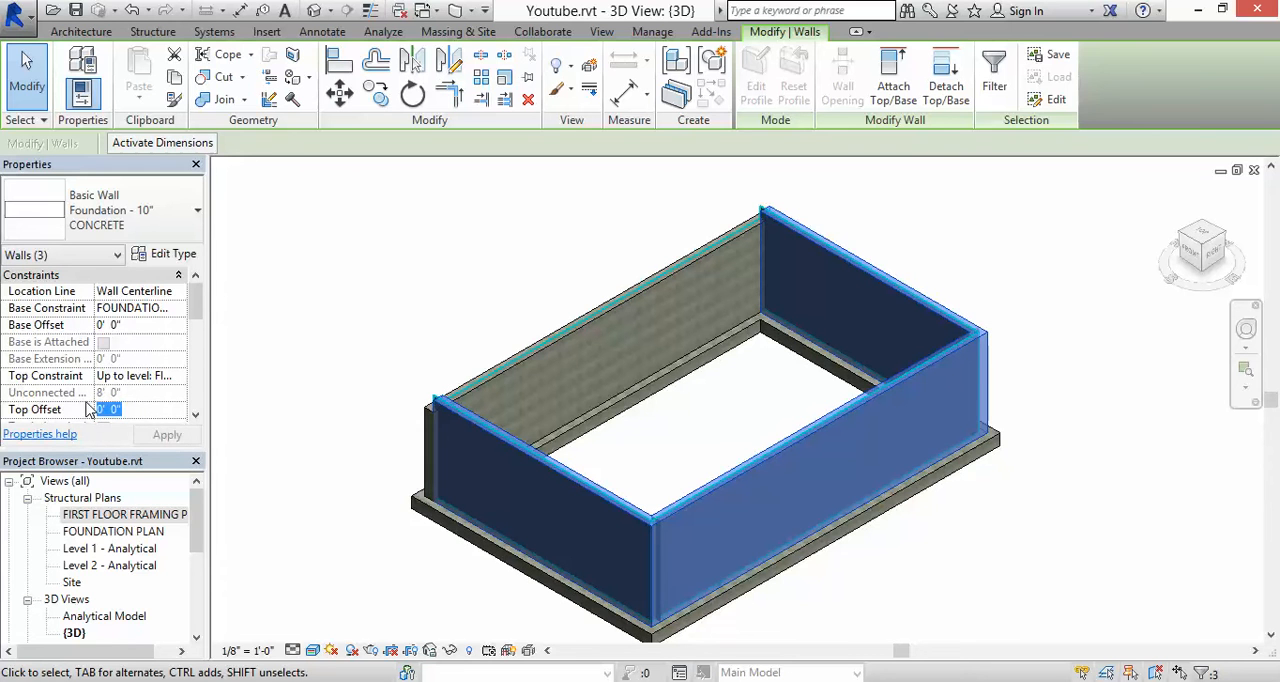
text(-11 1/2")
click(160, 436)
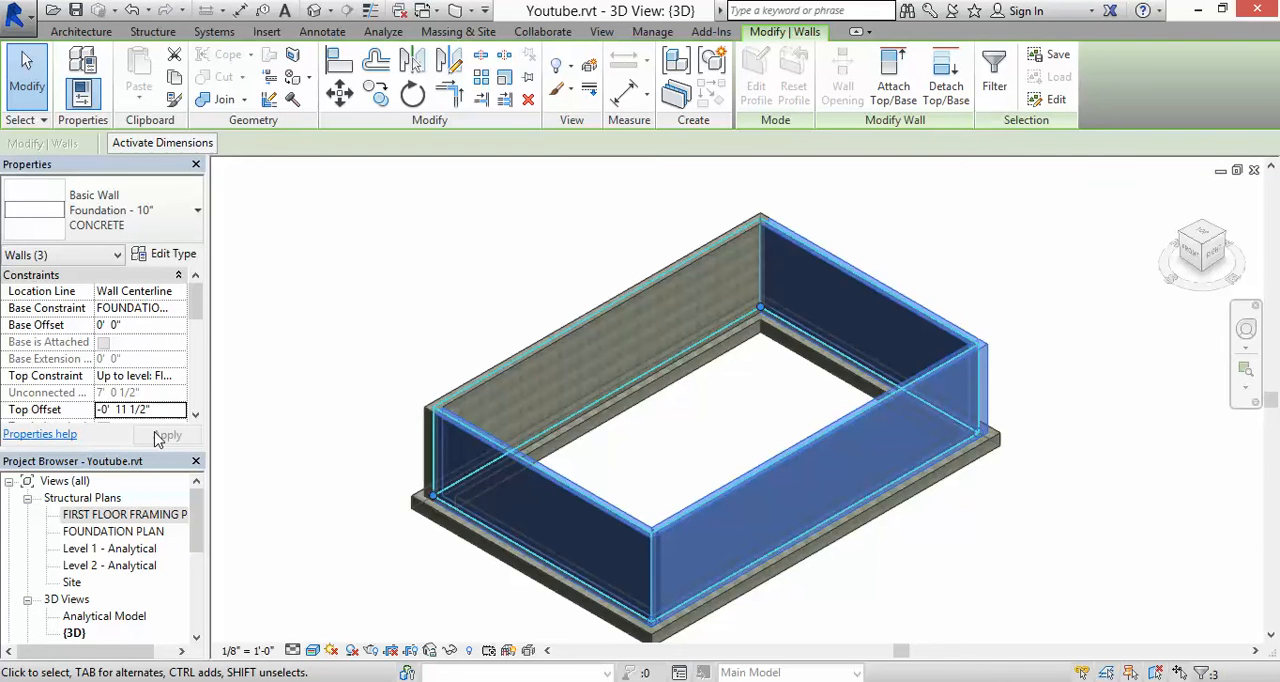
click(580, 286)
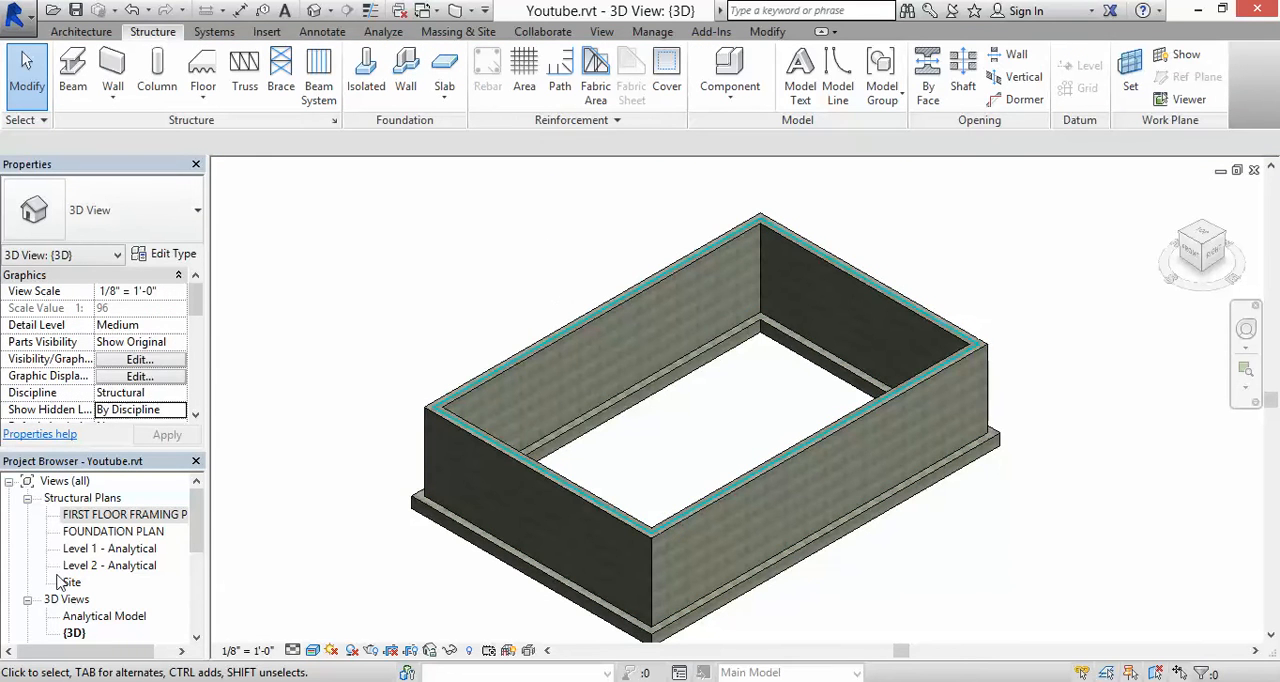
Step: Start the Beam command in the FIRST FLOOR FRAMING PLAN view and check the available beam types, keeping W-Wide Flange W12X26
click(102, 516)
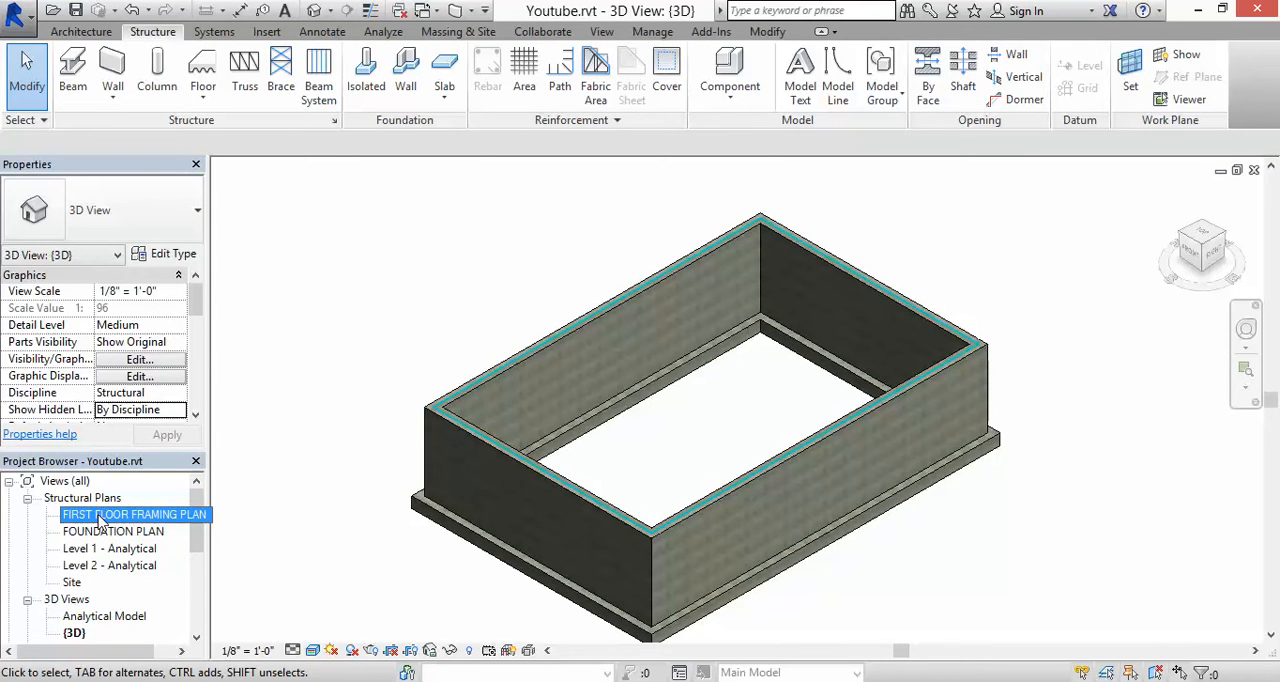
double_click(101, 517)
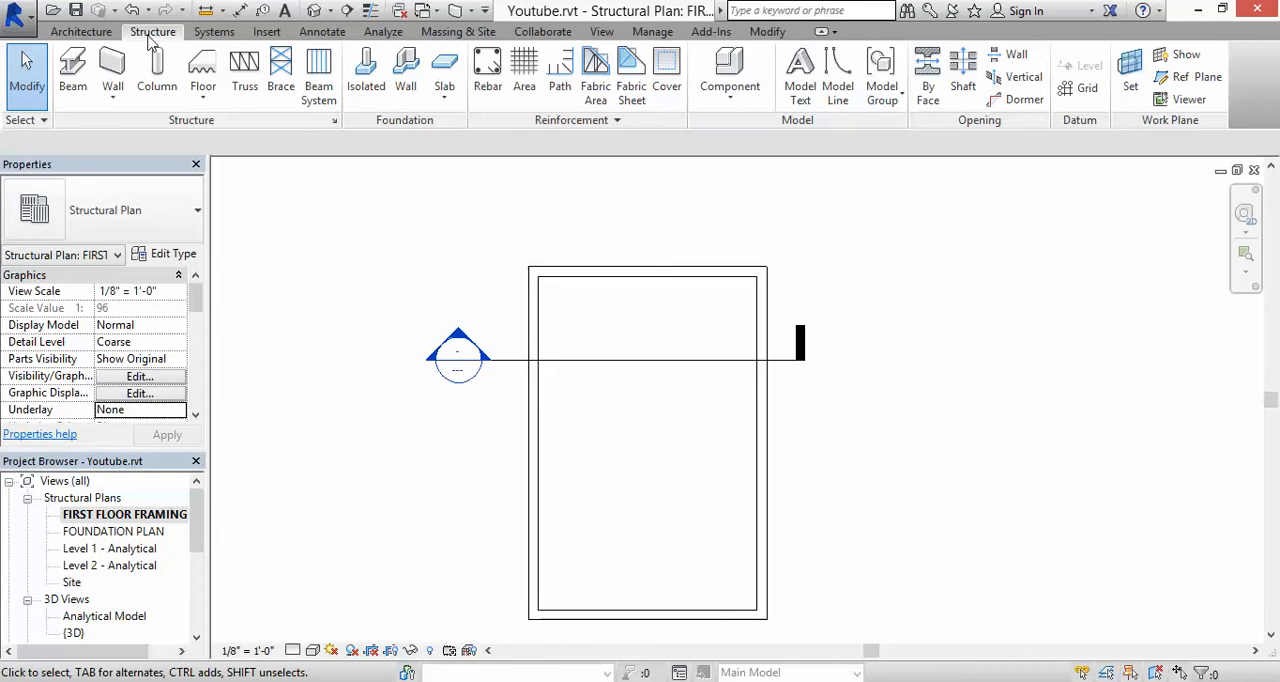
click(82, 68)
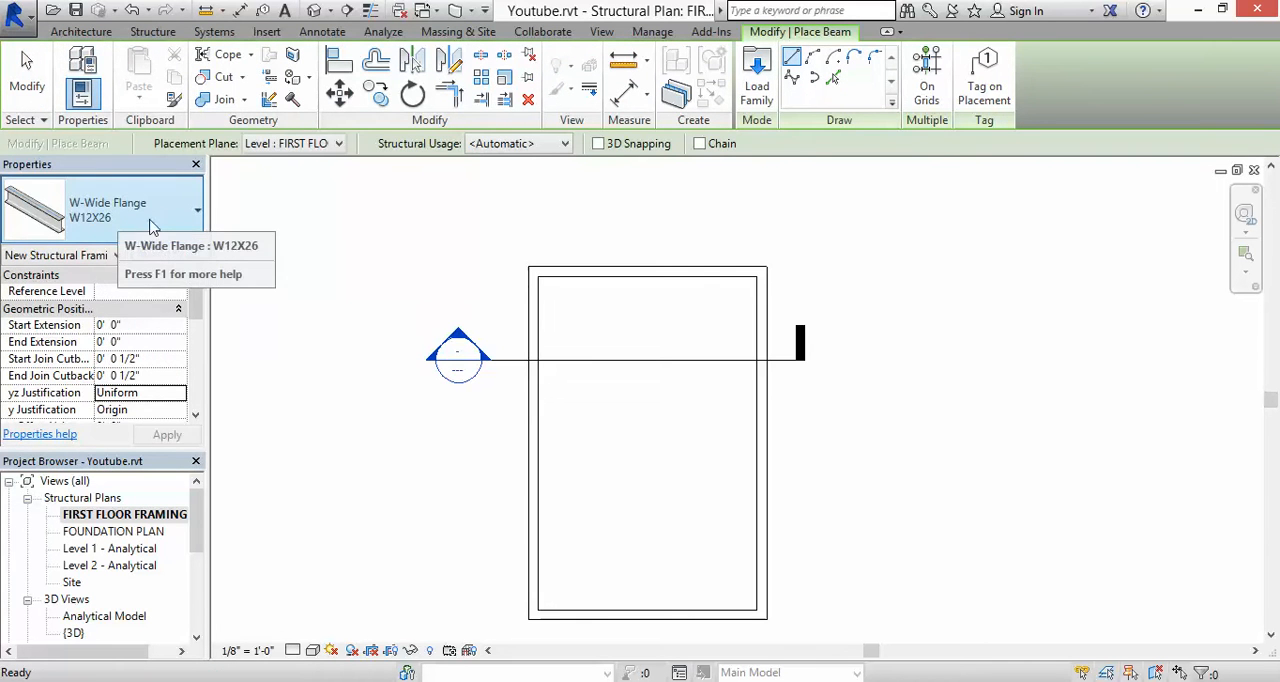
click(196, 211)
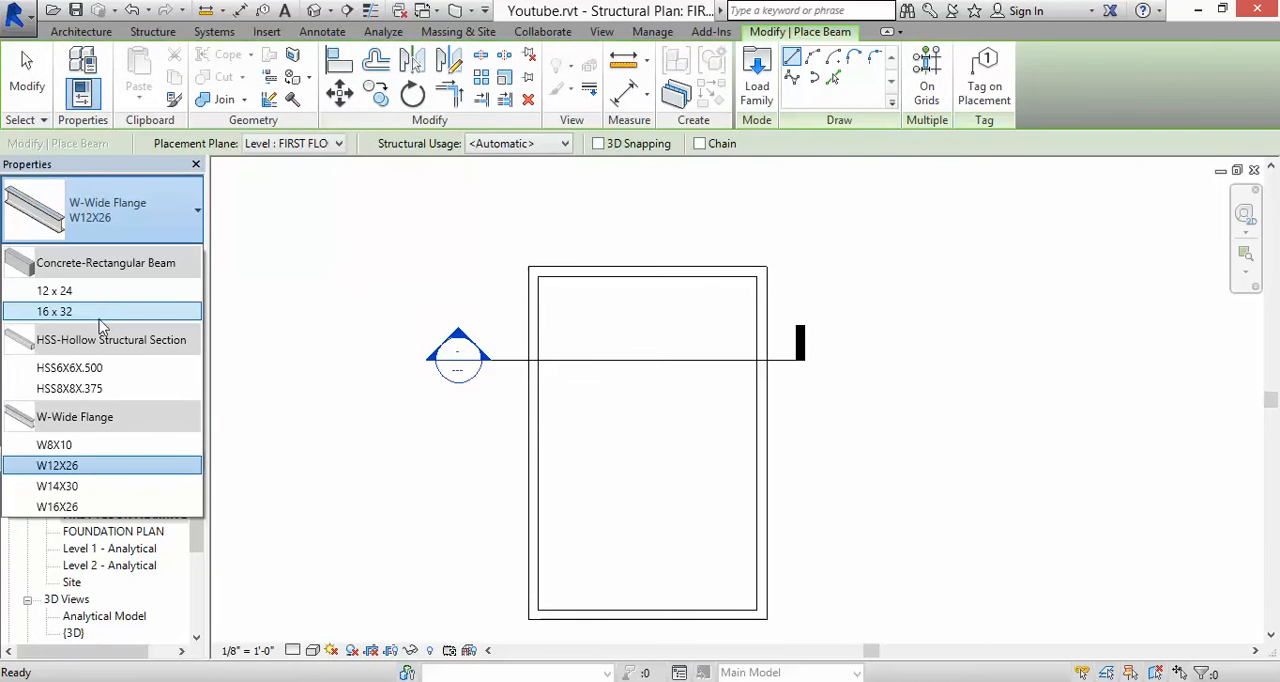
click(118, 207)
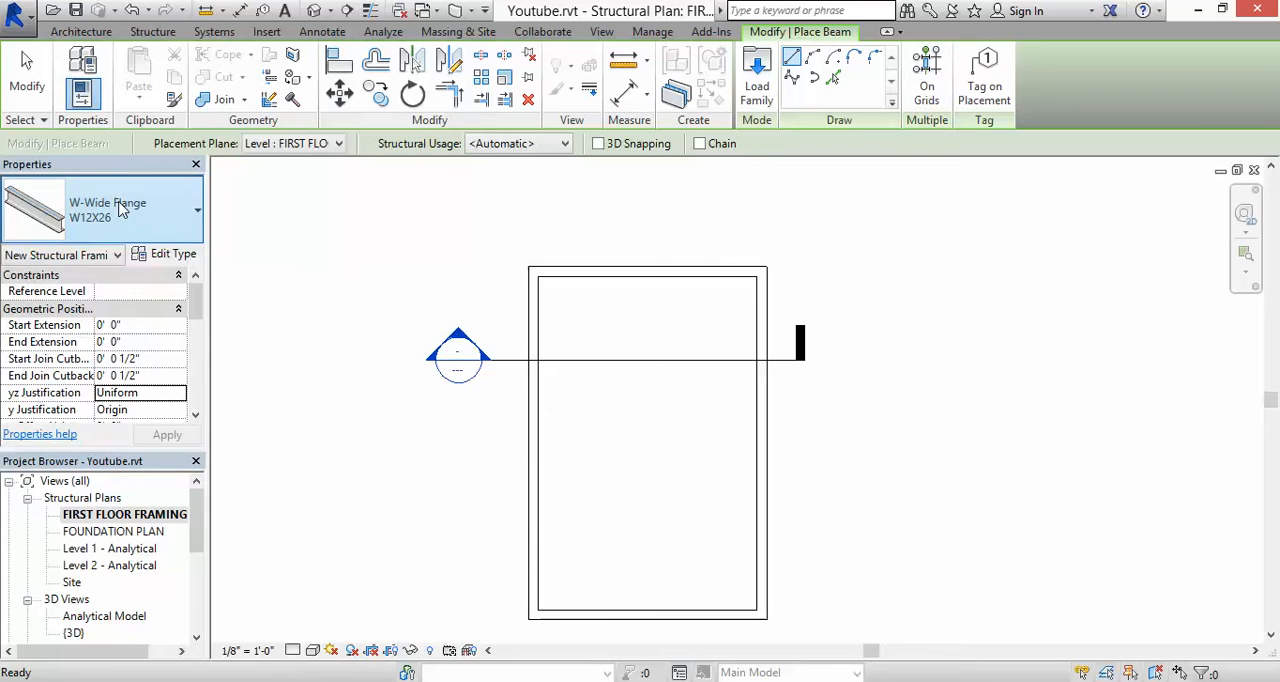
Step: Open the Dimension Lumber.rfa family for loading from the US Imperial library's Structural Framing > Wood folder
click(174, 255)
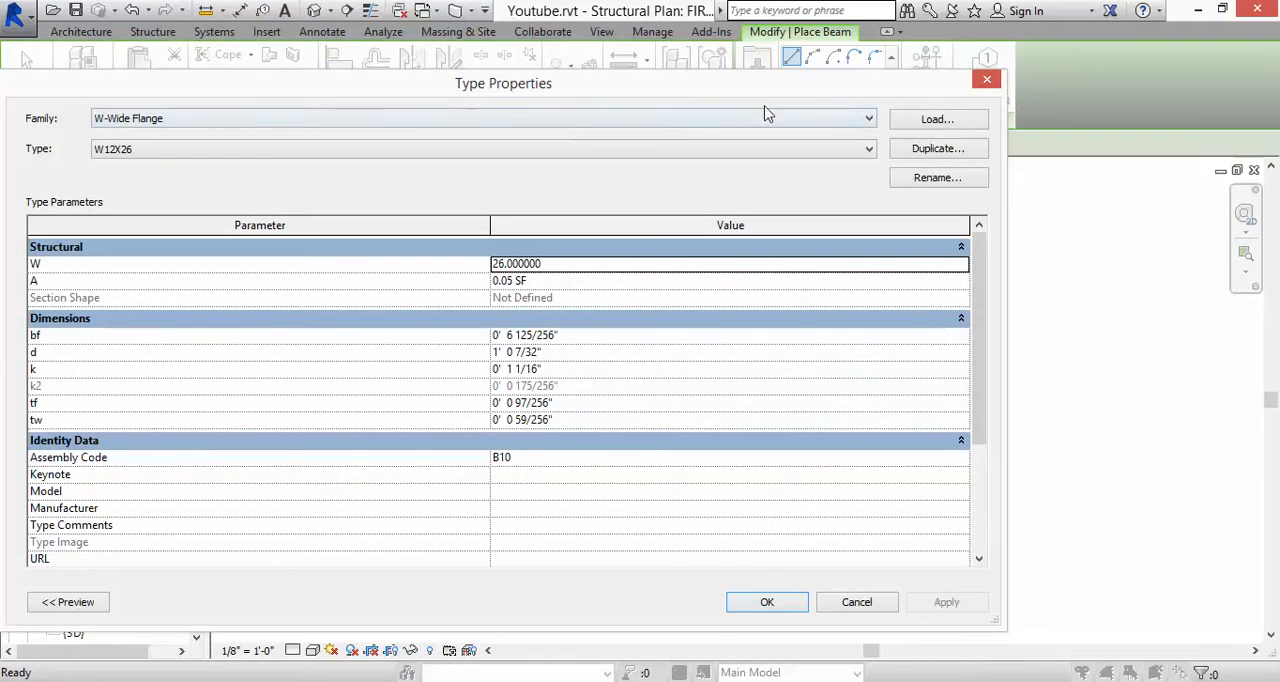
click(936, 120)
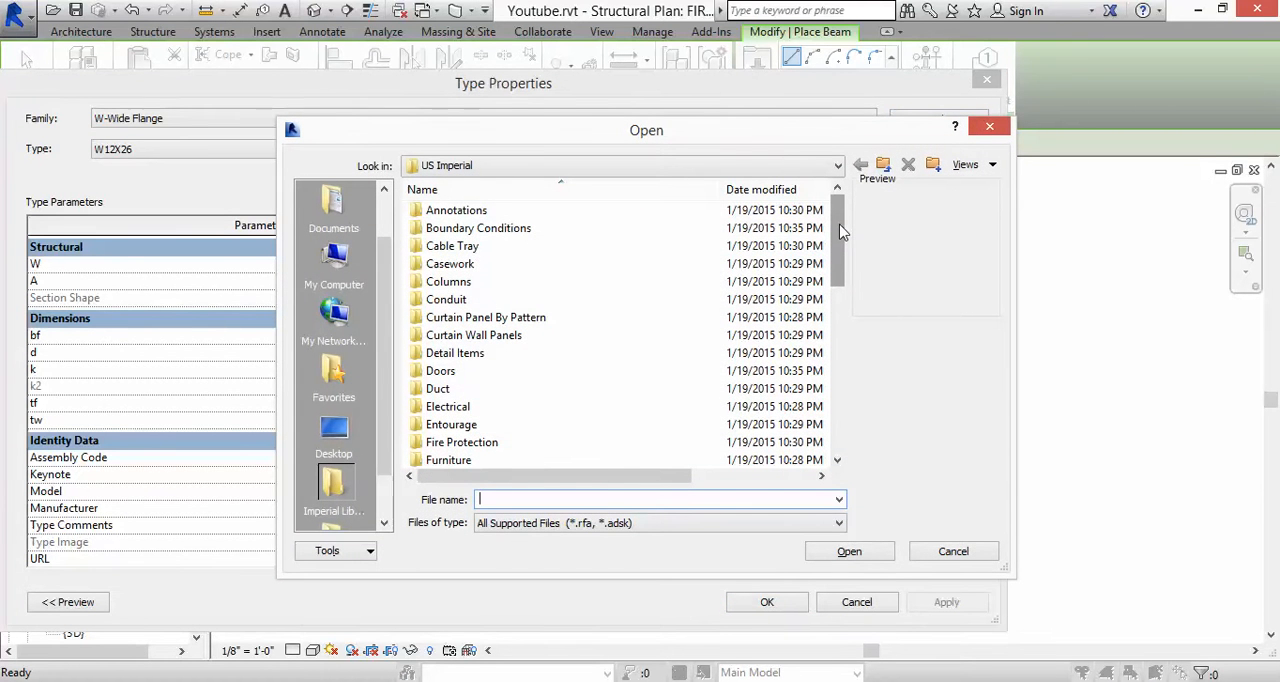
drag(840, 232, 833, 410)
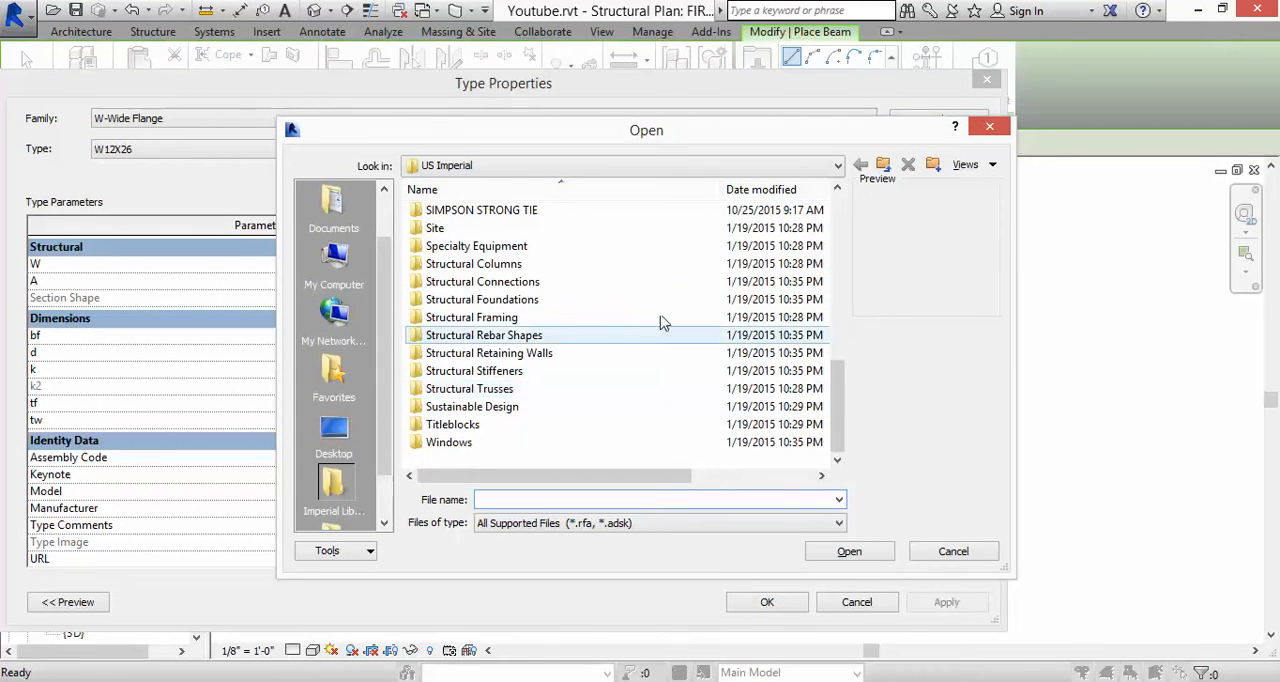
double_click(514, 321)
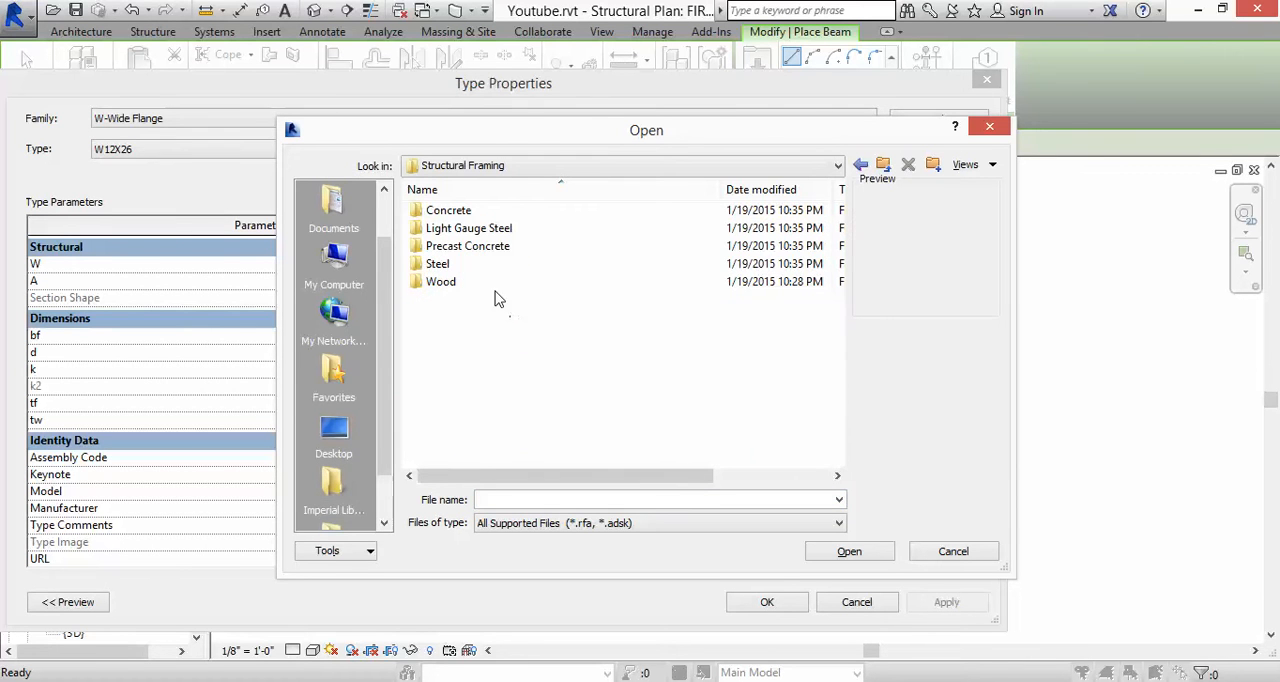
double_click(445, 282)
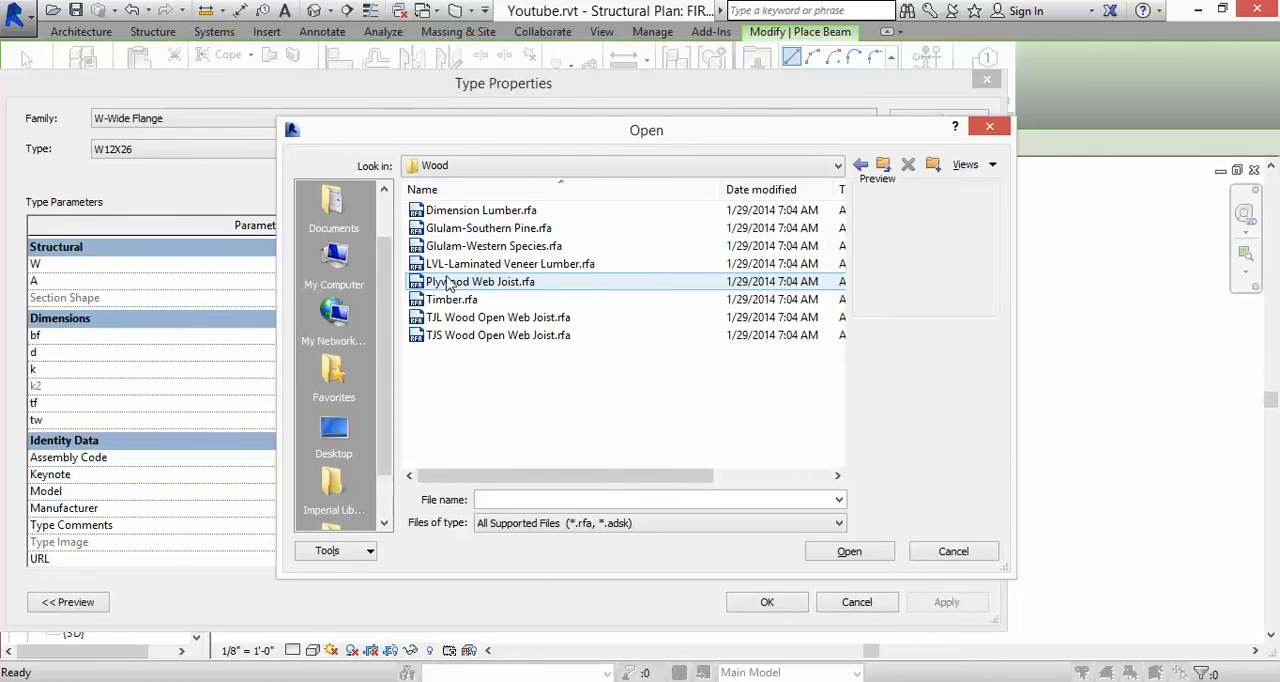
double_click(470, 214)
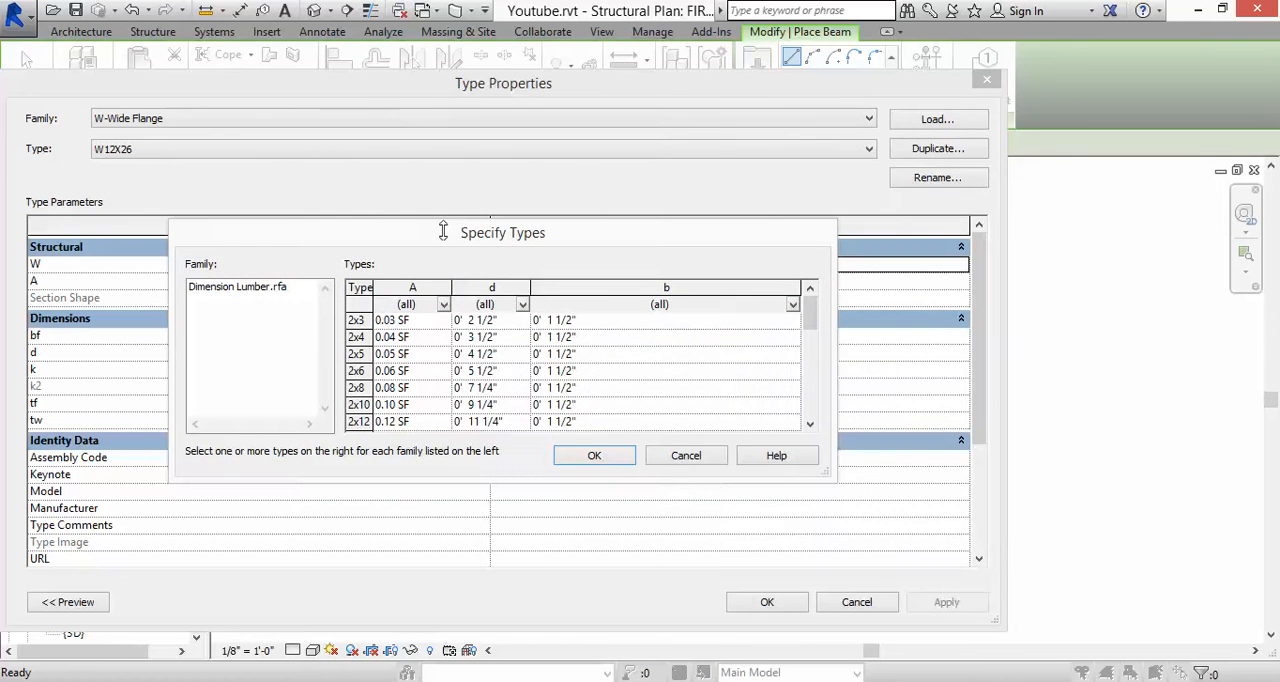
Step: Load the Dimension Lumber types from 2x4 through 2x12 into the project
mouse_move(811, 322)
mouse_down()
mouse_move(812, 418)
mouse_move(811, 318)
mouse_up()
click(358, 337)
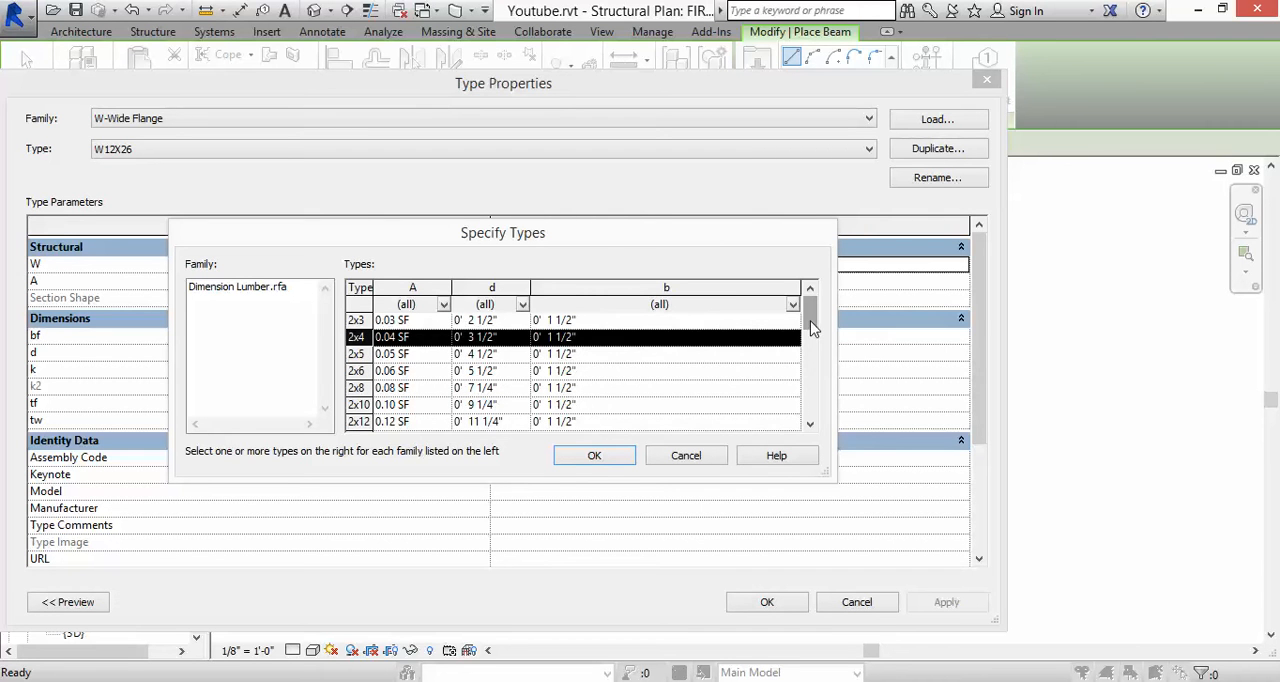
drag(811, 322, 813, 333)
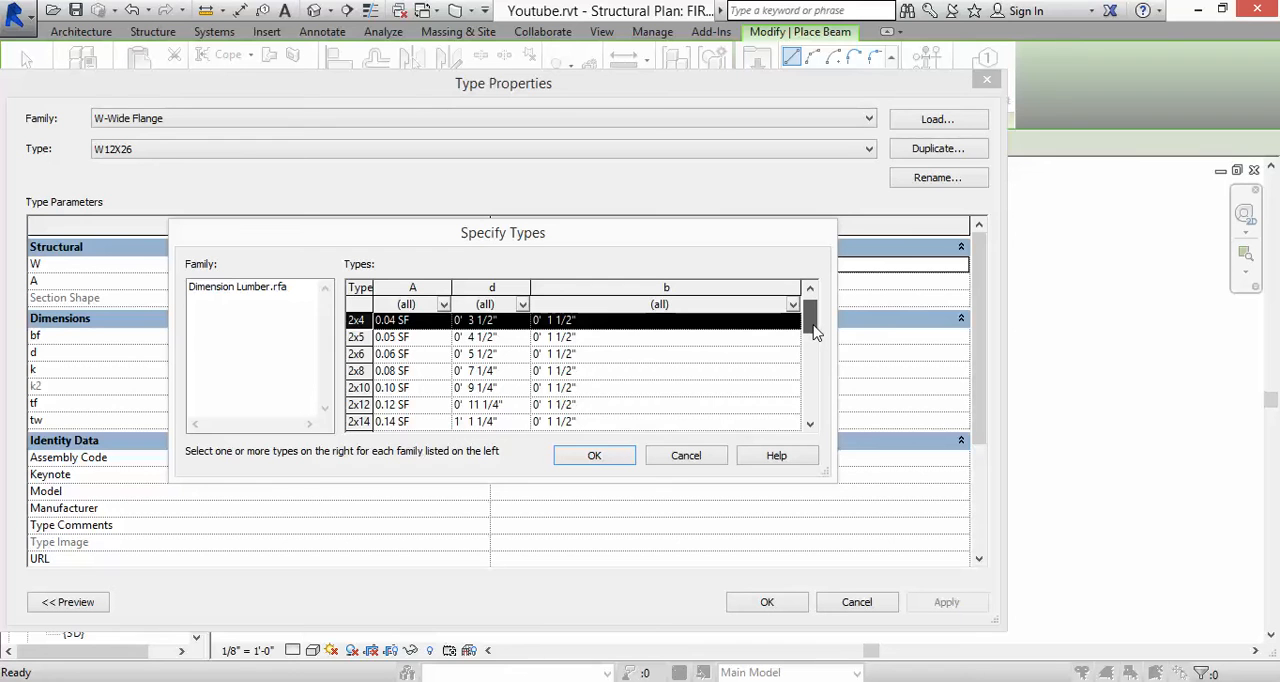
drag(815, 333, 813, 338)
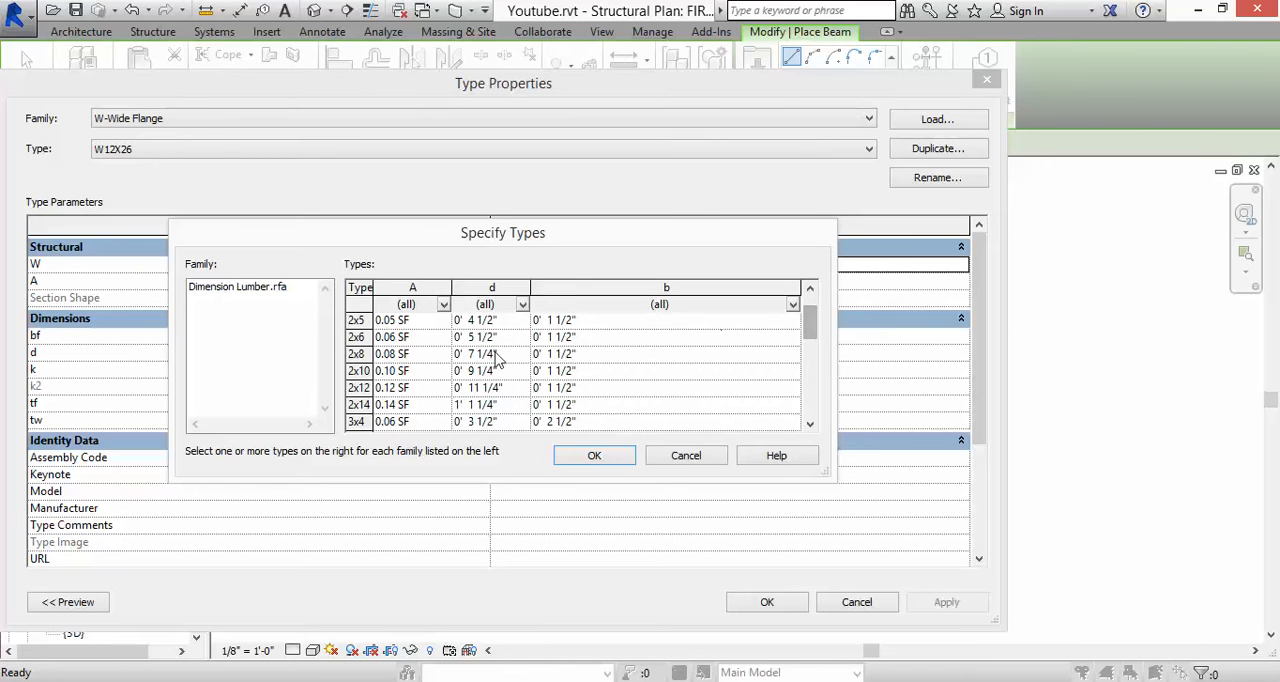
shift+click(362, 387)
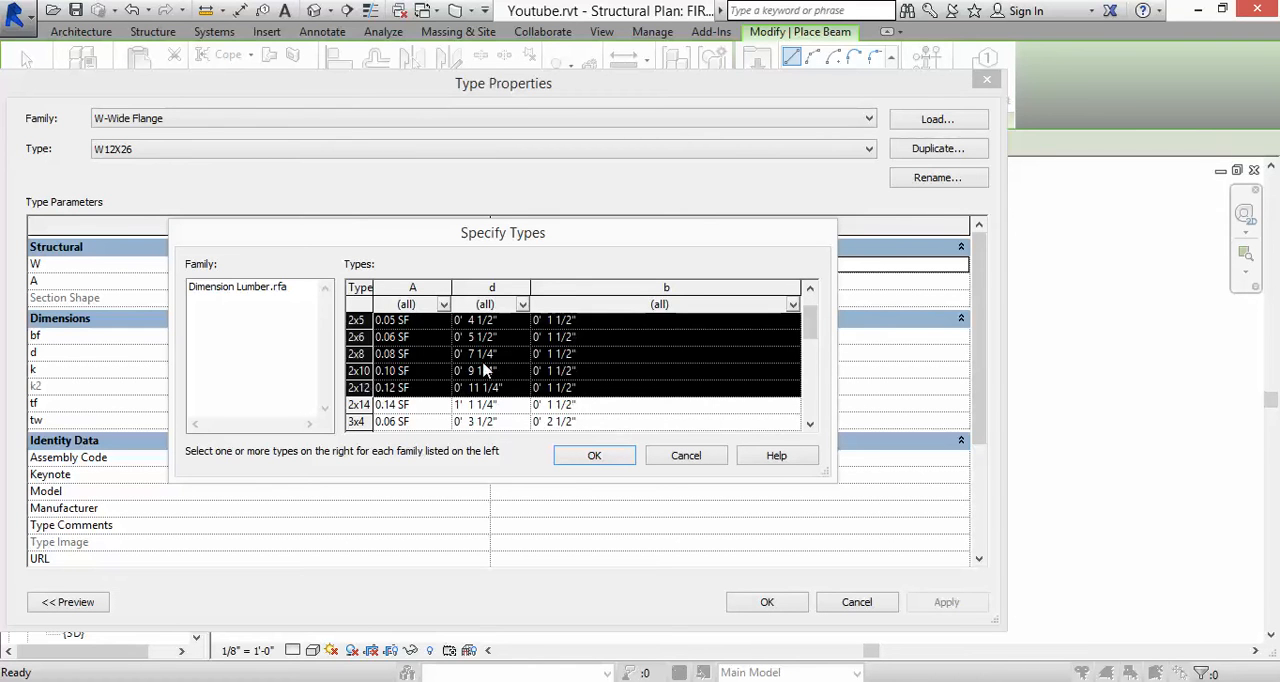
click(590, 457)
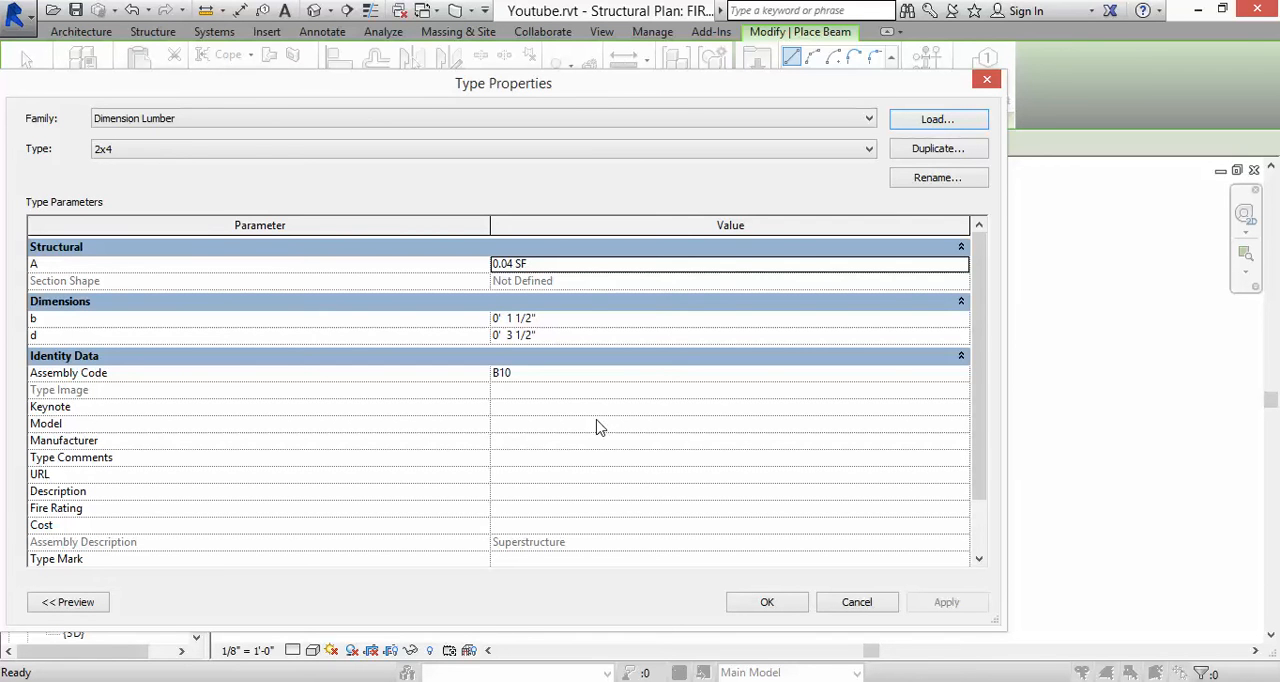
Step: Check the loaded Dimension Lumber sizes and duplicate the 2x4 type as "2x6 Sill Plate"
click(592, 150)
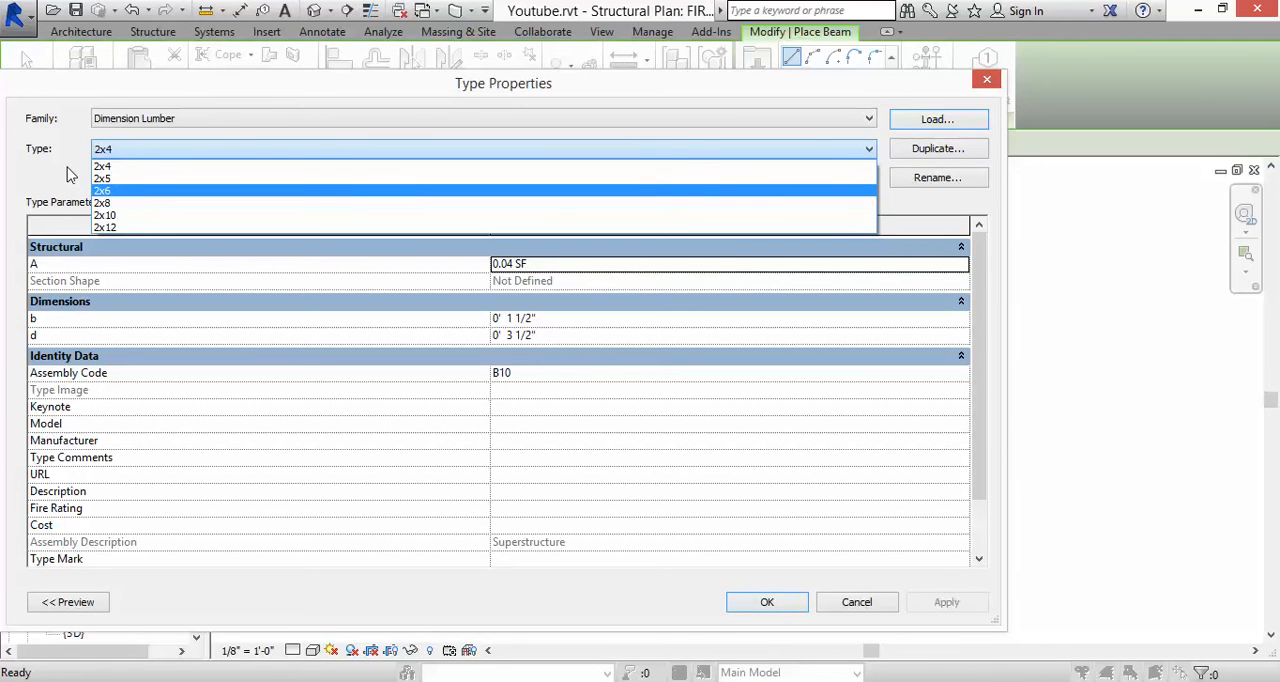
click(70, 175)
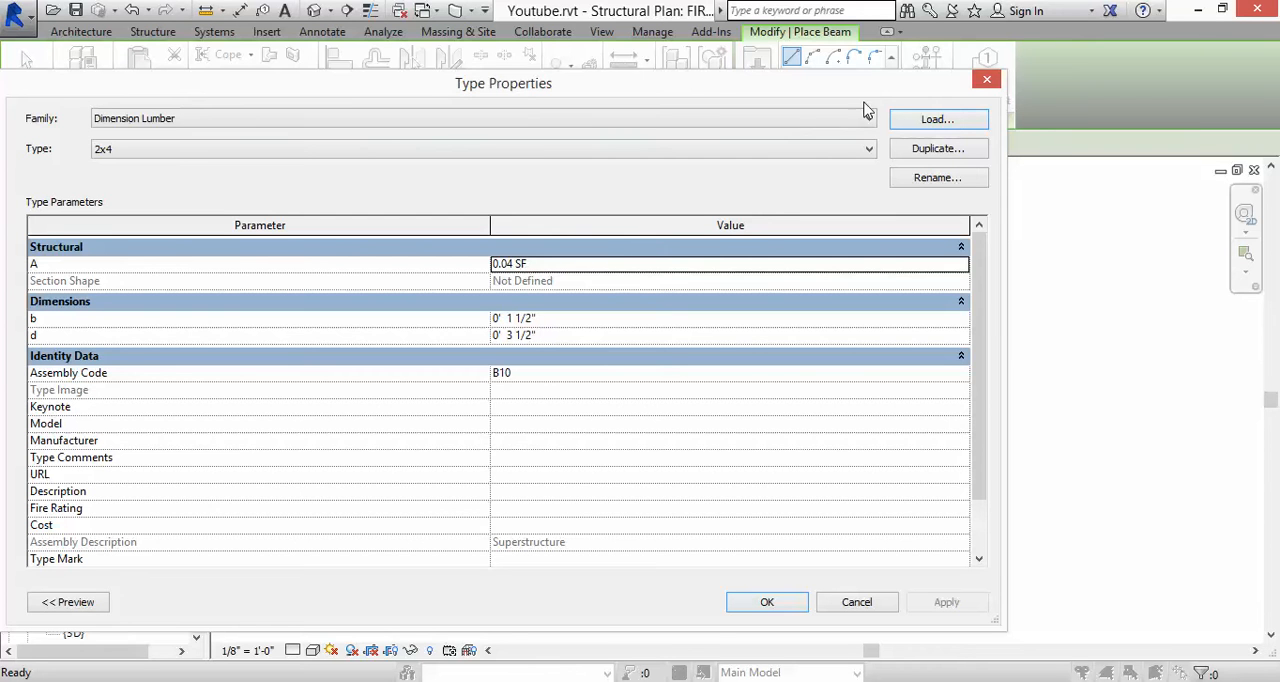
click(932, 150)
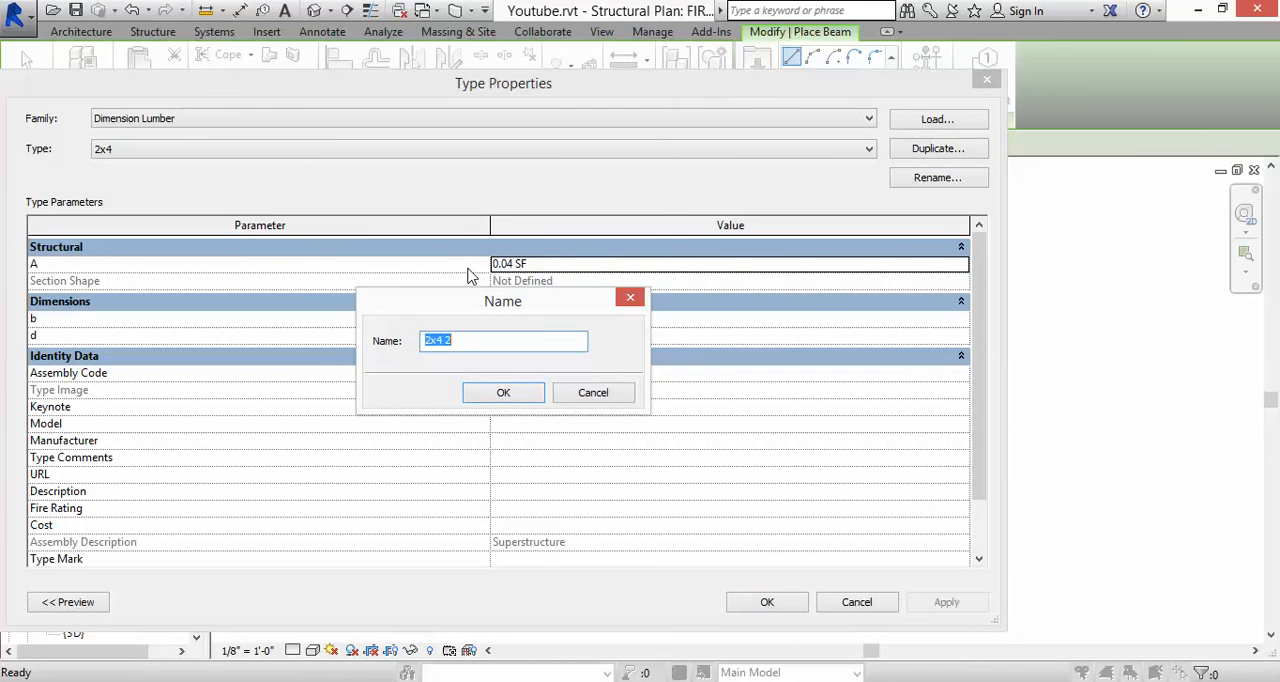
text(2)
click(501, 392)
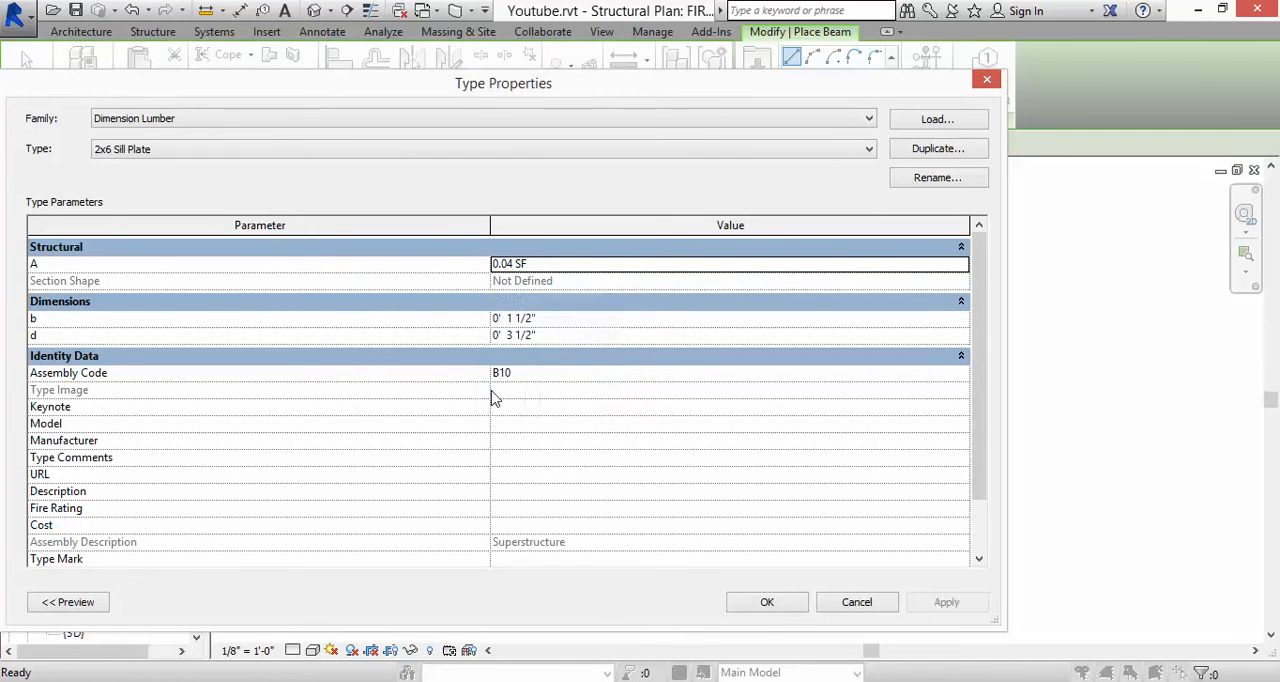
Step: Set the 2x6 Sill Plate type's b to 5.5" and d to 1.5", and accept the type properties
click(545, 320)
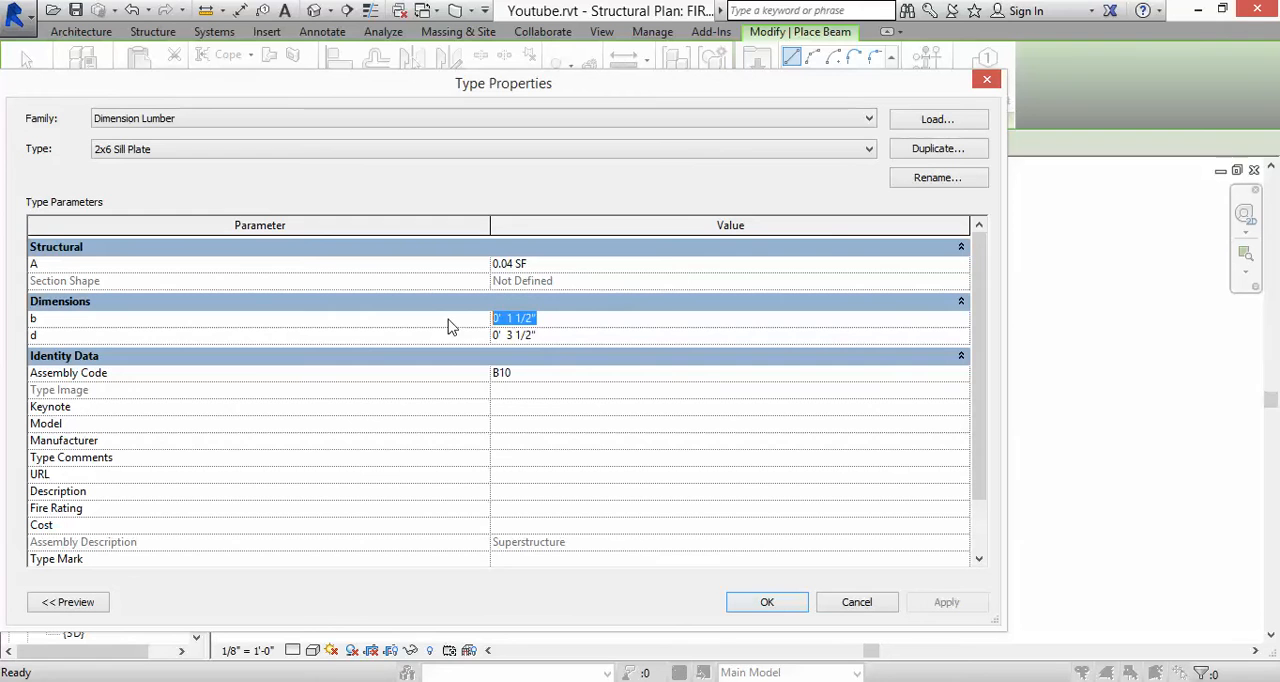
text(5)
text(..5")
click(545, 336)
drag(545, 336, 483, 341)
text(1)
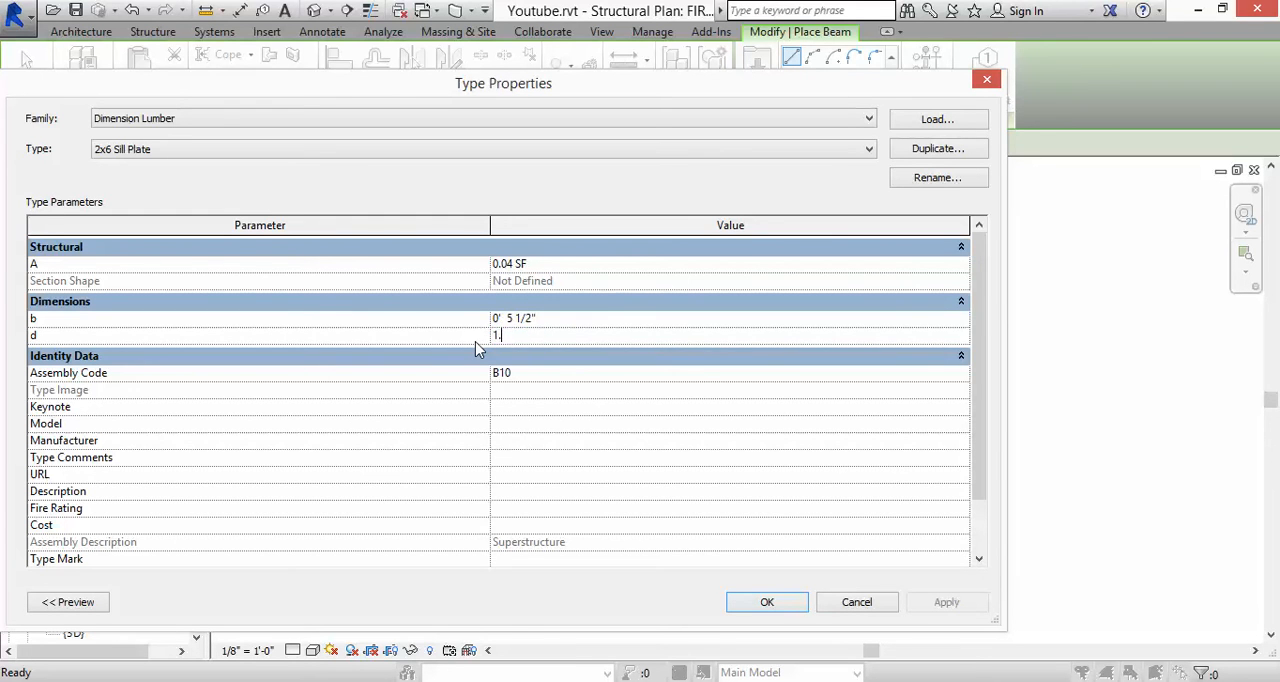
text(.5")
click(745, 604)
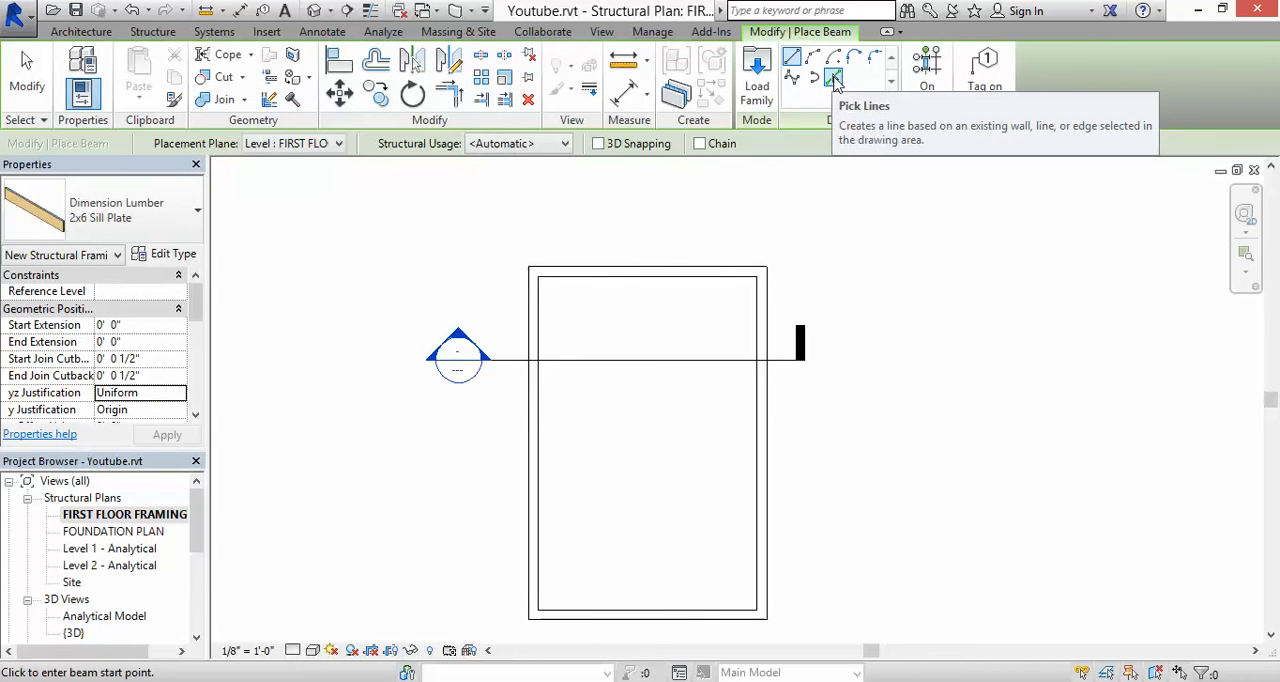
Step: Set the framing plan's detail level to Fine and place a 2x6 Sill Plate beam along the left foundation wall's outer edge using Pick Lines
click(833, 79)
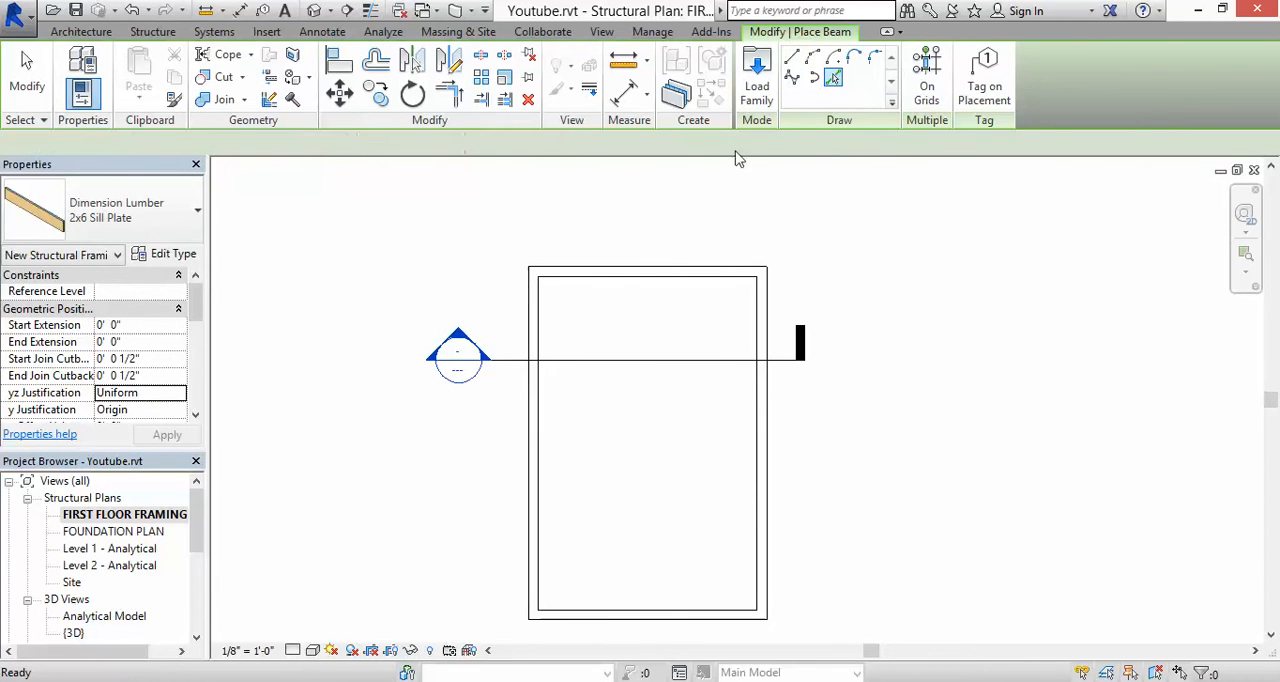
scroll(528, 330, up, 2)
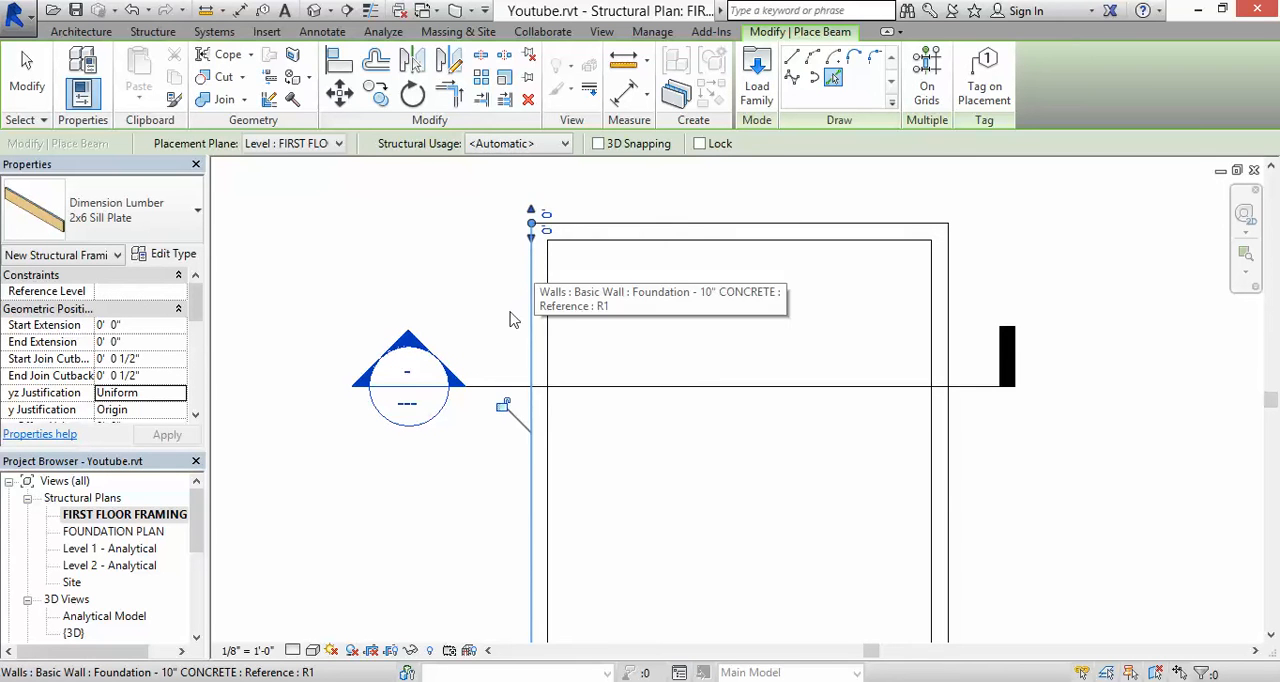
click(292, 651)
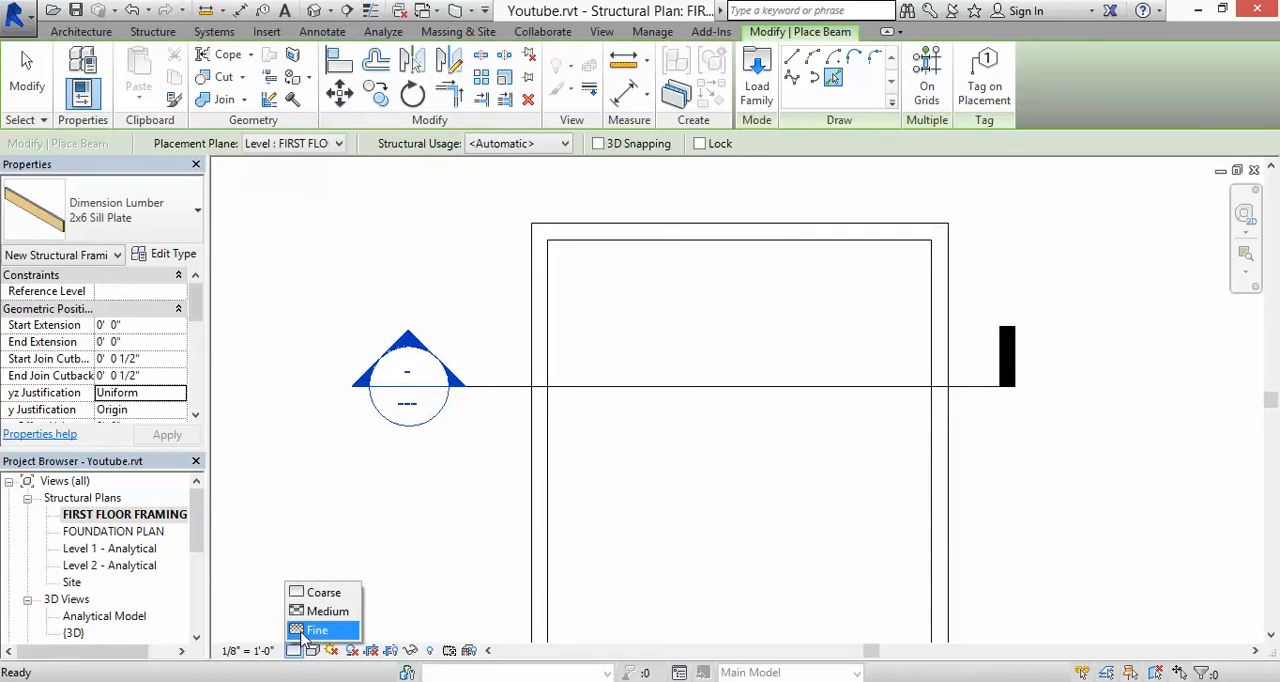
click(305, 631)
scroll(521, 257, up, 2)
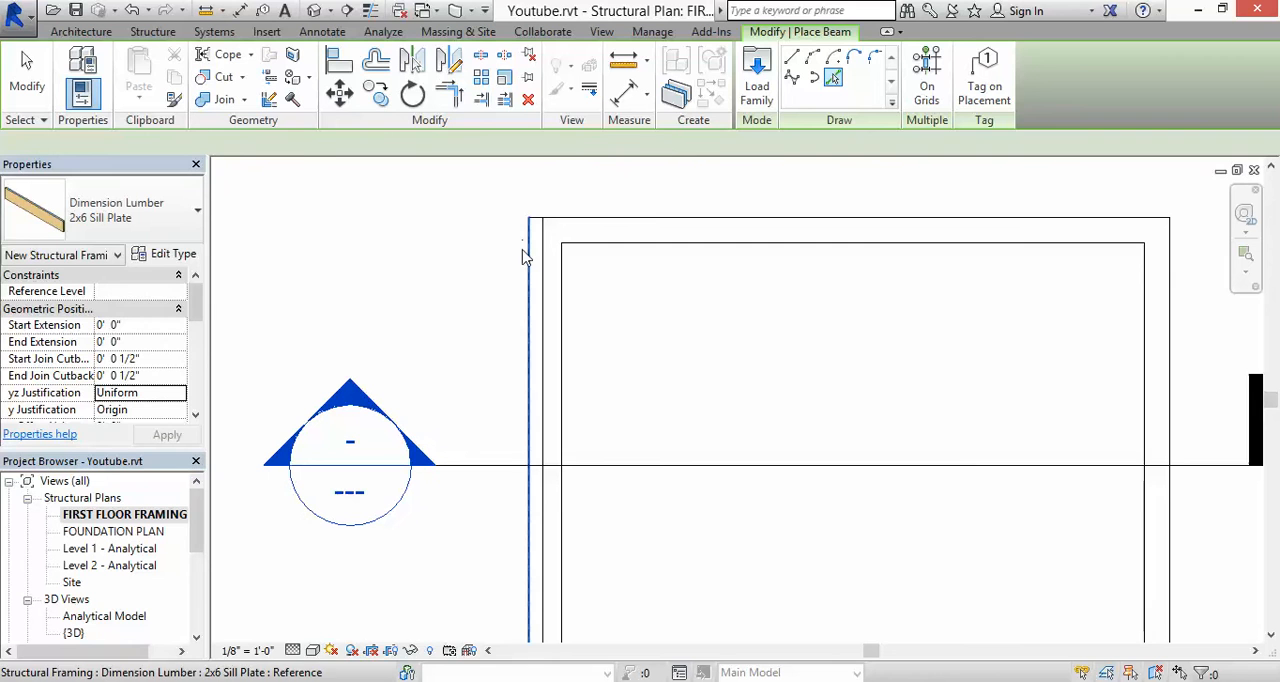
key(Escape)
key(Escape)
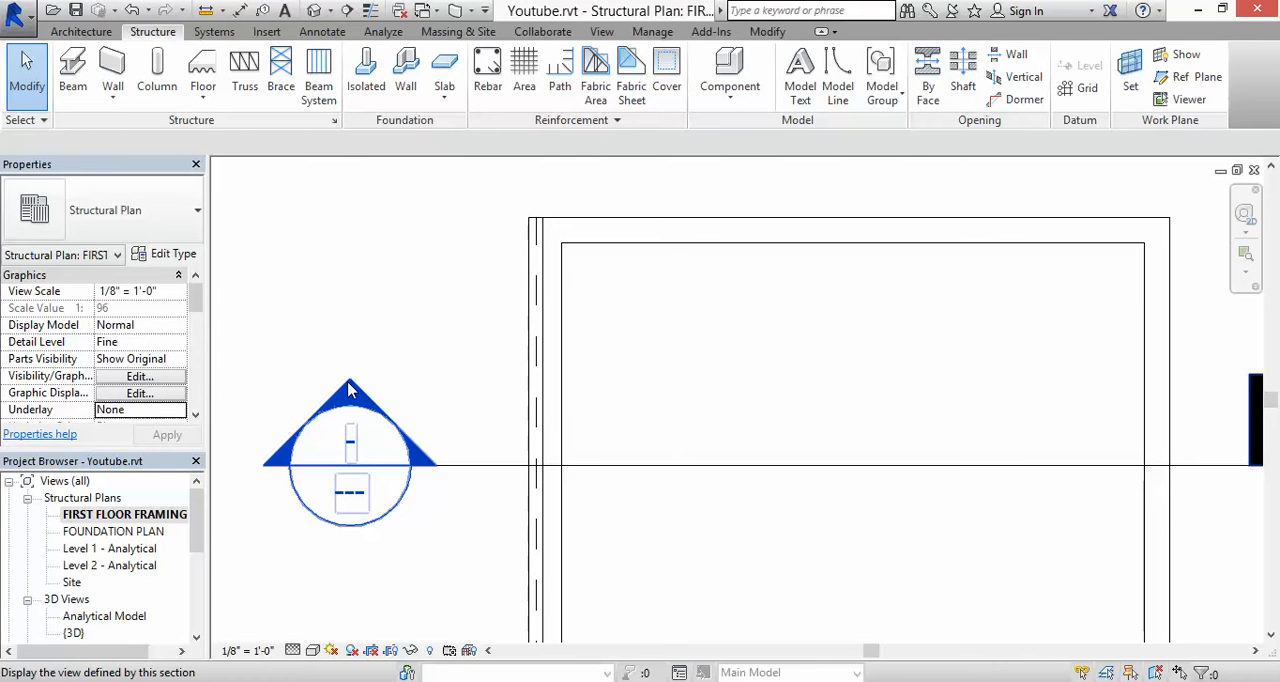
Step: Open the building section and measure the gap between the sill plate's underside and the foundation wall's top with an aligned dimension, without placing it
double_click(349, 390)
scroll(385, 235, up, 7)
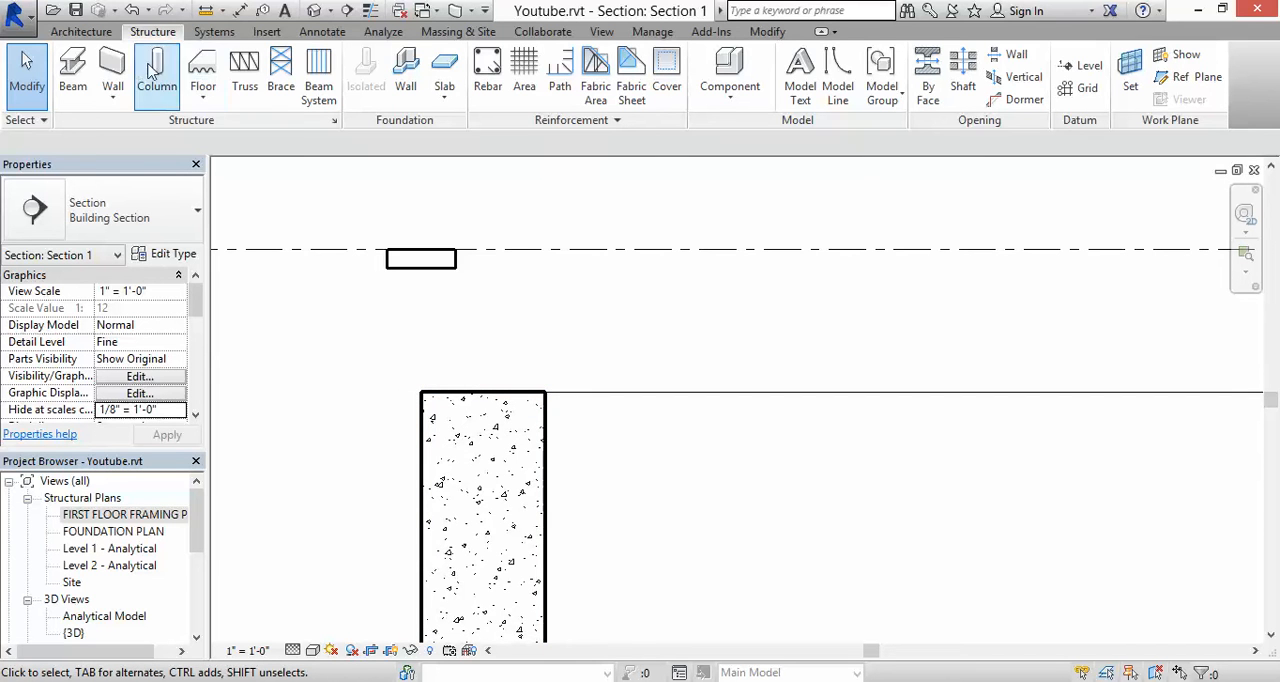
click(324, 34)
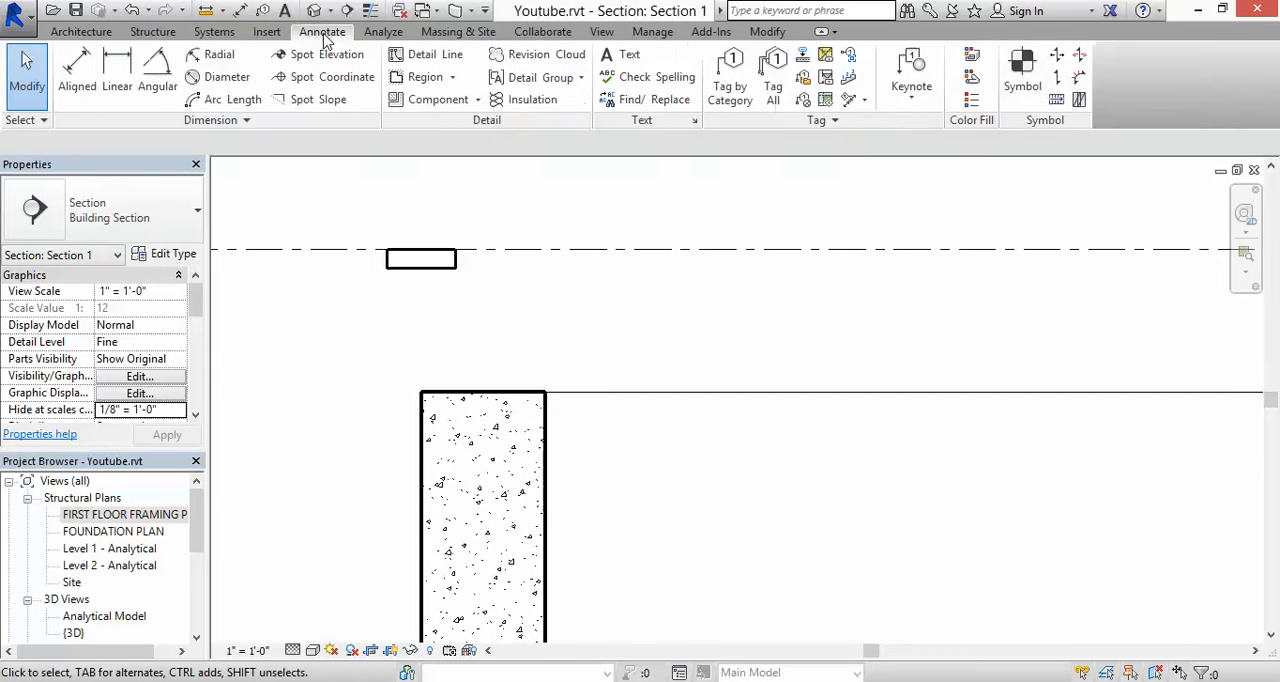
click(77, 72)
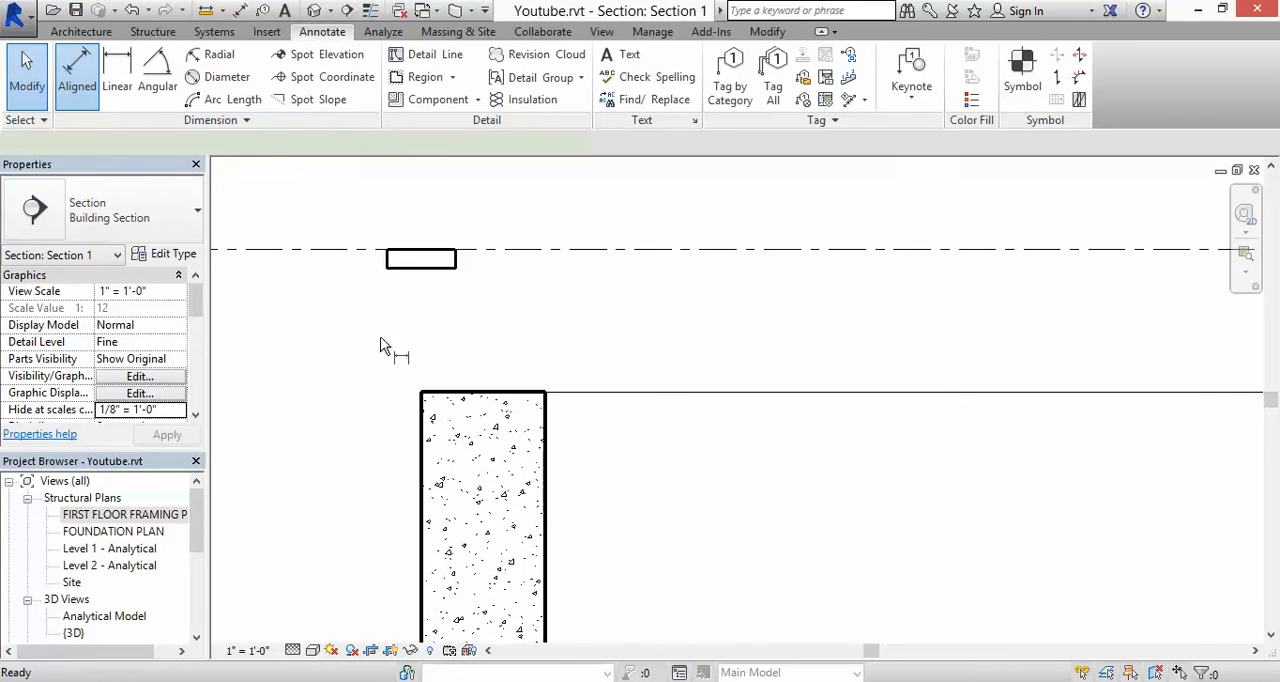
click(432, 272)
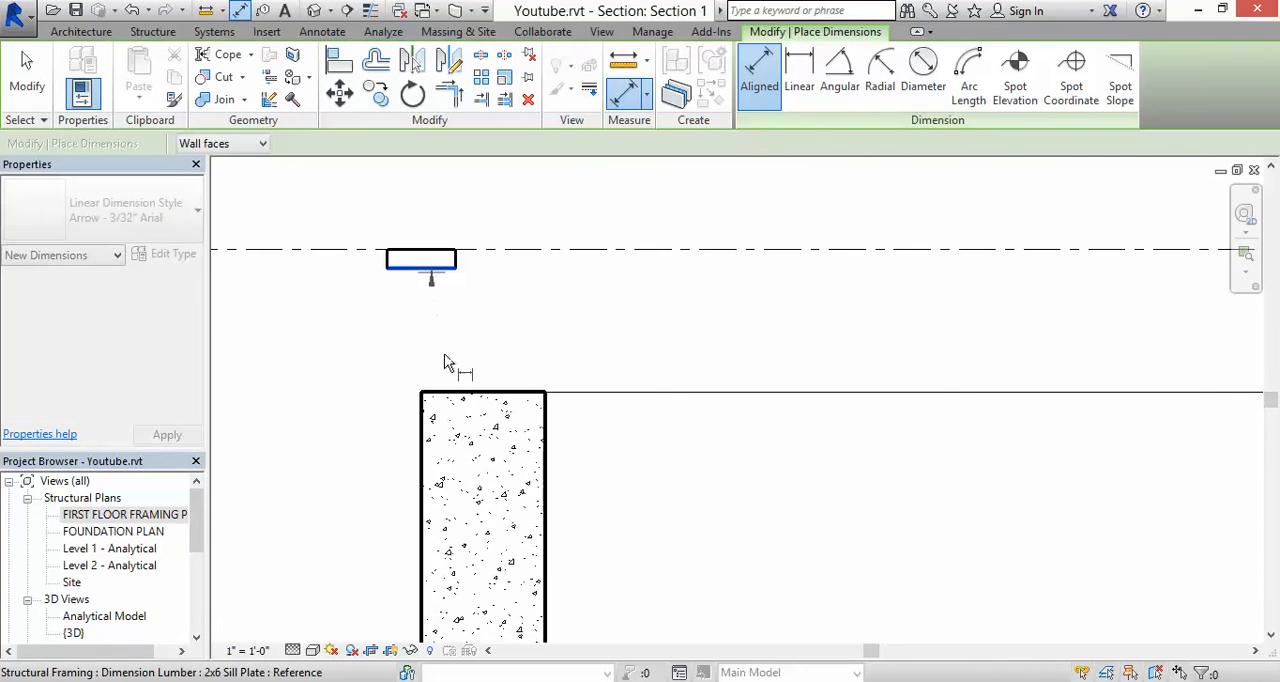
click(446, 395)
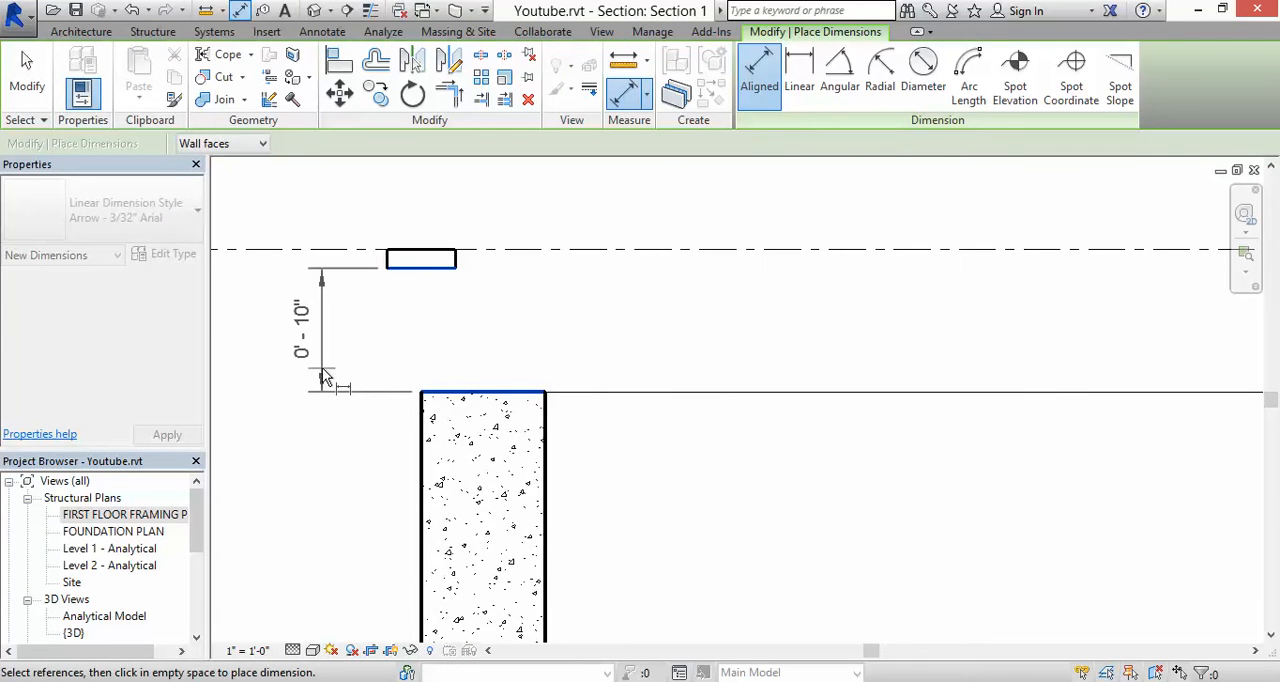
key(Escape)
key(Escape)
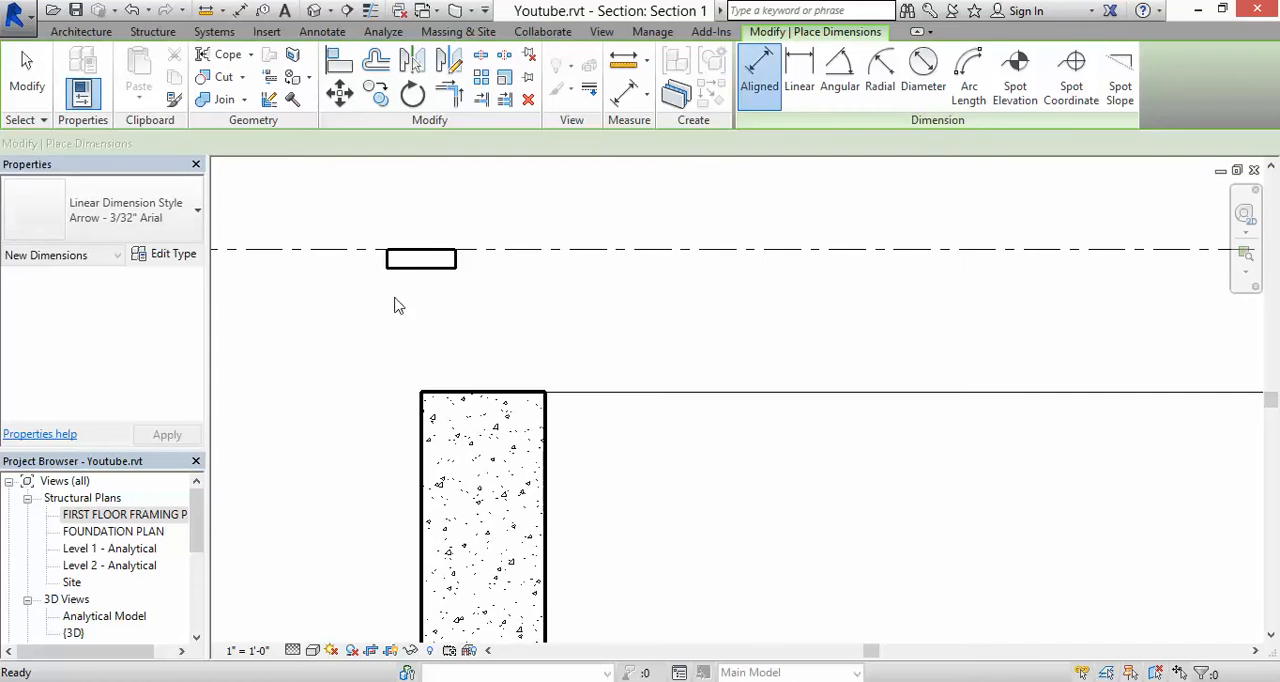
Step: Set the sill plate's start and end level offsets to -10" so it rests on the foundation wall
click(420, 272)
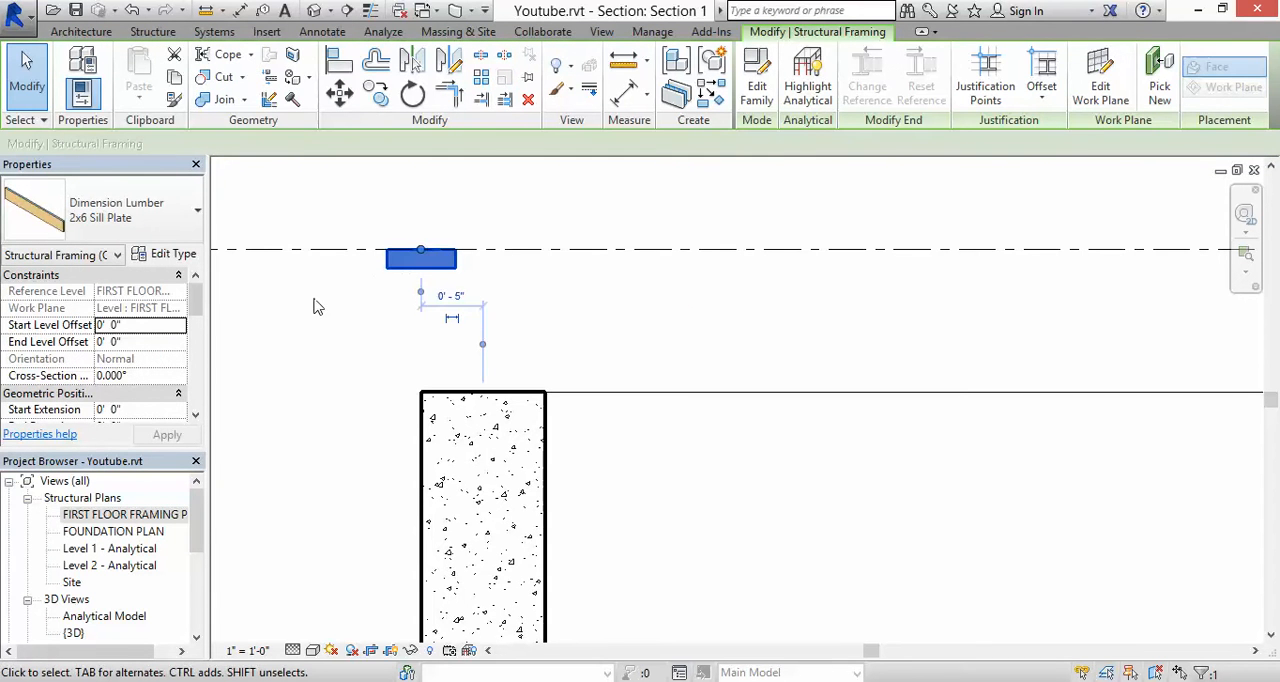
click(137, 325)
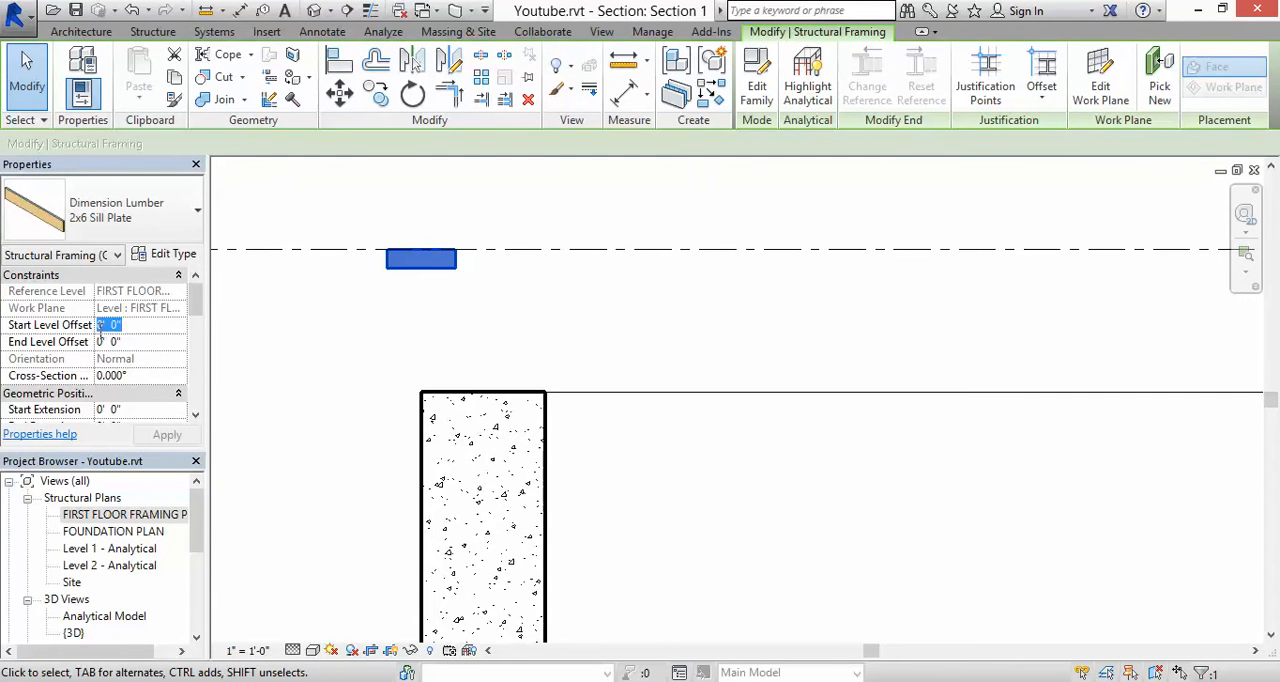
click(100, 328)
drag(128, 325, 43, 325)
text(-0' )
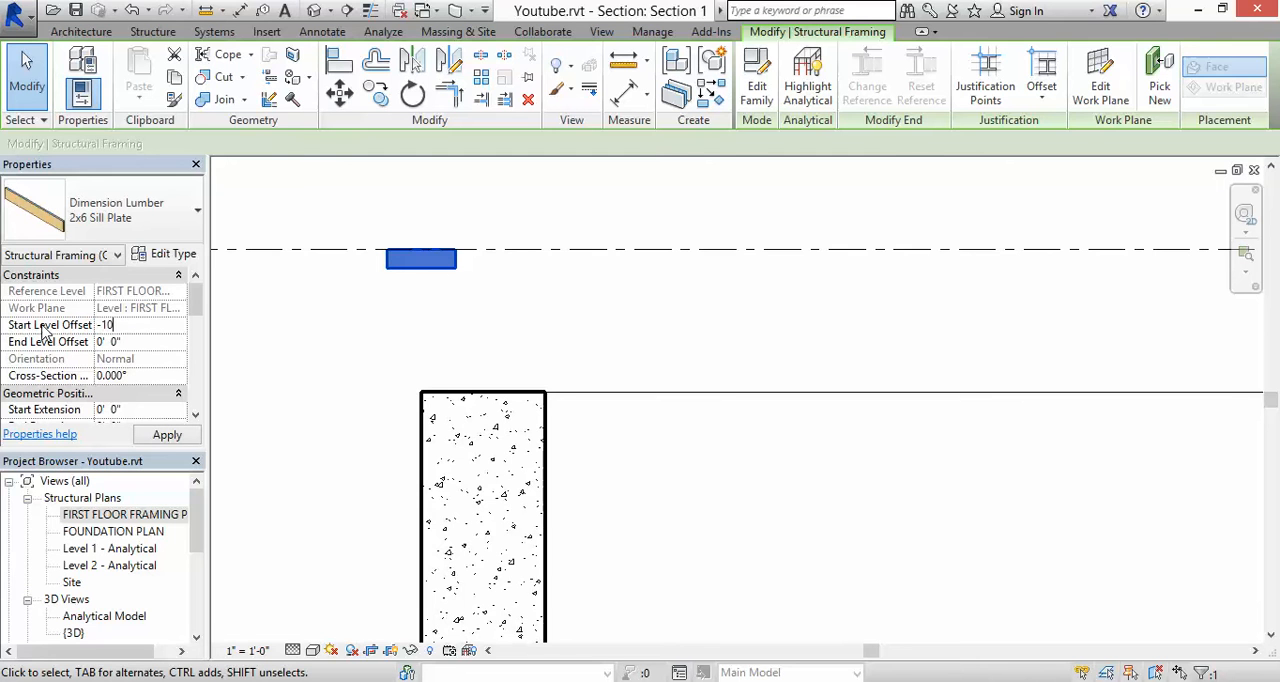
text(10)
click(130, 342)
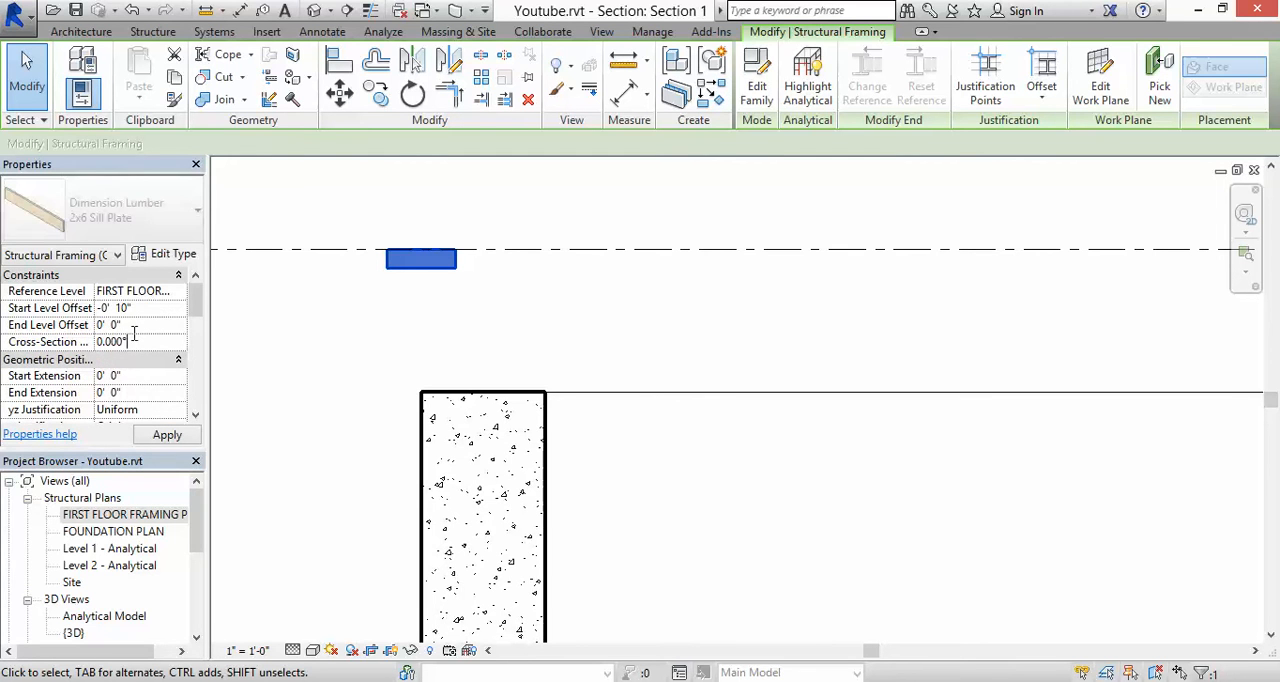
click(137, 325)
text(-10)
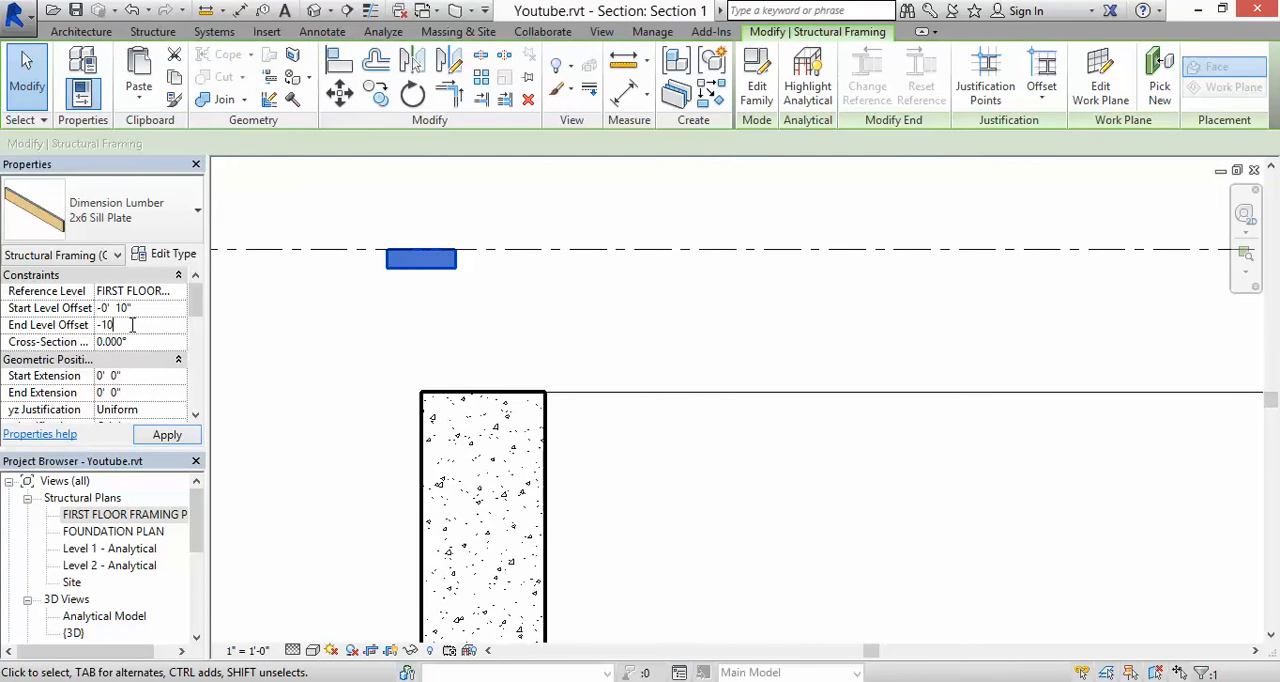
click(165, 437)
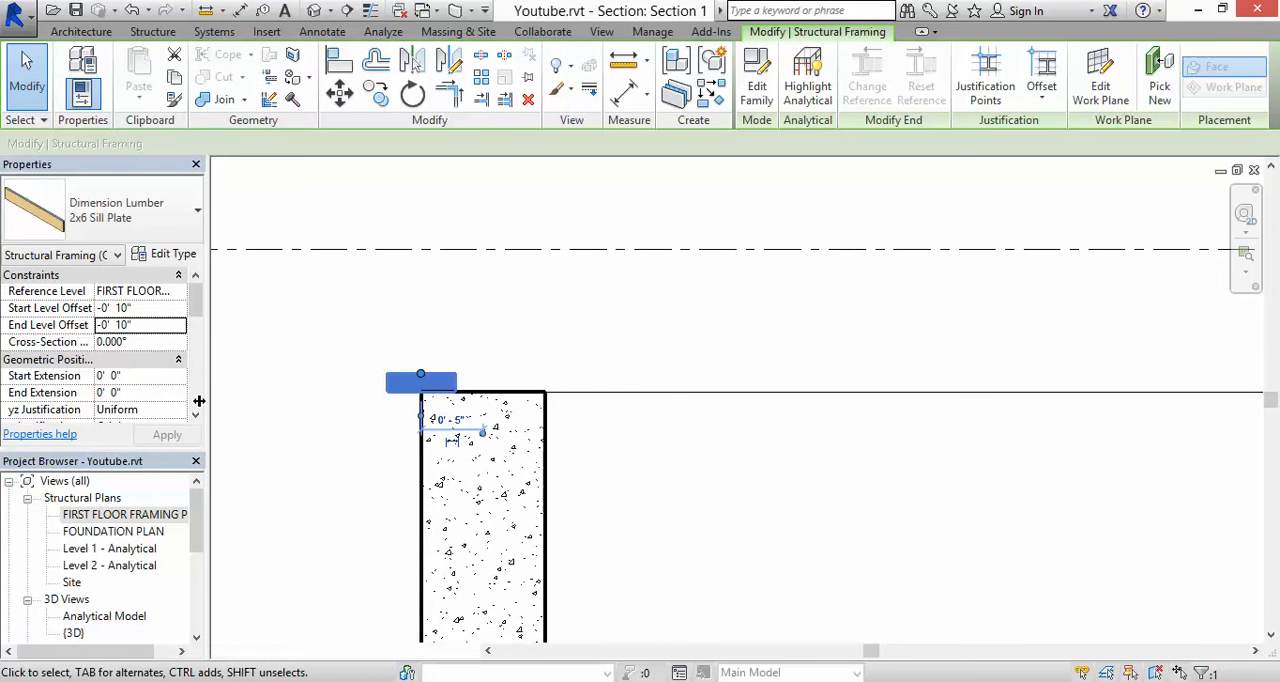
Step: Move the sill plate in the section so its outer edge aligns with the left foundation wall's outer face
click(340, 337)
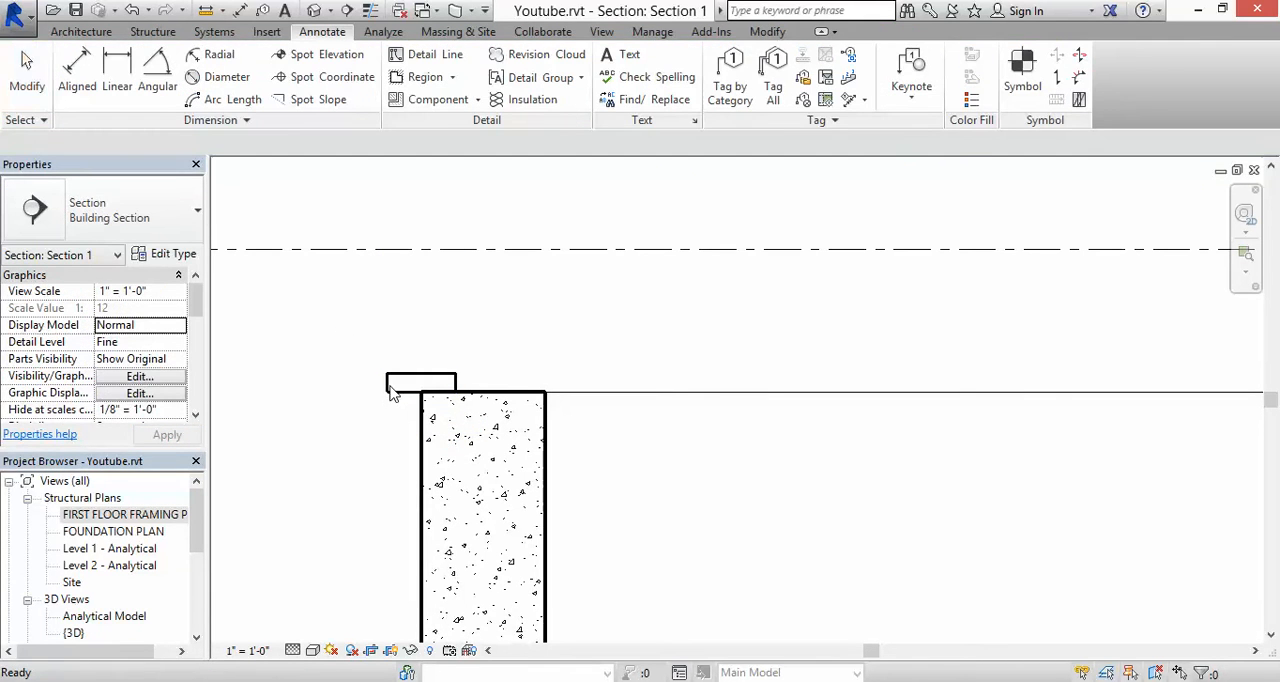
click(389, 390)
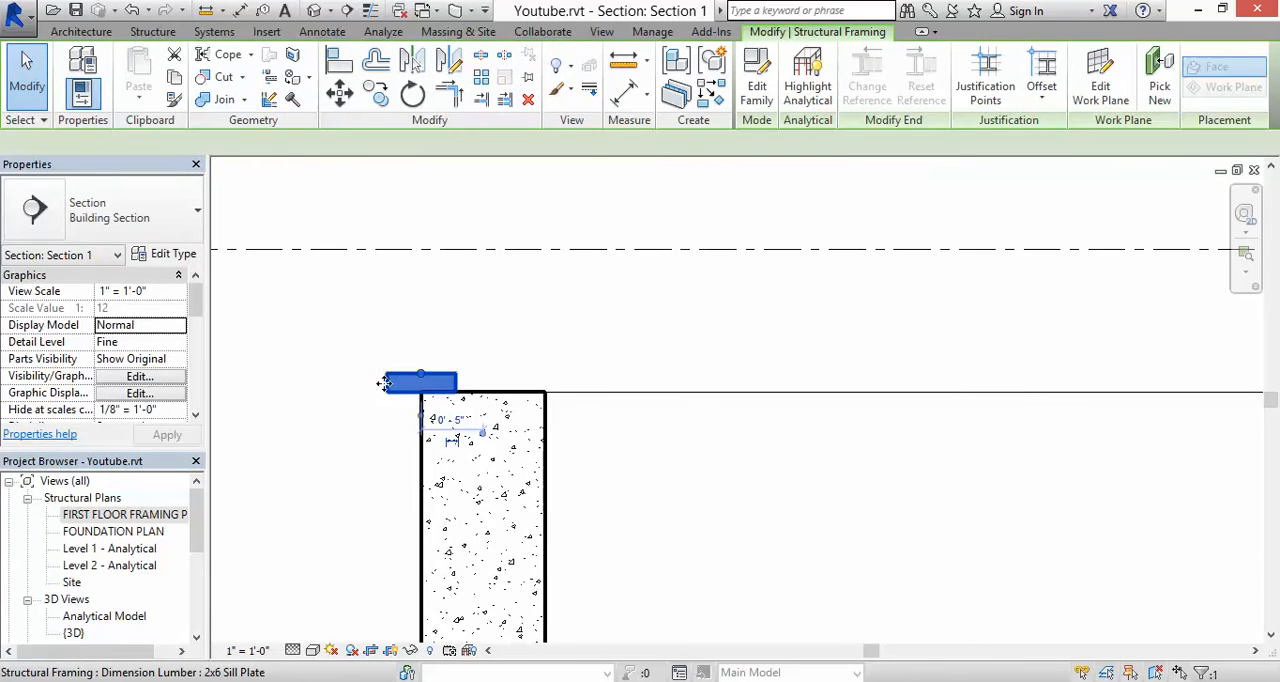
click(339, 100)
click(387, 390)
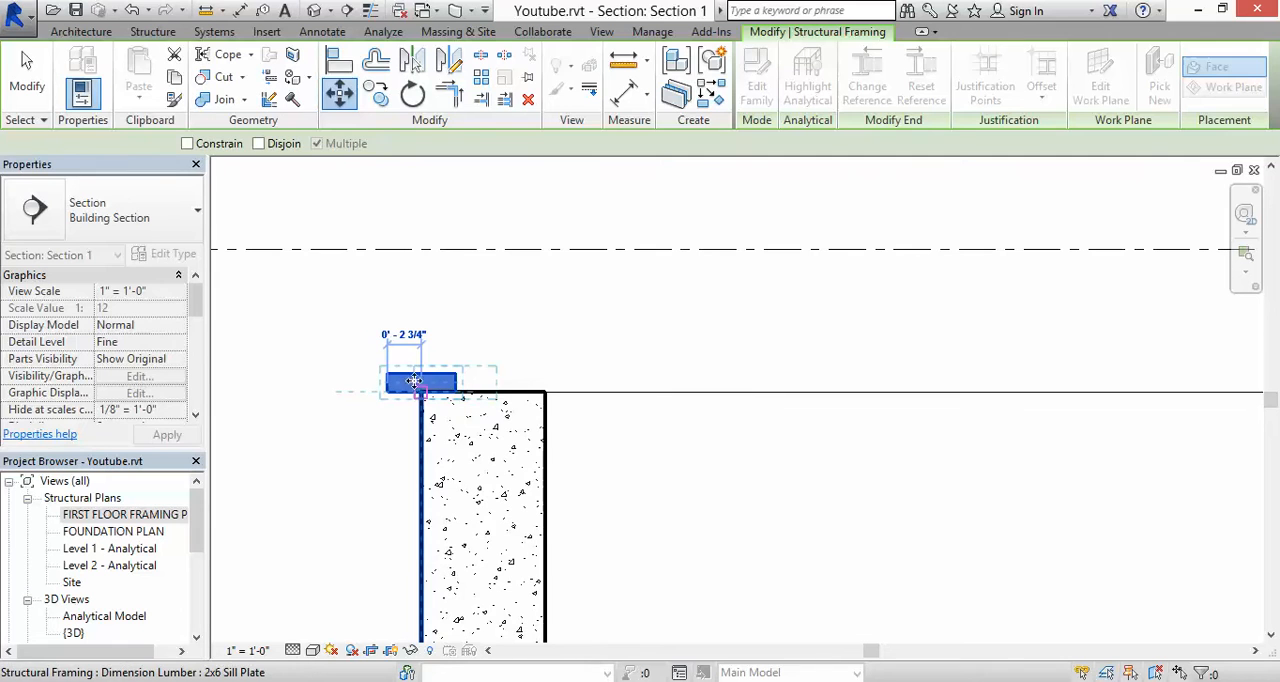
click(413, 381)
click(386, 340)
scroll(381, 333, down, 3)
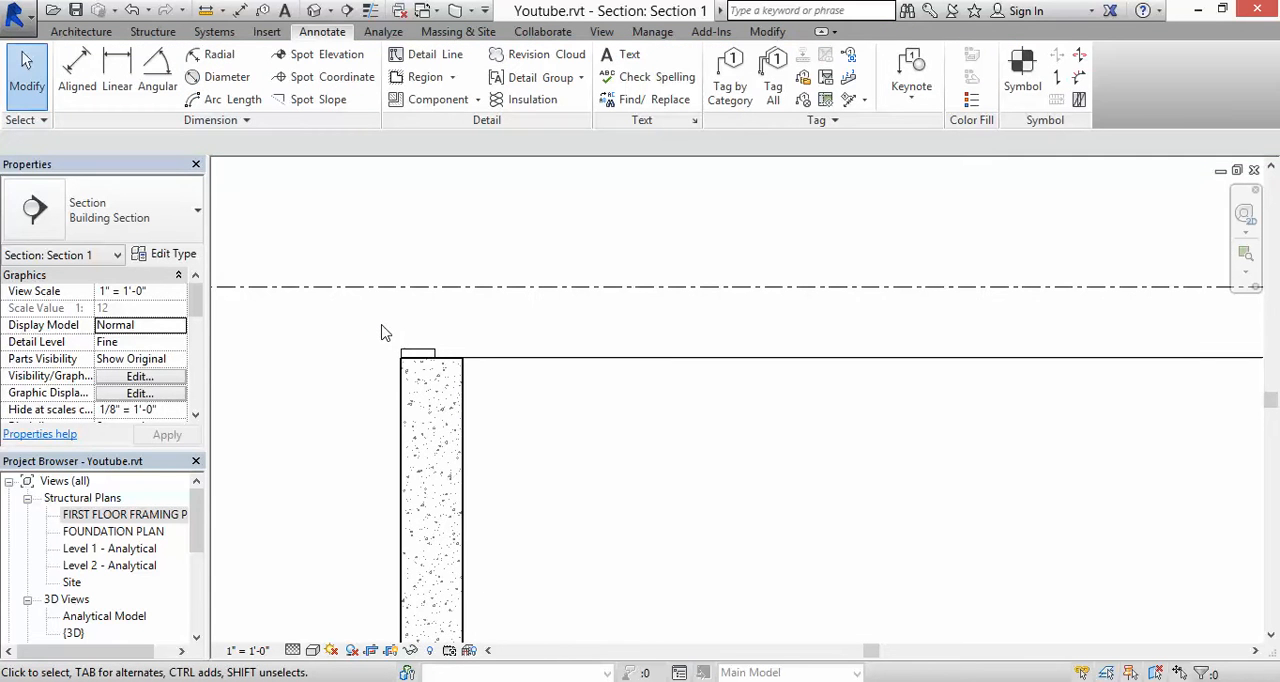
Step: Copy the left sill plate to the right foundation wall, with its lower outer corner at the wall's top outer corner
scroll(463, 357, down, 2)
middle_drag(570, 385, 458, 313)
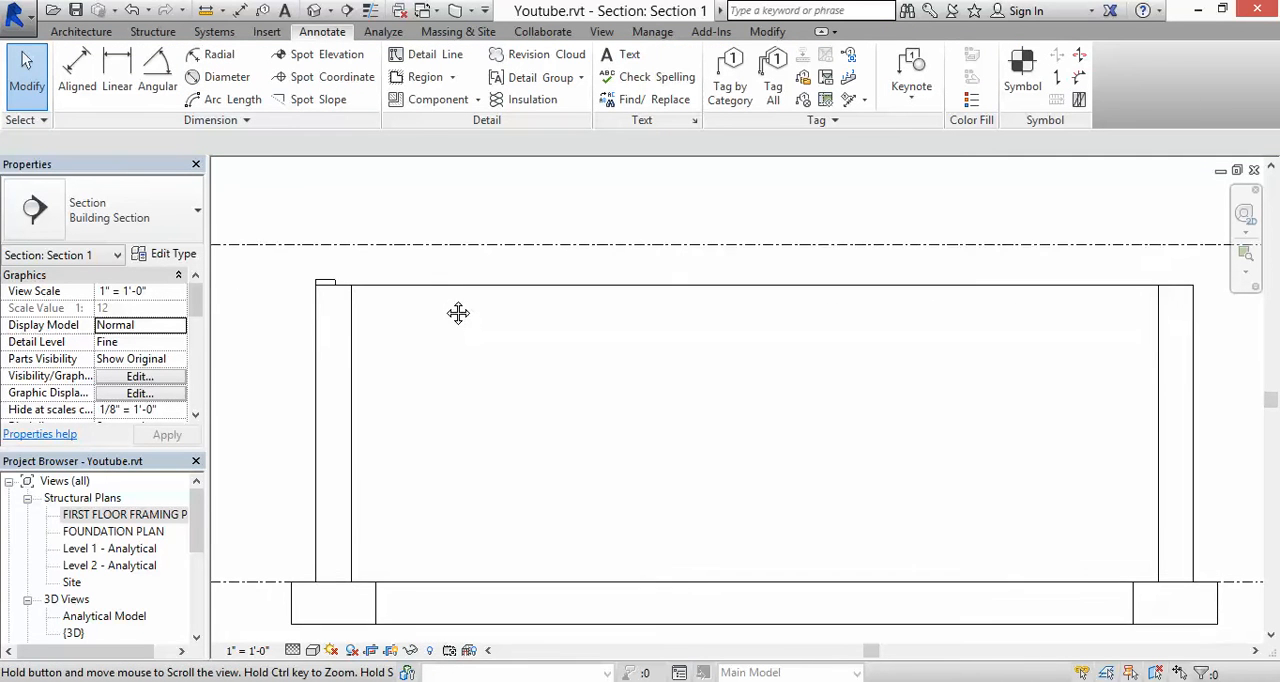
click(326, 283)
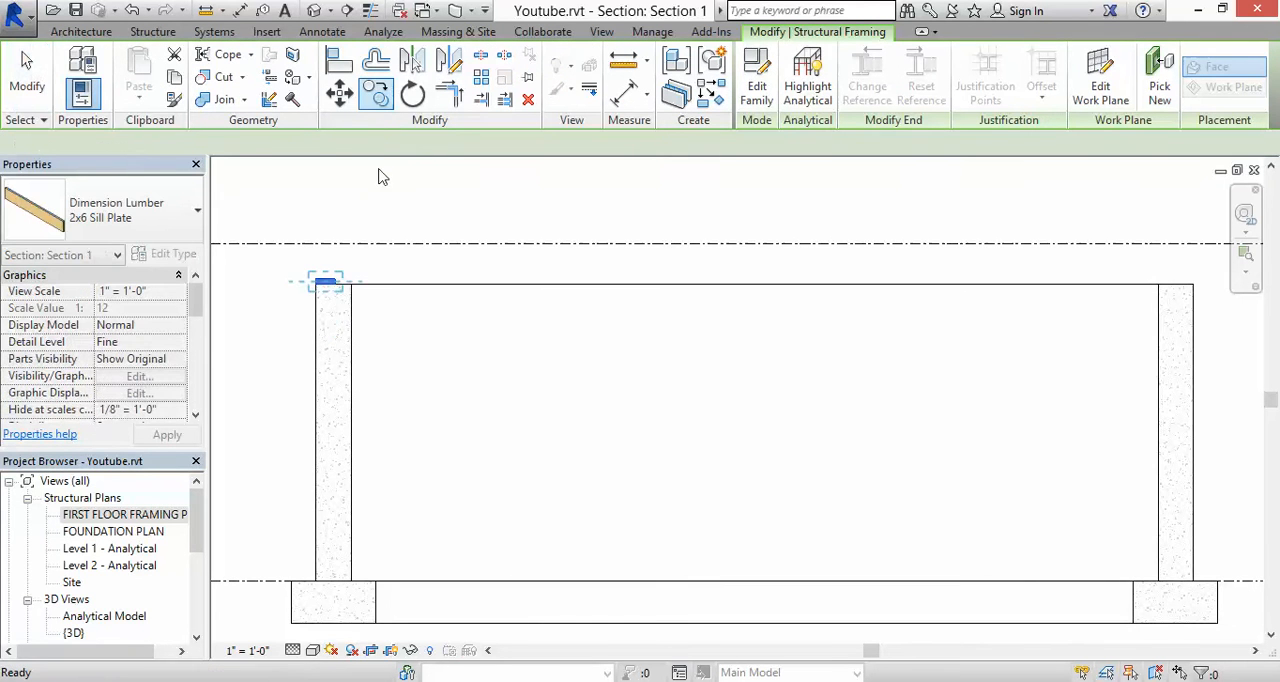
scroll(351, 286, up, 5)
click(334, 292)
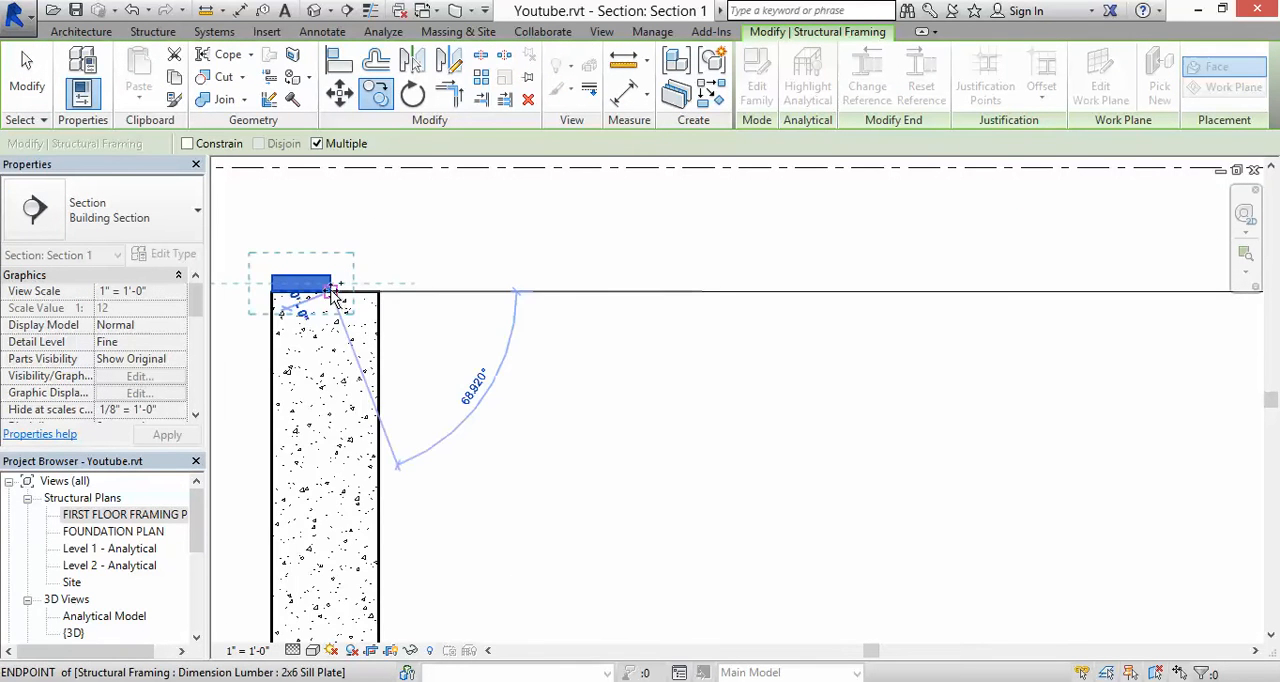
scroll(334, 292, down, 4)
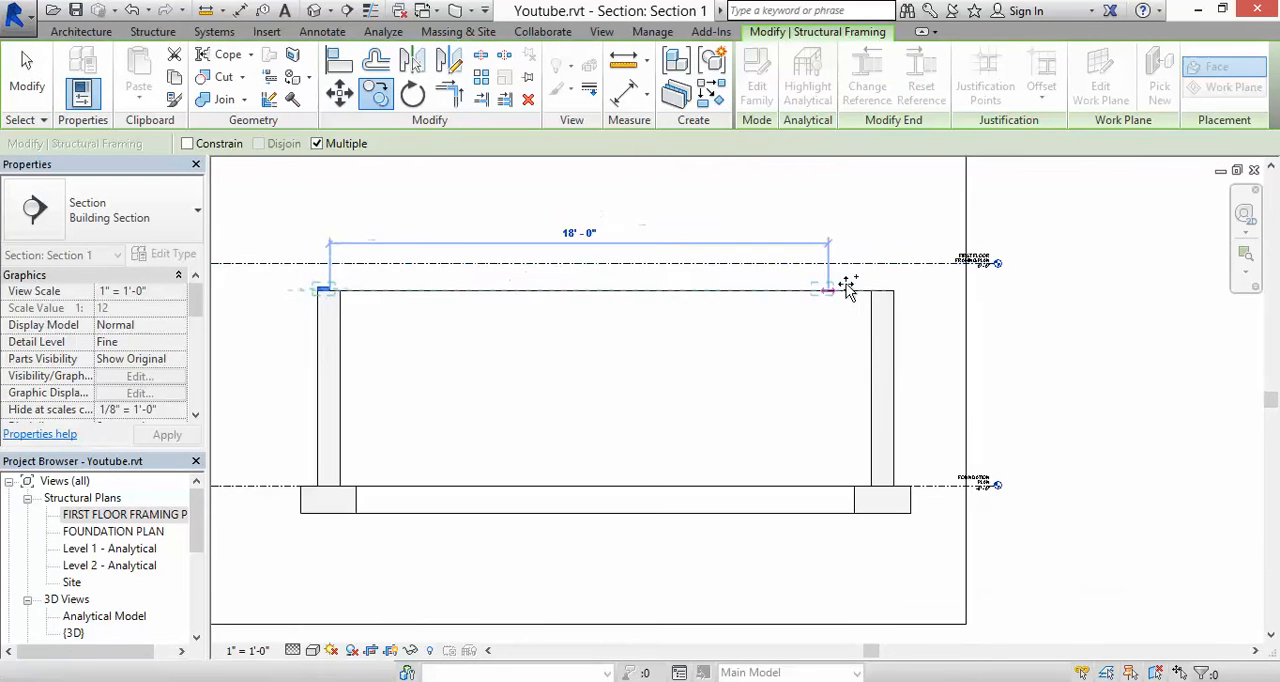
scroll(870, 290, up, 4)
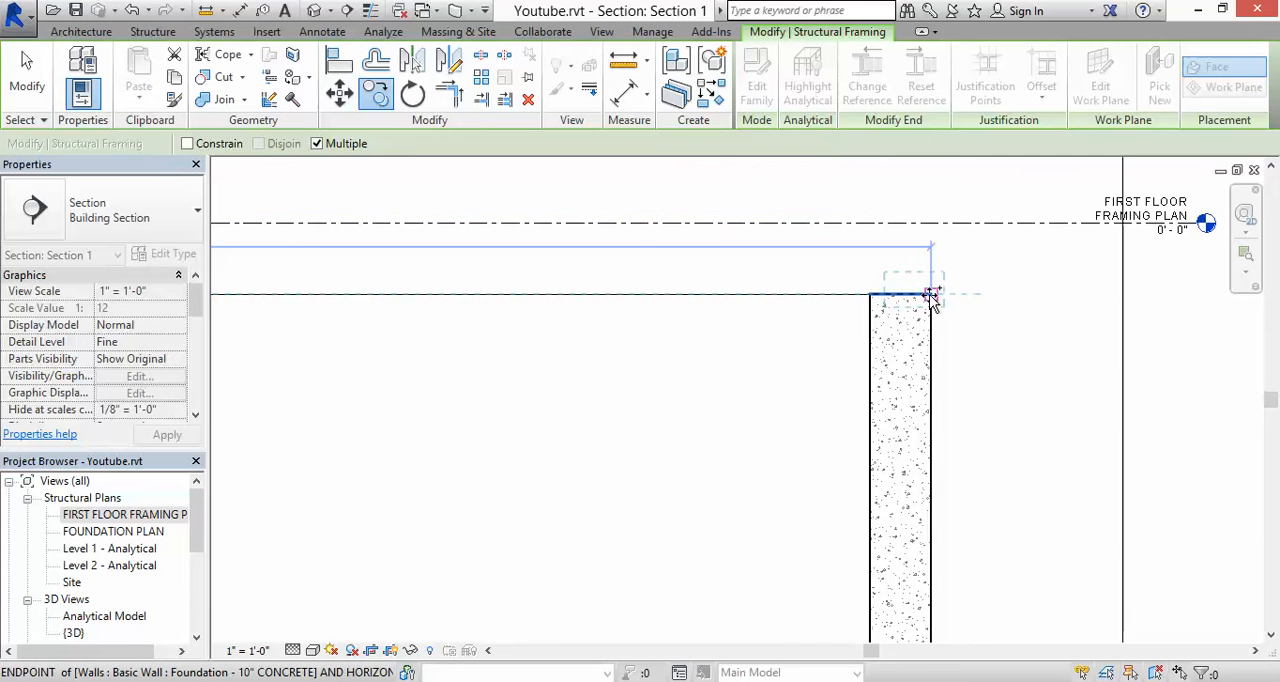
click(930, 294)
click(914, 237)
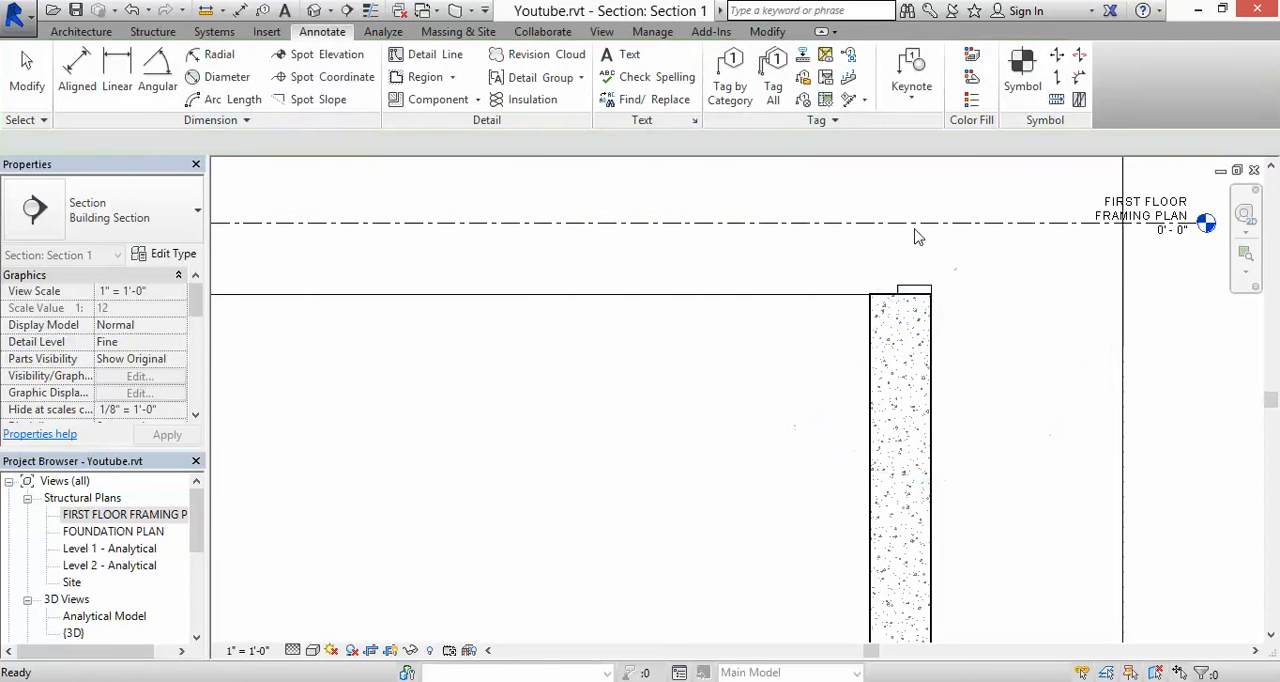
Step: Open the FIRST FLOOR FRAMING PLAN and copy the left sill plate about 3'-9" outward, to the left of the foundation wall
scroll(757, 266, down, 3)
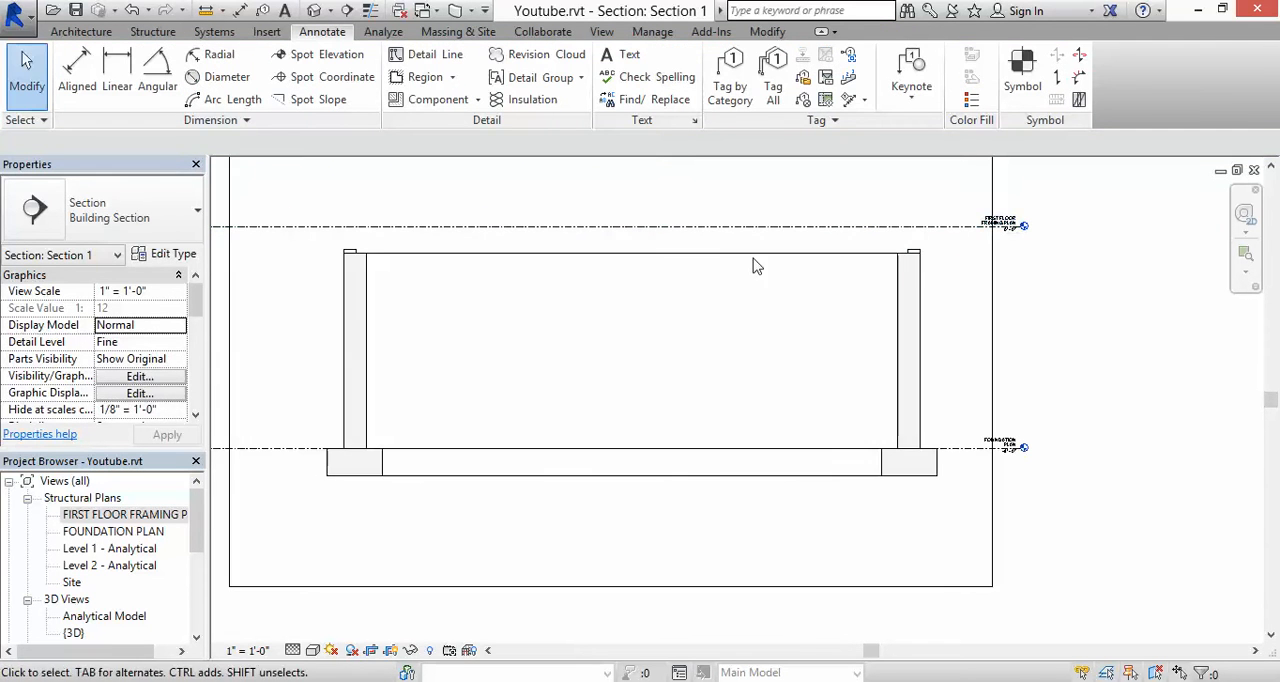
double_click(127, 514)
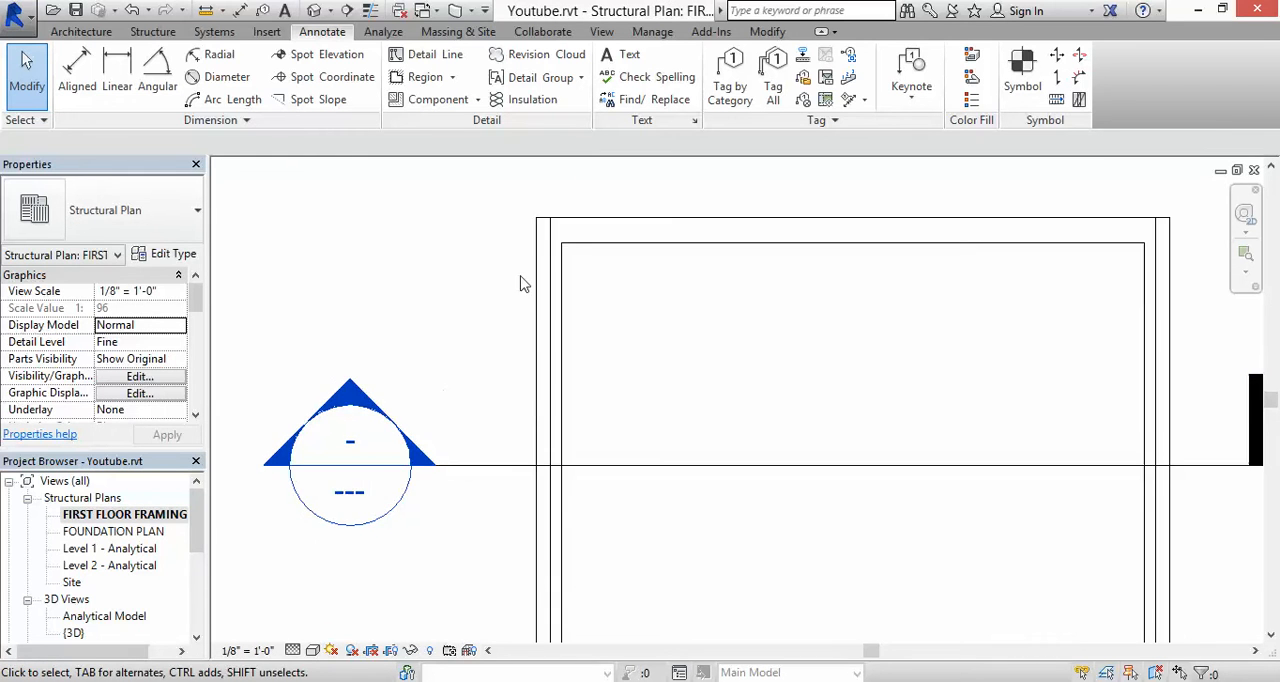
scroll(535, 246, down, 2)
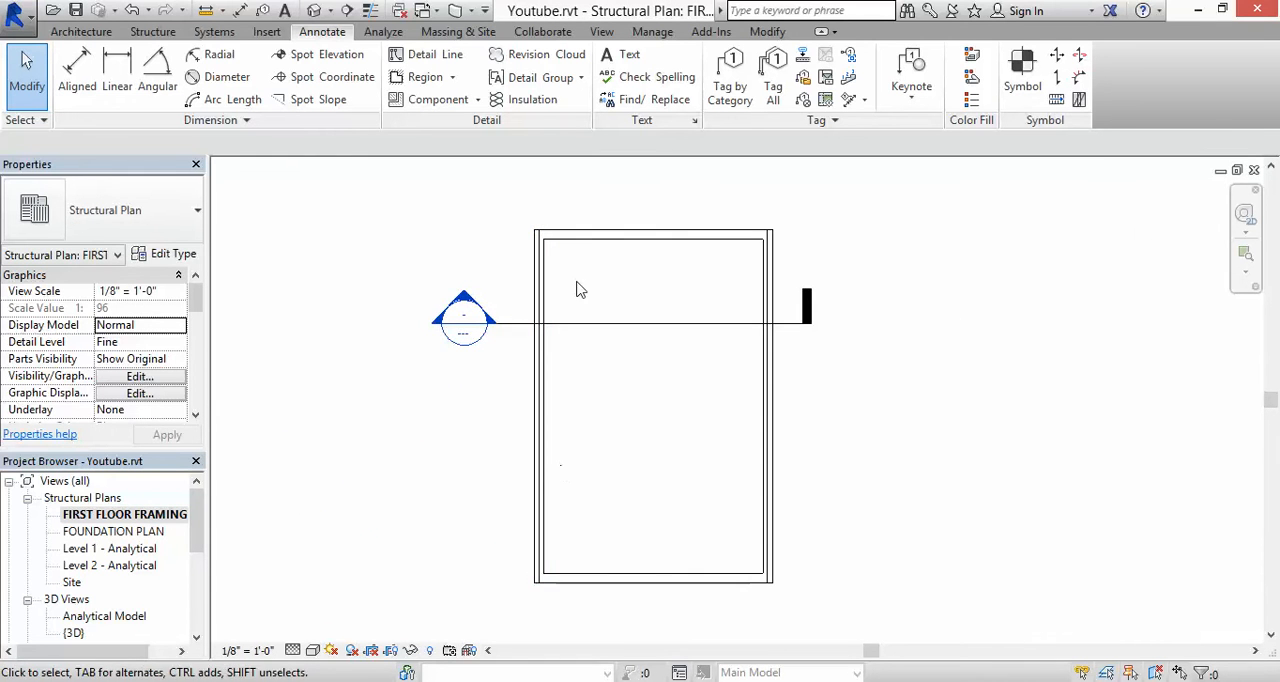
scroll(535, 231, up, 5)
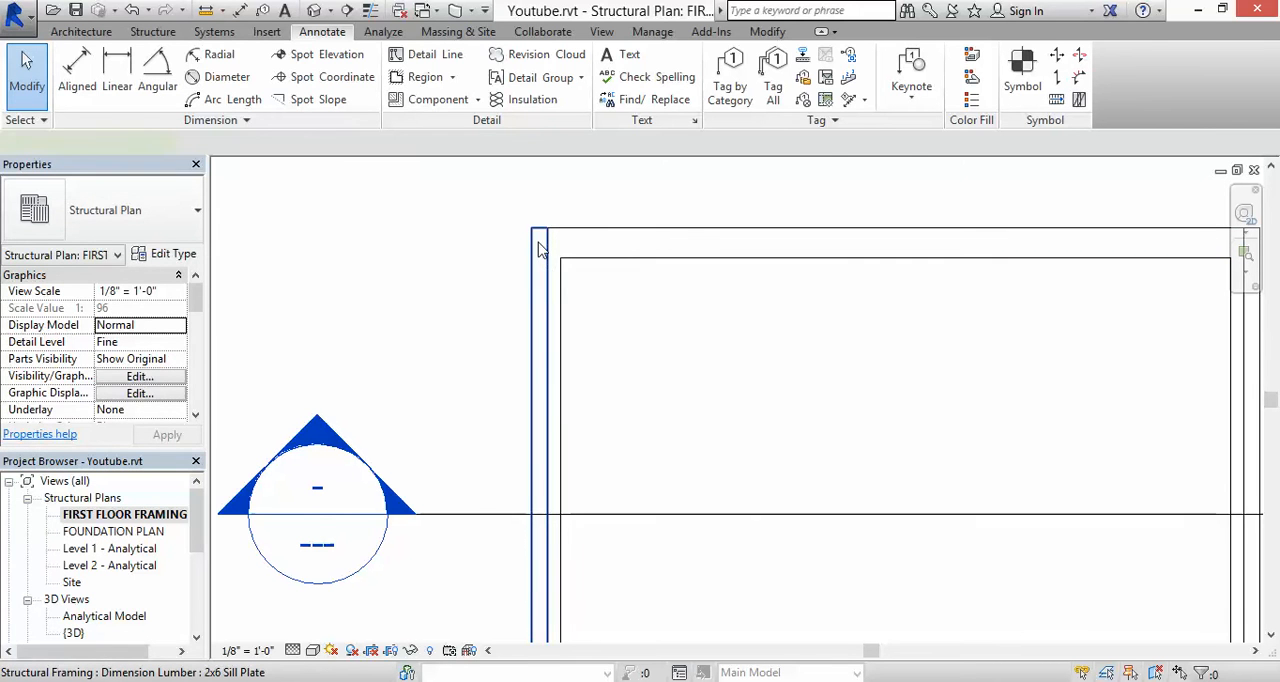
click(538, 248)
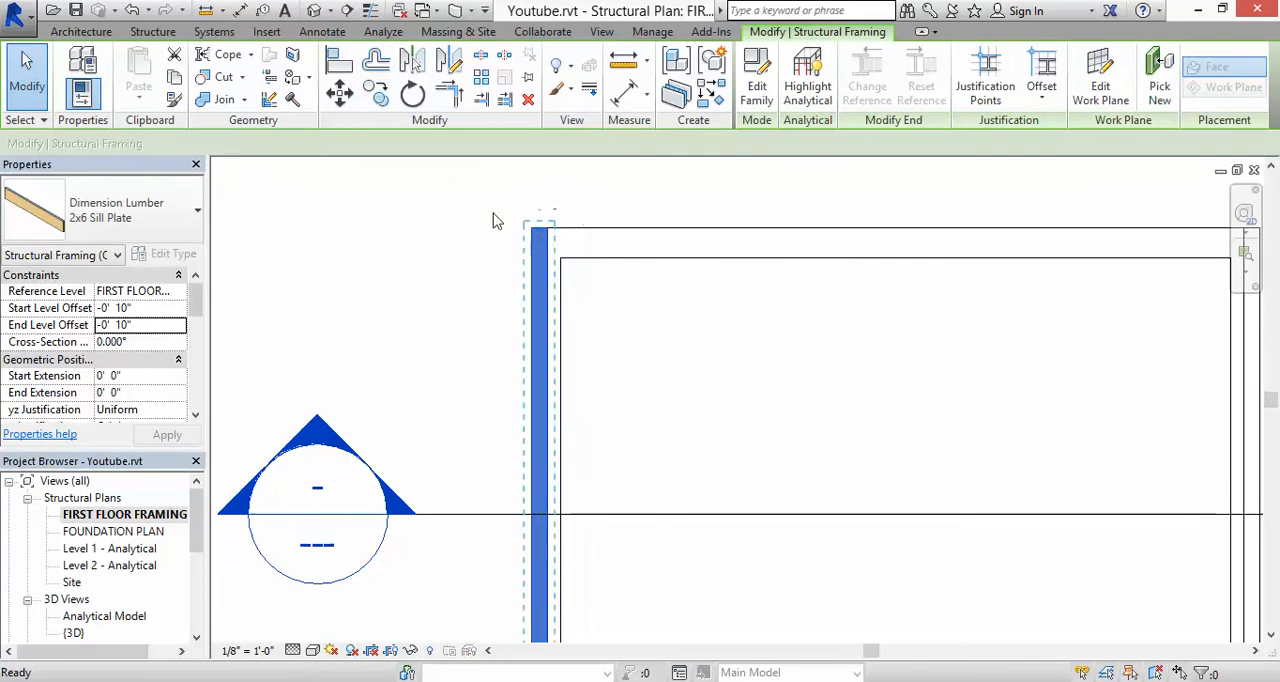
key(m)
key(v)
click(533, 251)
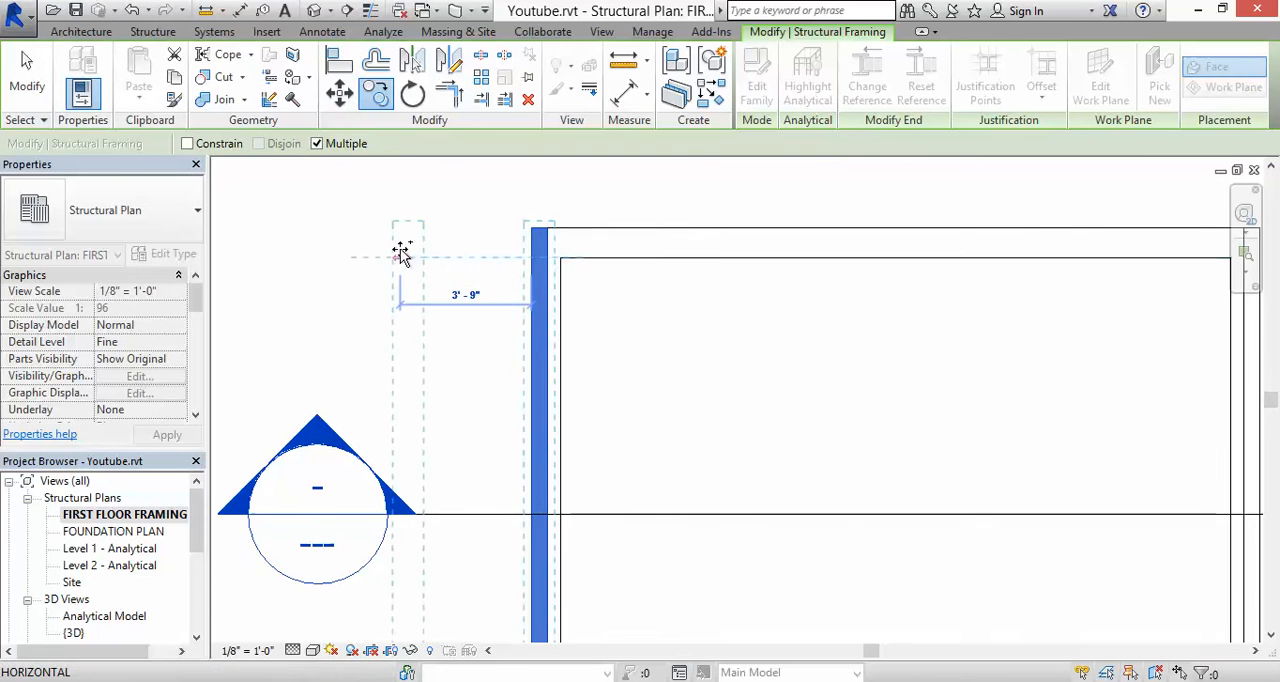
click(401, 251)
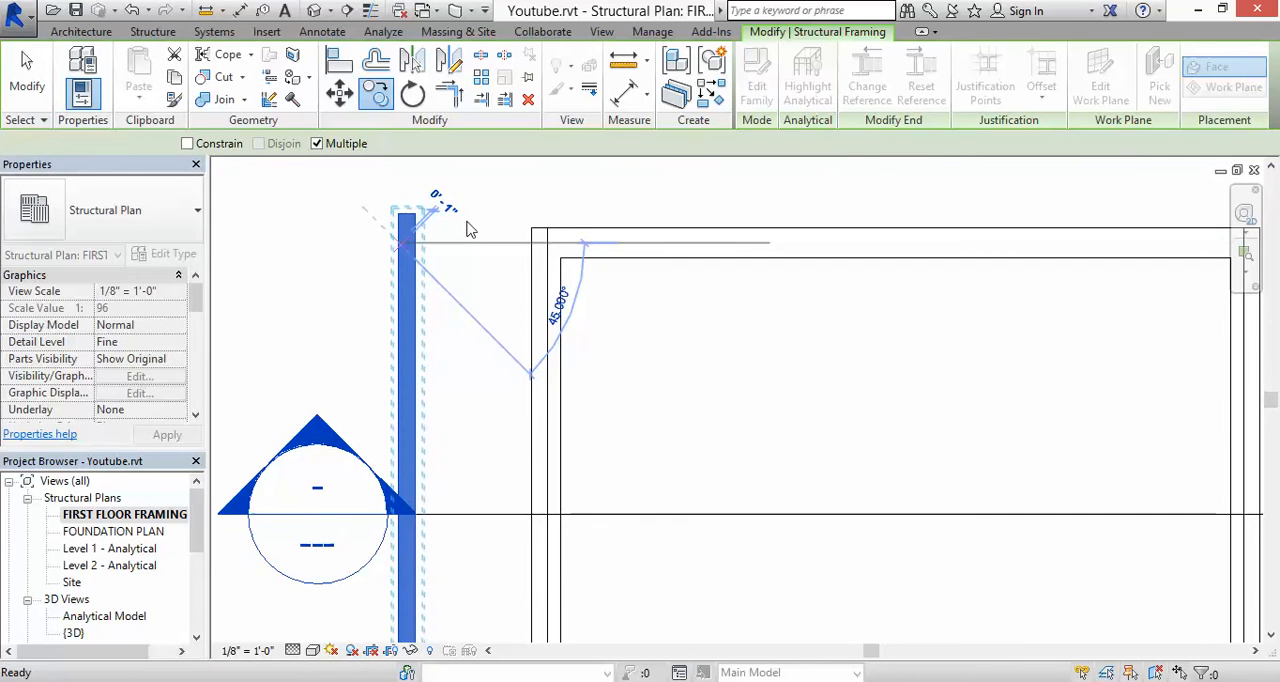
key(Escape)
key(Escape)
Step: Rotate the copied sill plate 90° about its midpoint so it runs horizontally in plan
scroll(466, 229, down, 2)
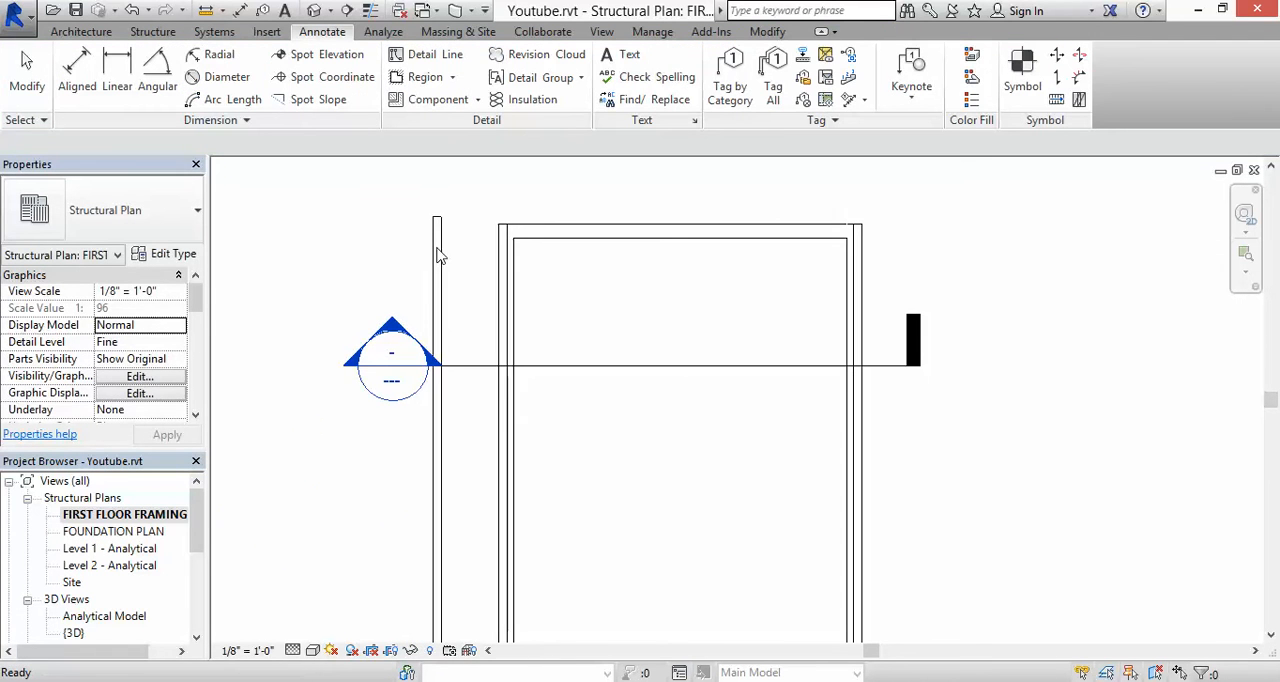
click(432, 253)
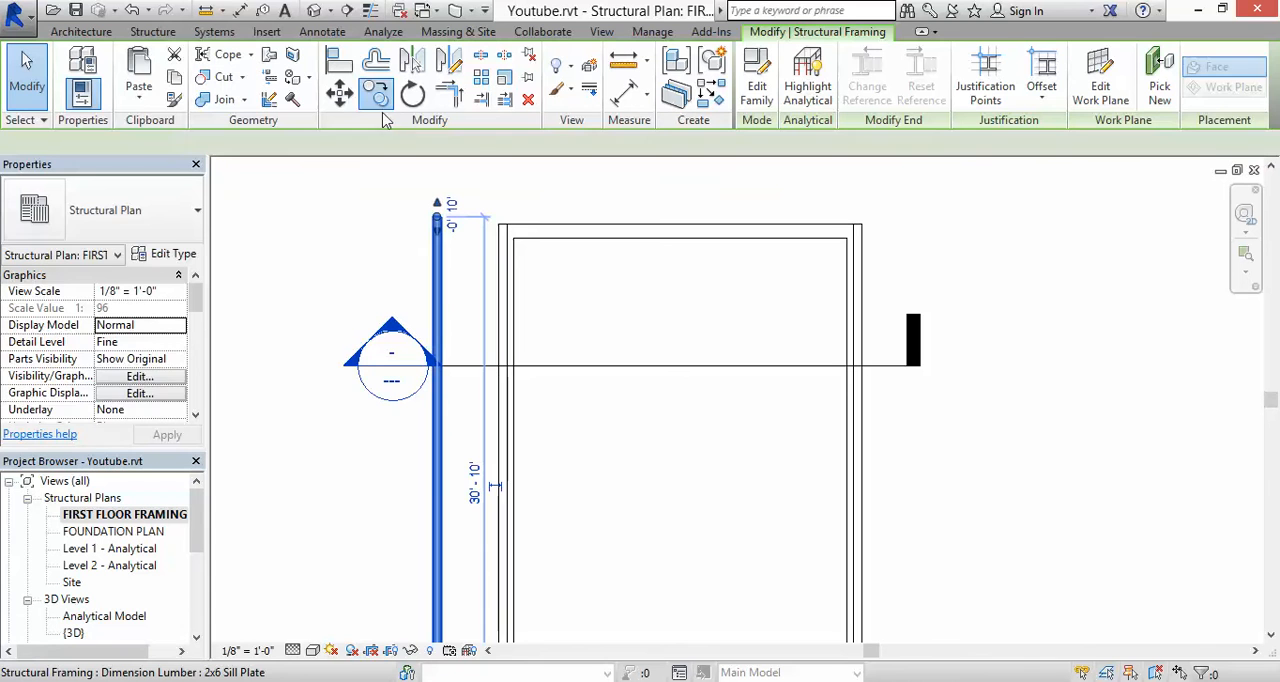
key(r)
key(o)
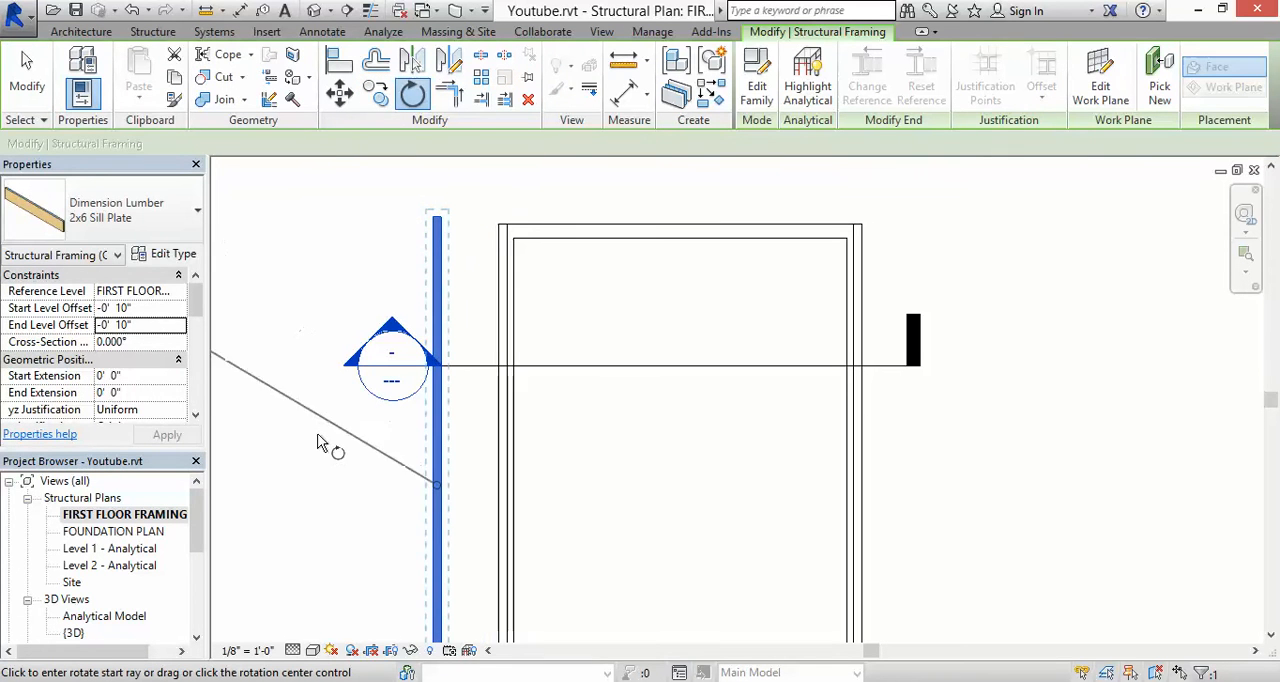
click(296, 487)
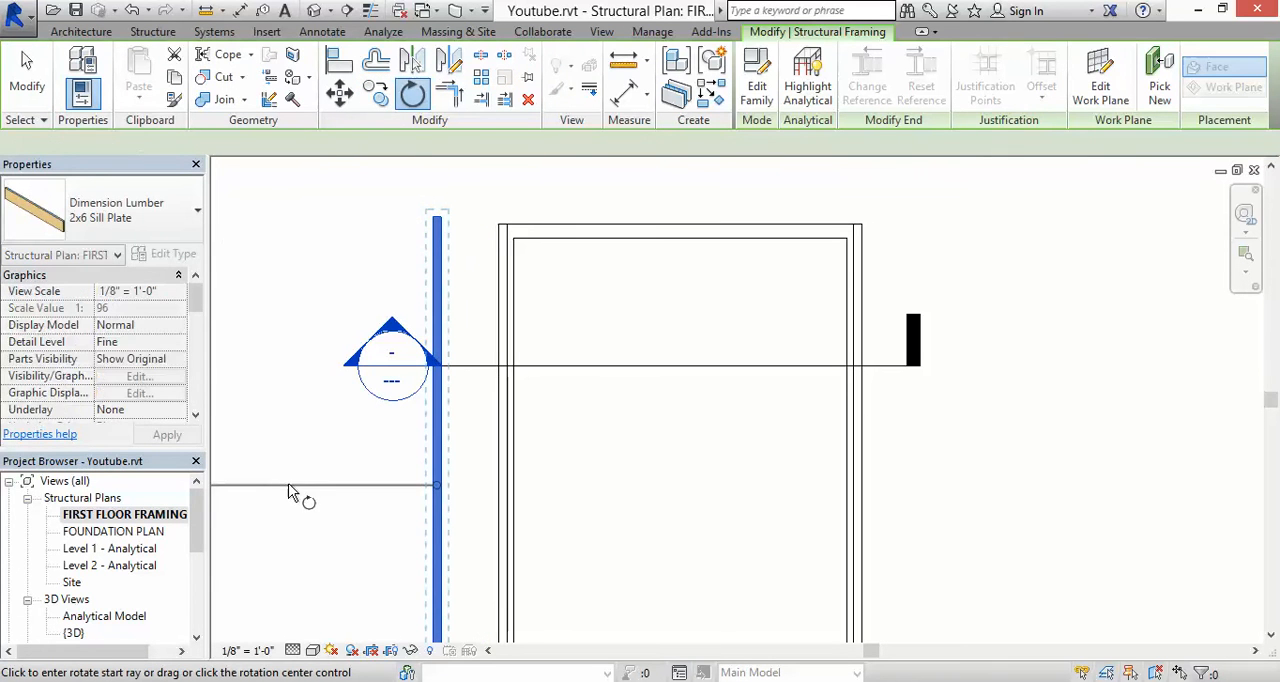
click(442, 193)
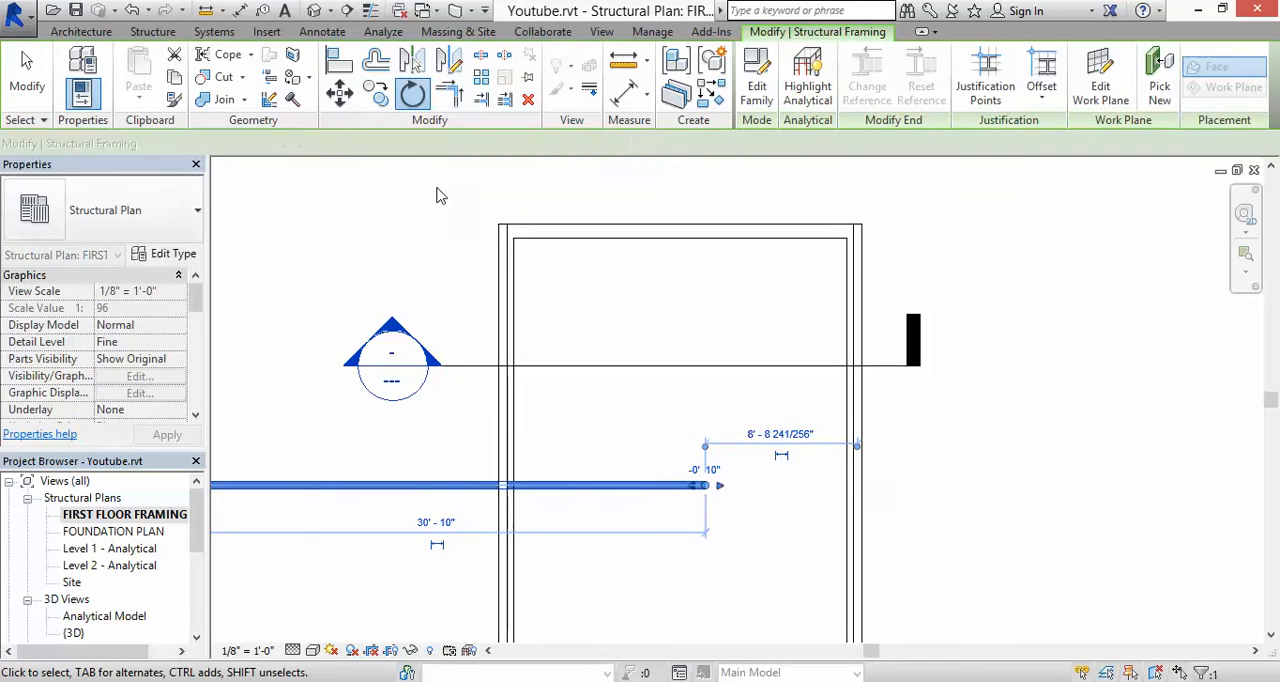
click(700, 270)
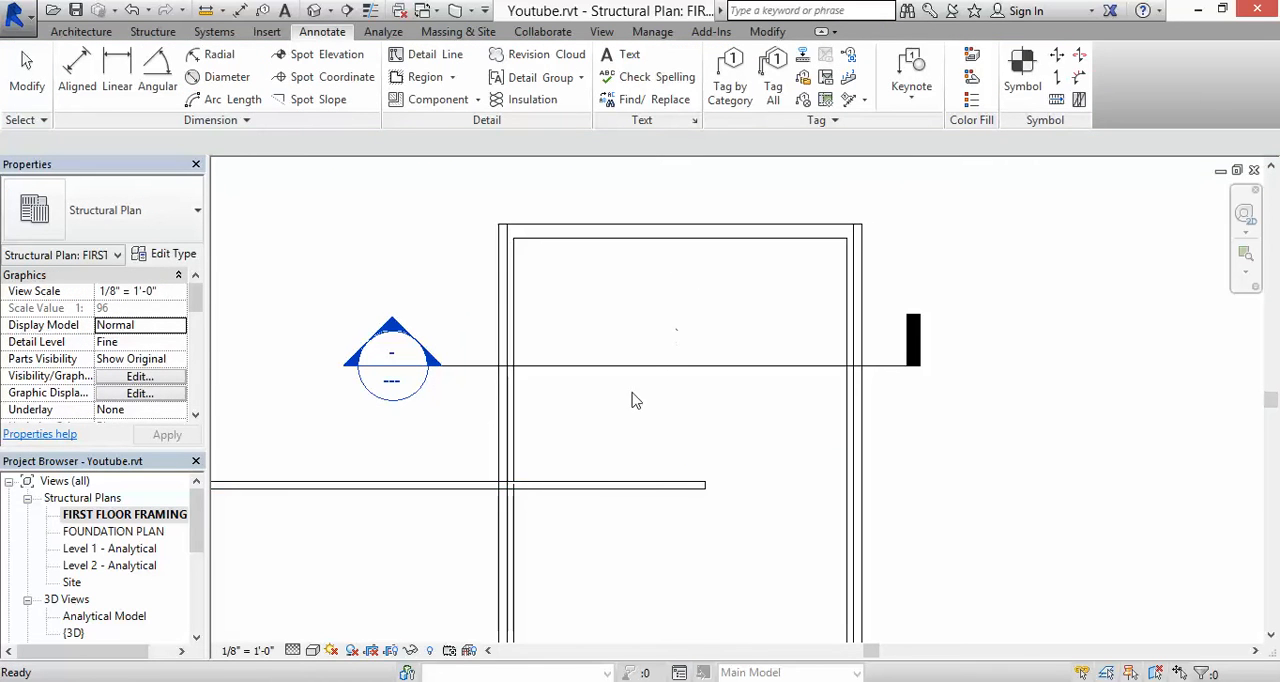
Step: Move the rotated sill plate up onto the upper foundation wall, aligning its outer edge with the wall's outer face
scroll(479, 507, down, 4)
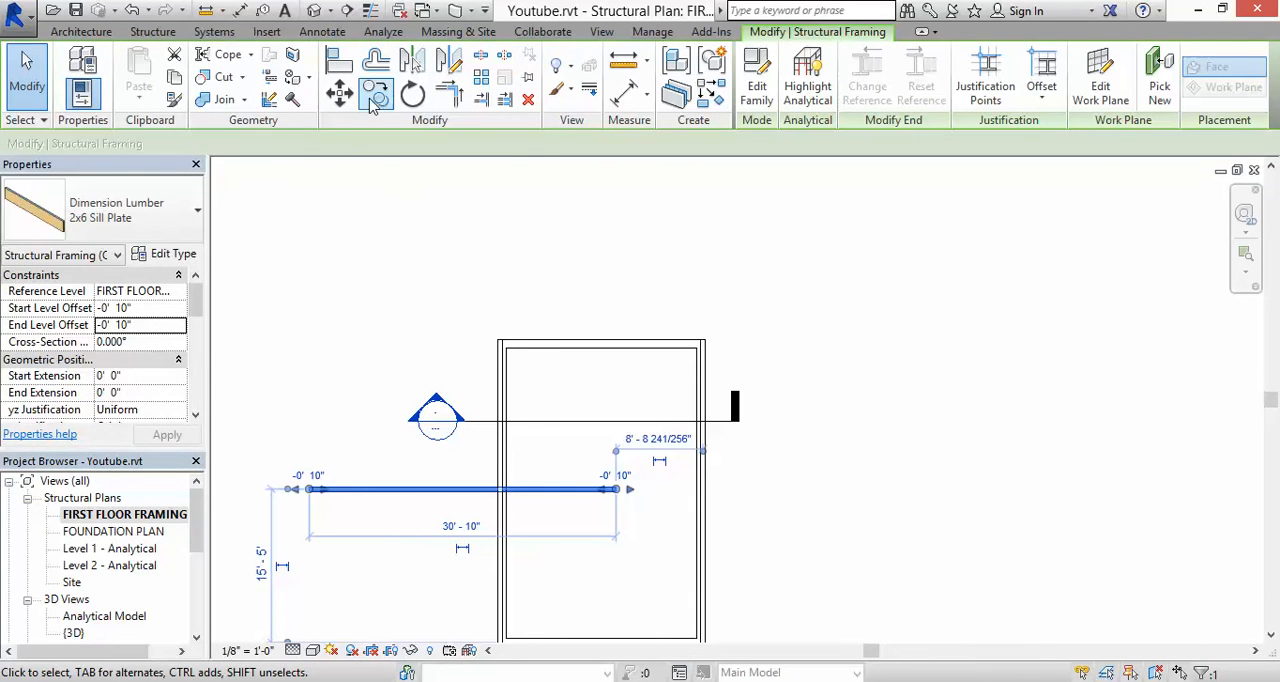
click(340, 95)
scroll(457, 495, up, 3)
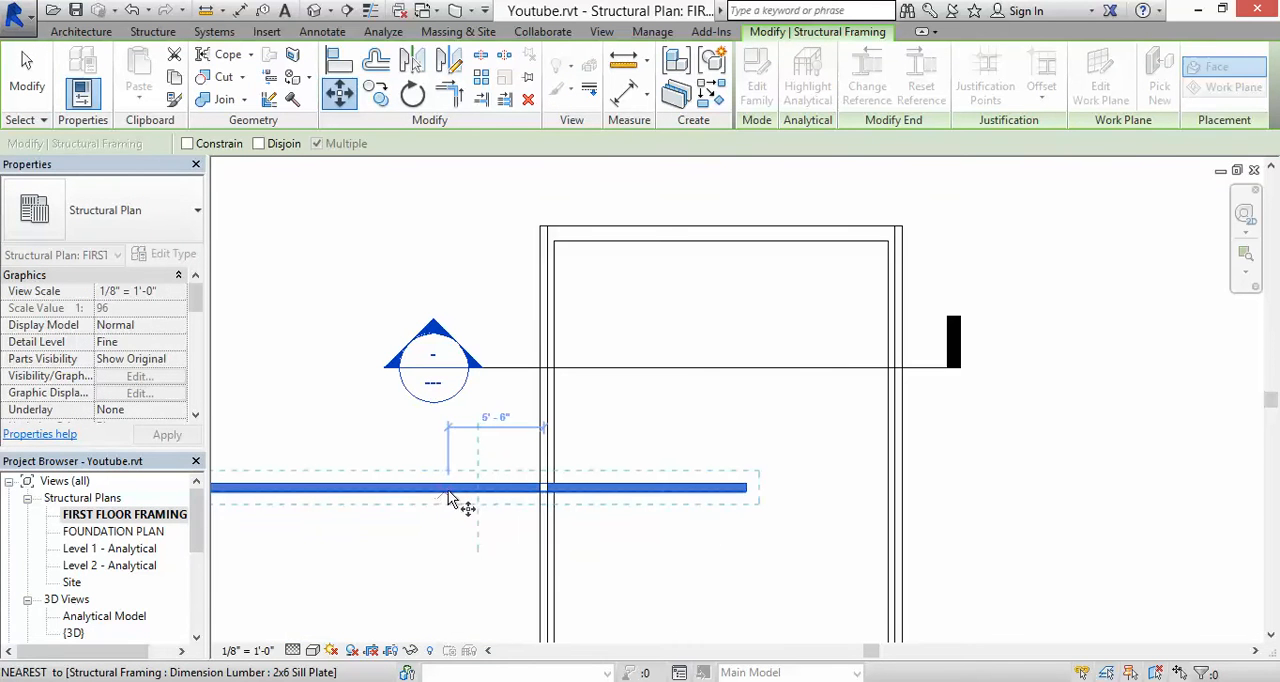
click(466, 489)
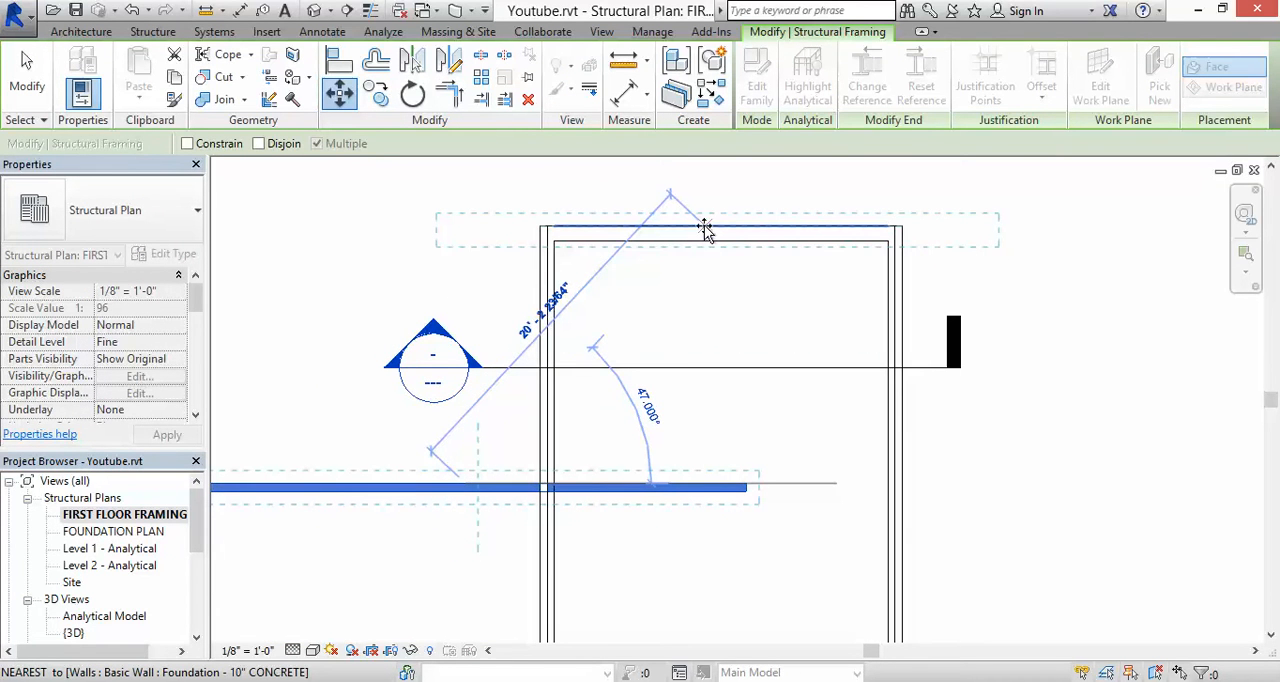
click(703, 225)
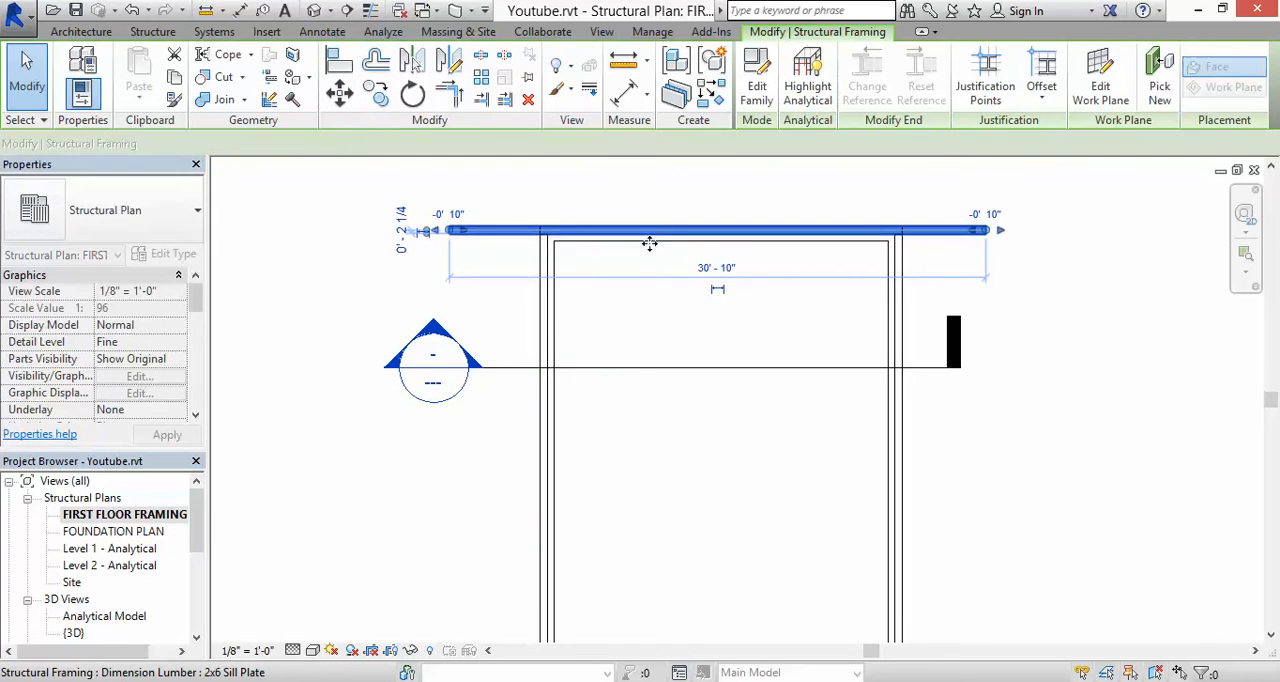
key(Escape)
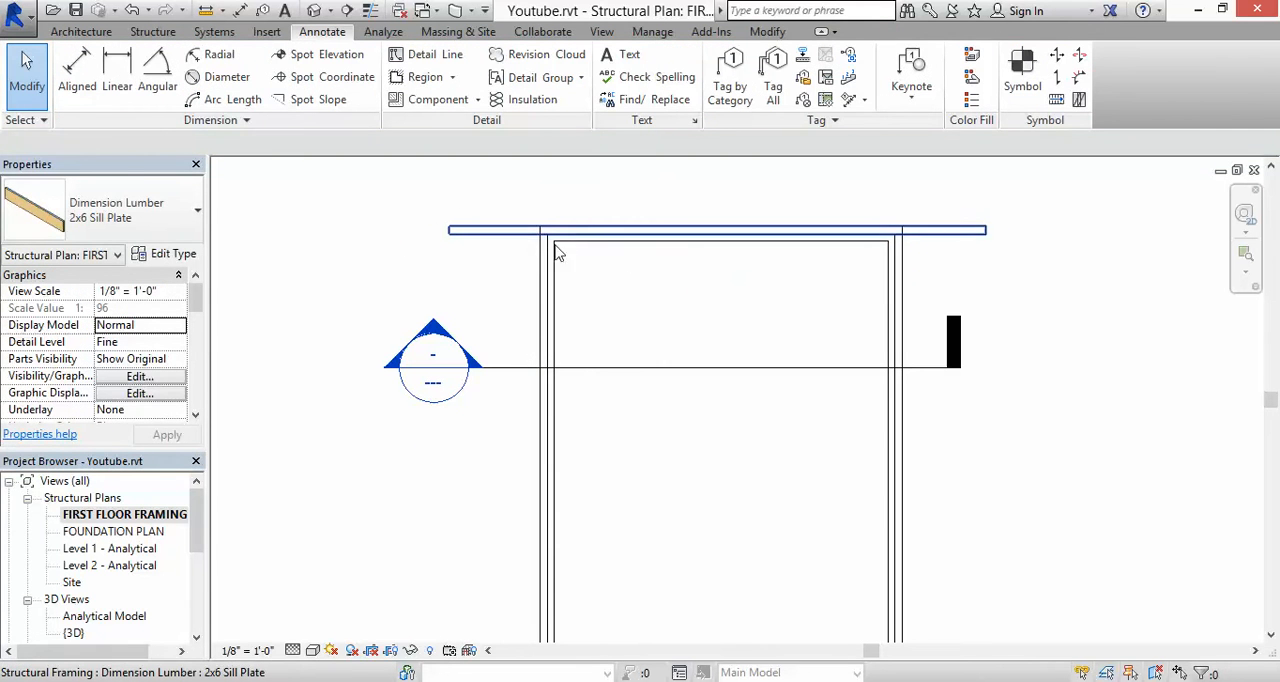
Step: Shorten the upper sill plate's left end to the left foundation wall's outer face
scroll(515, 255, up, 3)
scroll(420, 224, up, 2)
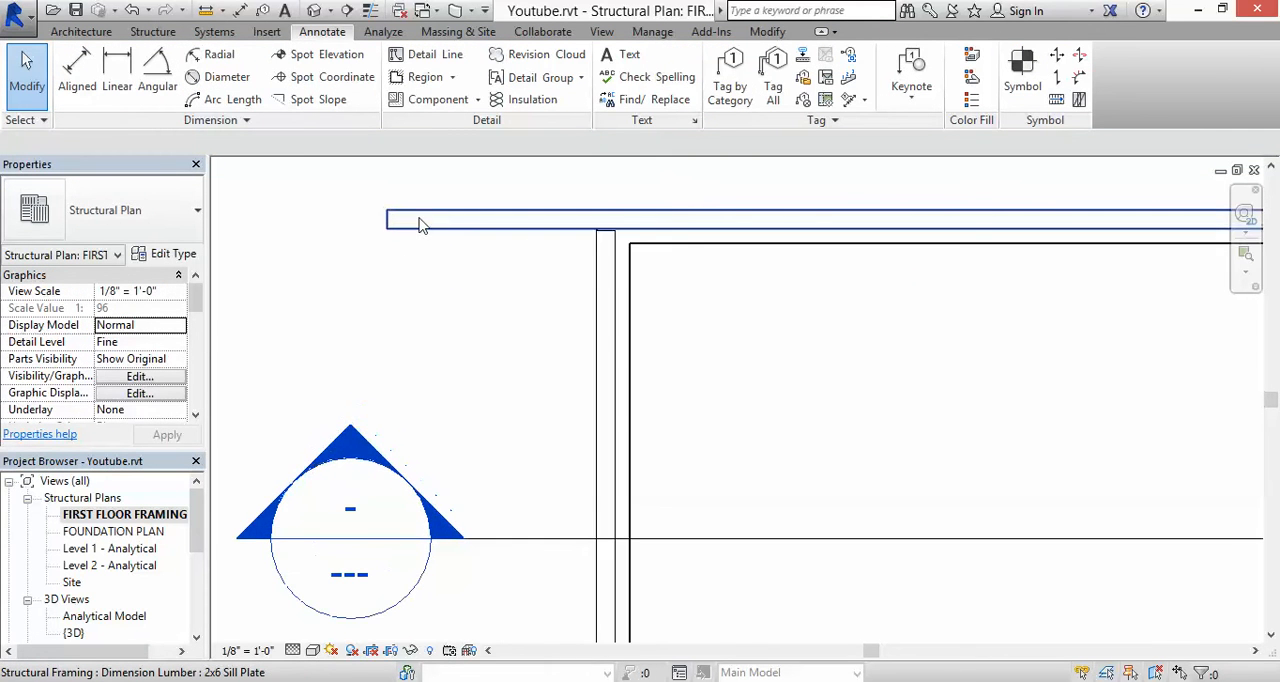
click(390, 228)
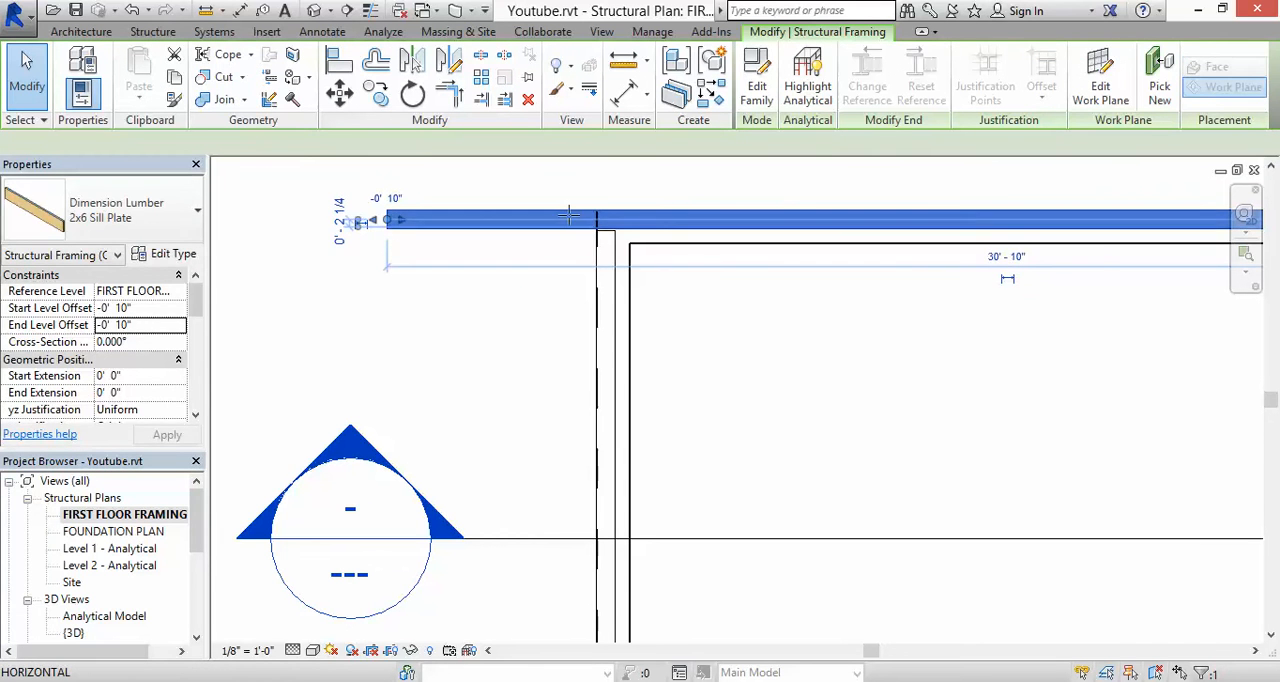
drag(568, 215, 603, 217)
scroll(603, 217, up, 5)
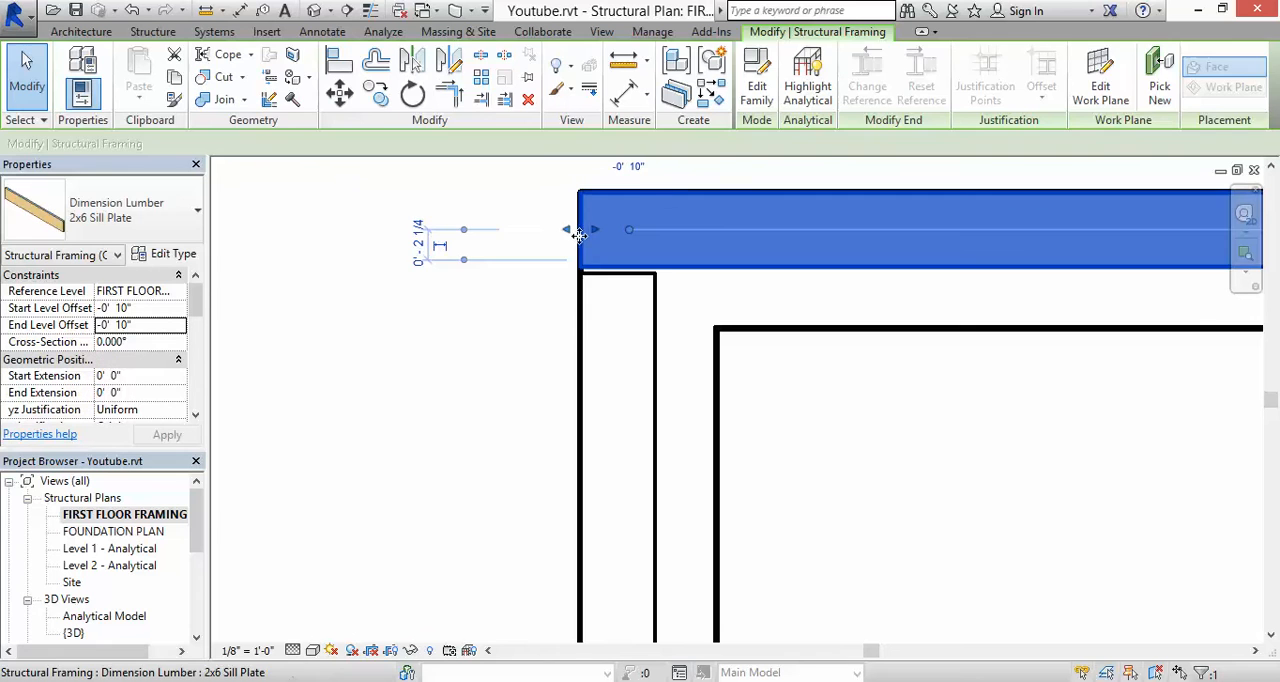
click(558, 247)
scroll(550, 250, down, 3)
mouse_move(555, 258)
middle_down()
mouse_move(431, 276)
mouse_move(541, 248)
middle_up()
scroll(329, 251, up, 2)
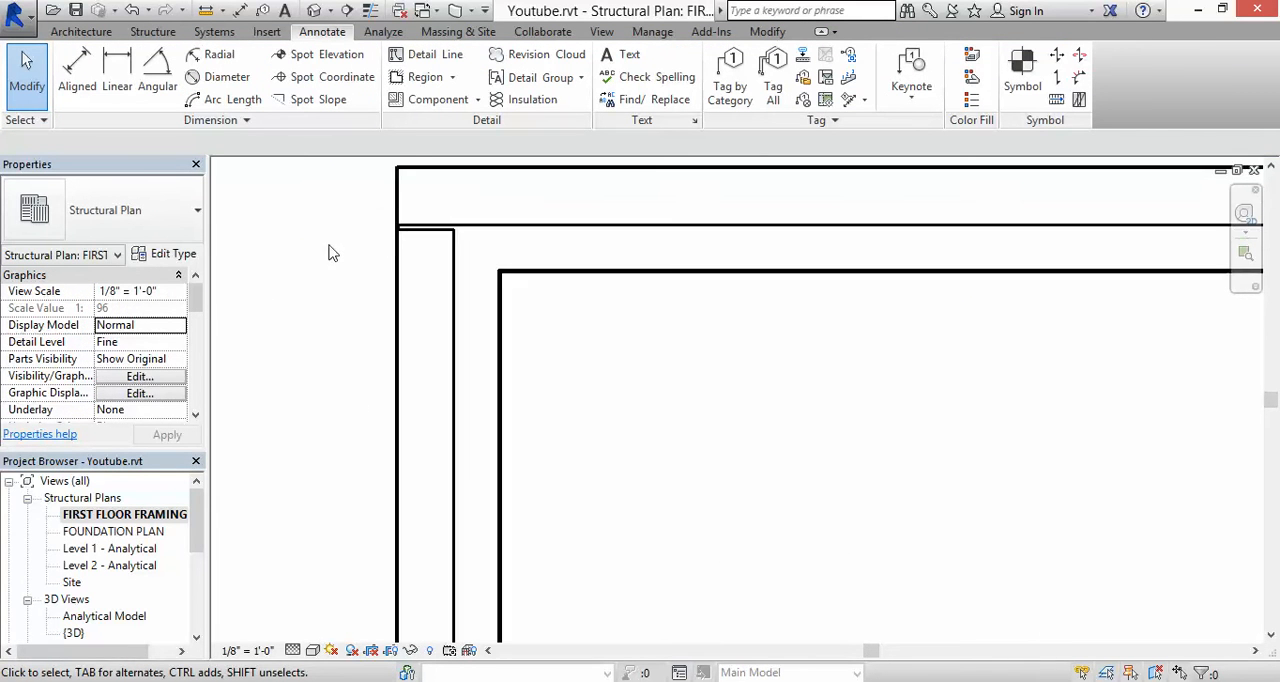
Step: Extend the left sill plate's upper end to butt against the upper sill plate's inner edge
scroll(447, 236, up, 2)
click(453, 236)
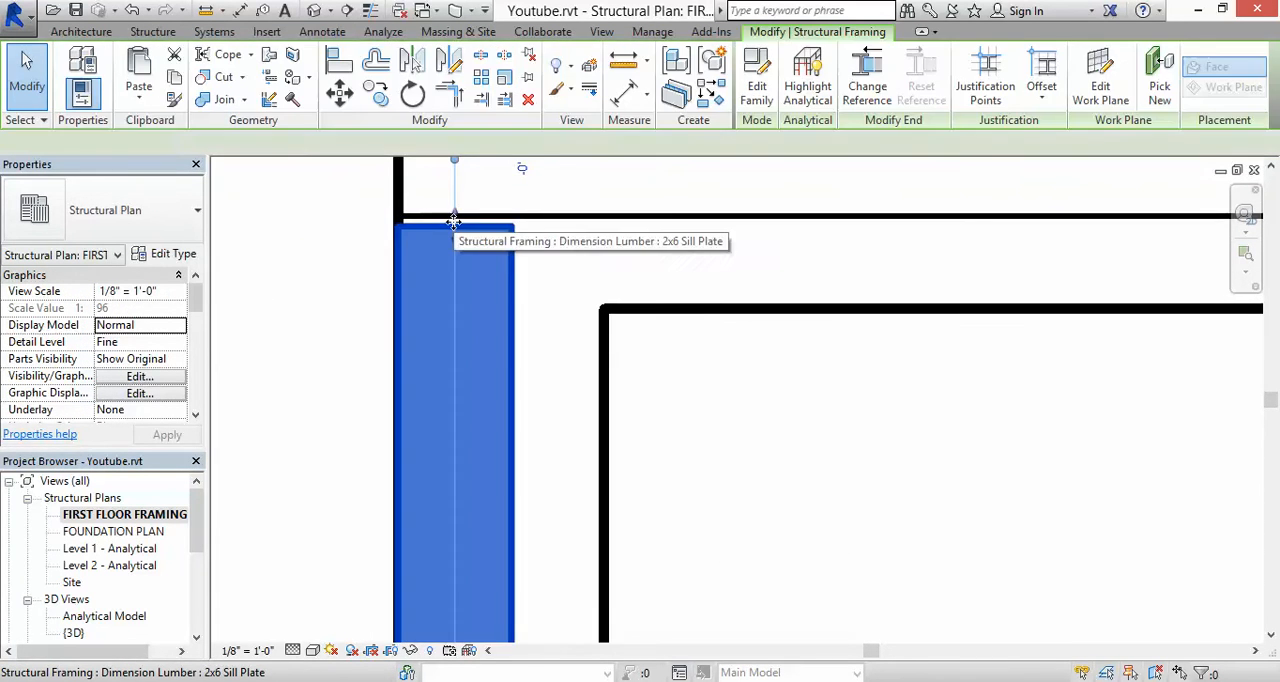
drag(453, 213, 454, 214)
key(Escape)
scroll(422, 218, down, 3)
scroll(421, 217, down, 3)
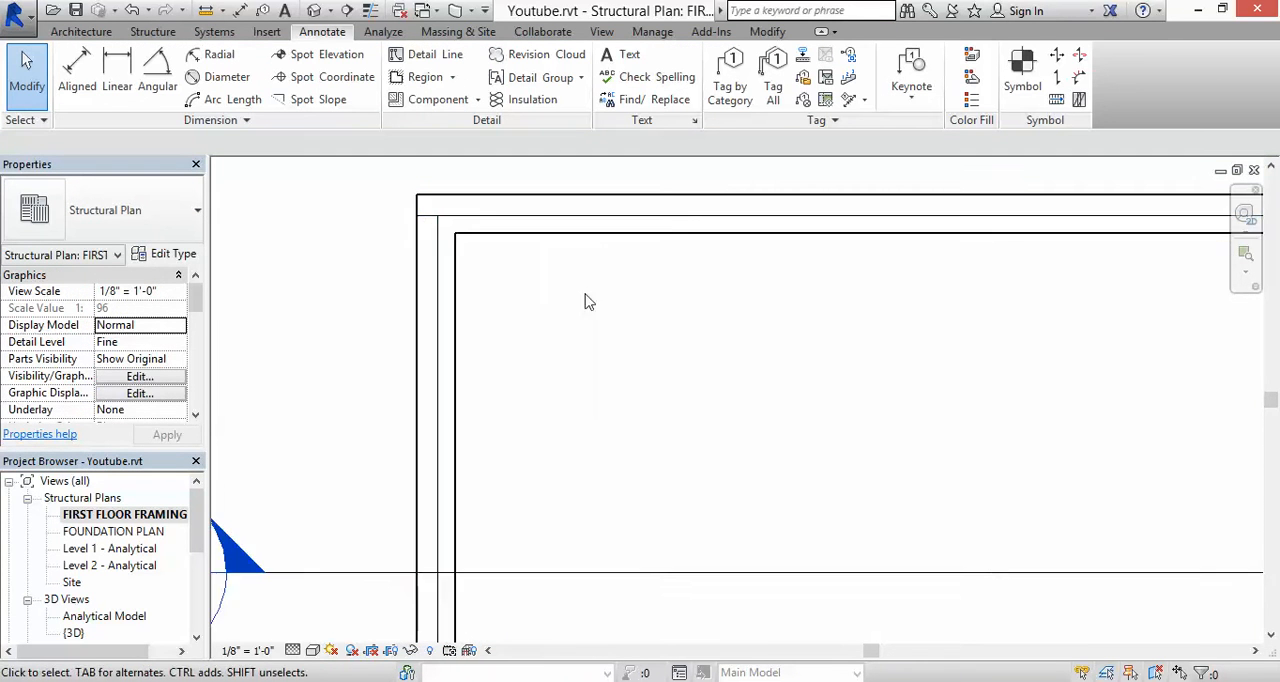
Step: Shorten the upper sill plate's right end to the right foundation wall's outer face
middle_drag(560, 300, 209, 433)
scroll(808, 360, up, 2)
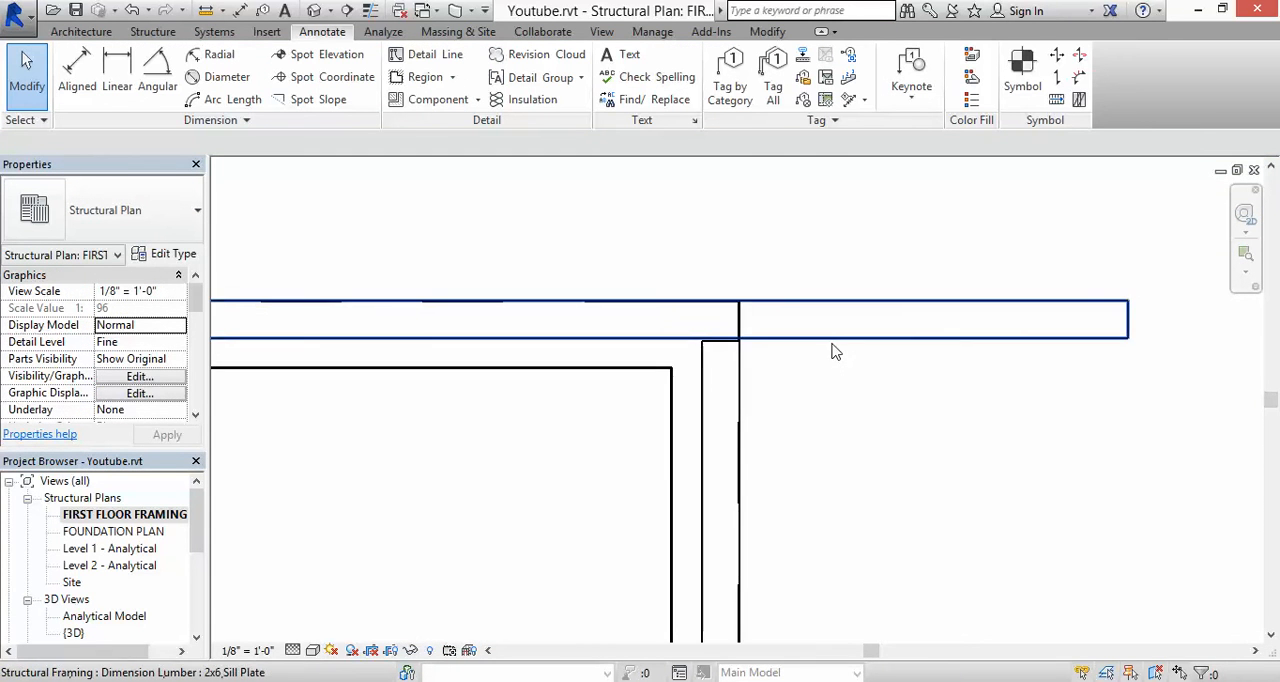
click(1020, 322)
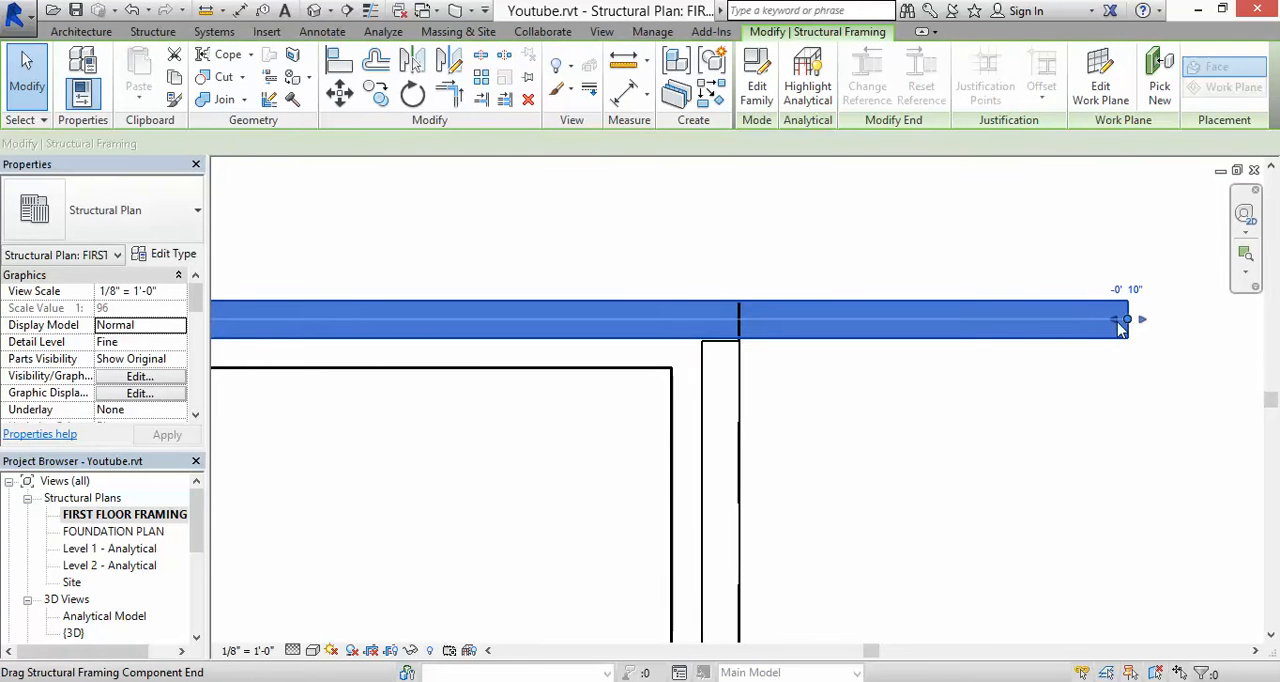
mouse_move(1124, 319)
mouse_down()
mouse_move(749, 357)
mouse_move(722, 320)
mouse_move(741, 321)
mouse_up()
key(Escape)
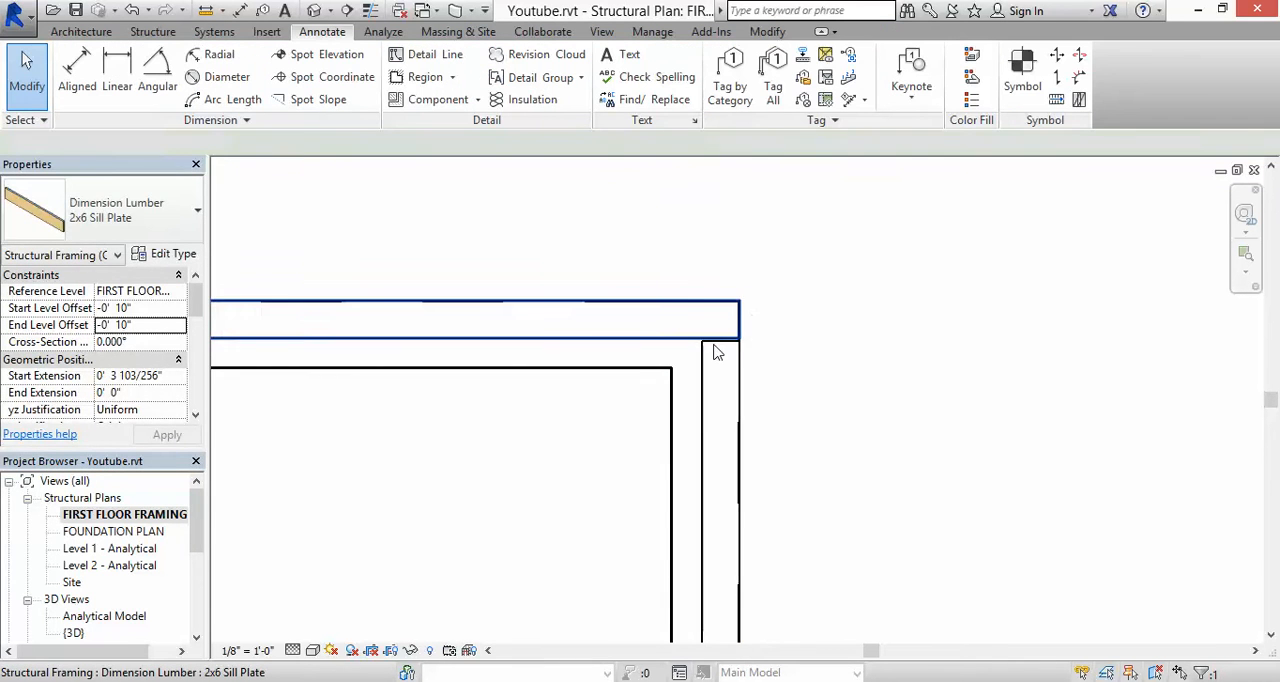
Step: Extend the right sill plate's upper end to butt against the upper sill plate's inner edge
scroll(716, 352, up, 3)
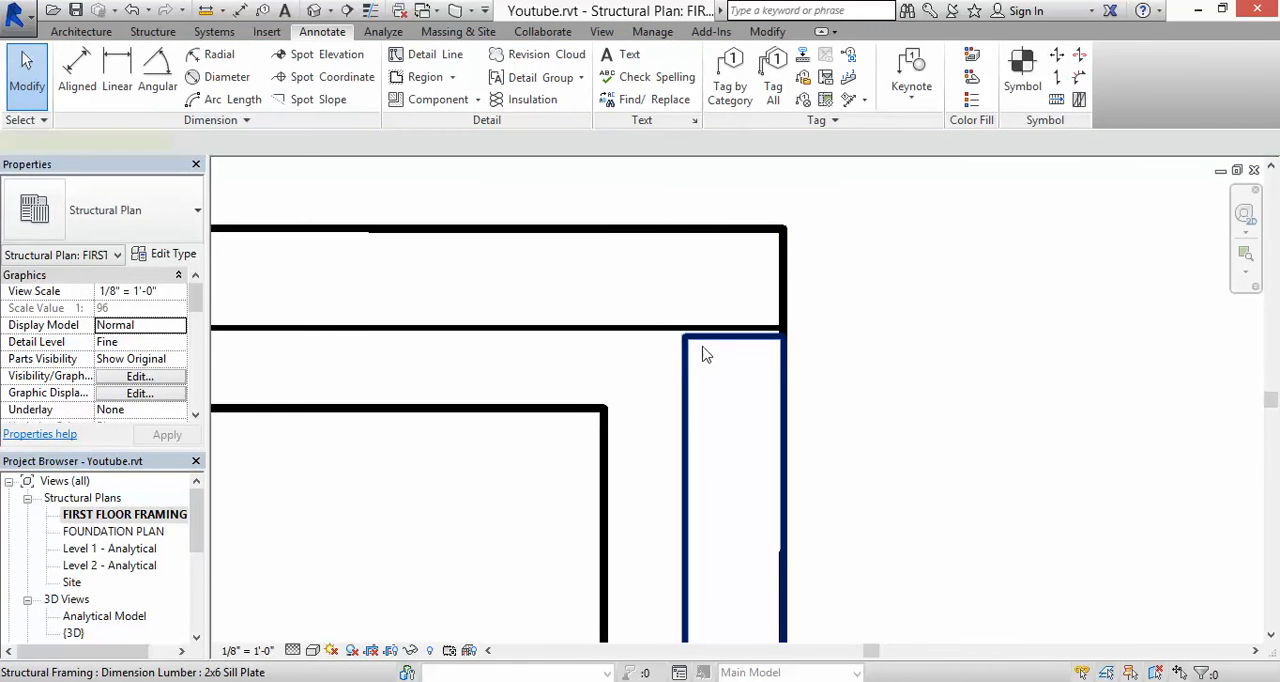
click(738, 338)
drag(734, 334, 717, 291)
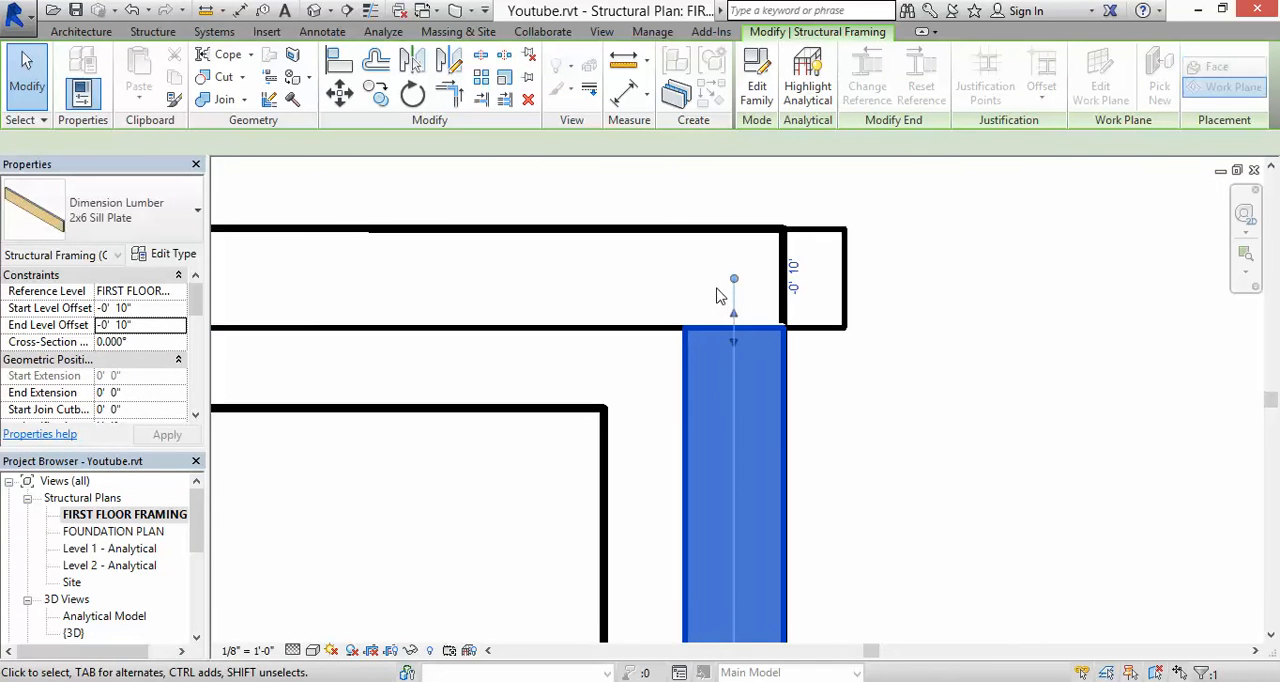
scroll(717, 290, down, 1)
Step: Pull the upper sill plate's right end back flush with the right sill plate's outer edge
click(813, 280)
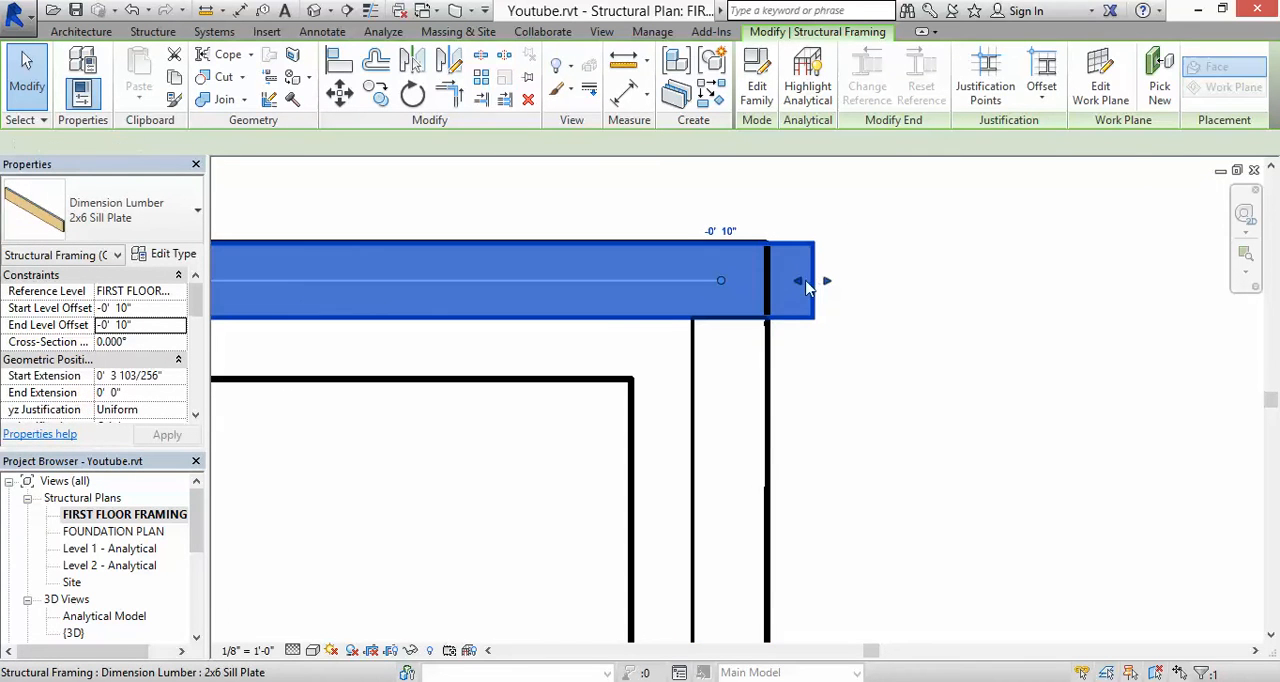
drag(777, 288, 760, 277)
key(Escape)
scroll(737, 248, down, 4)
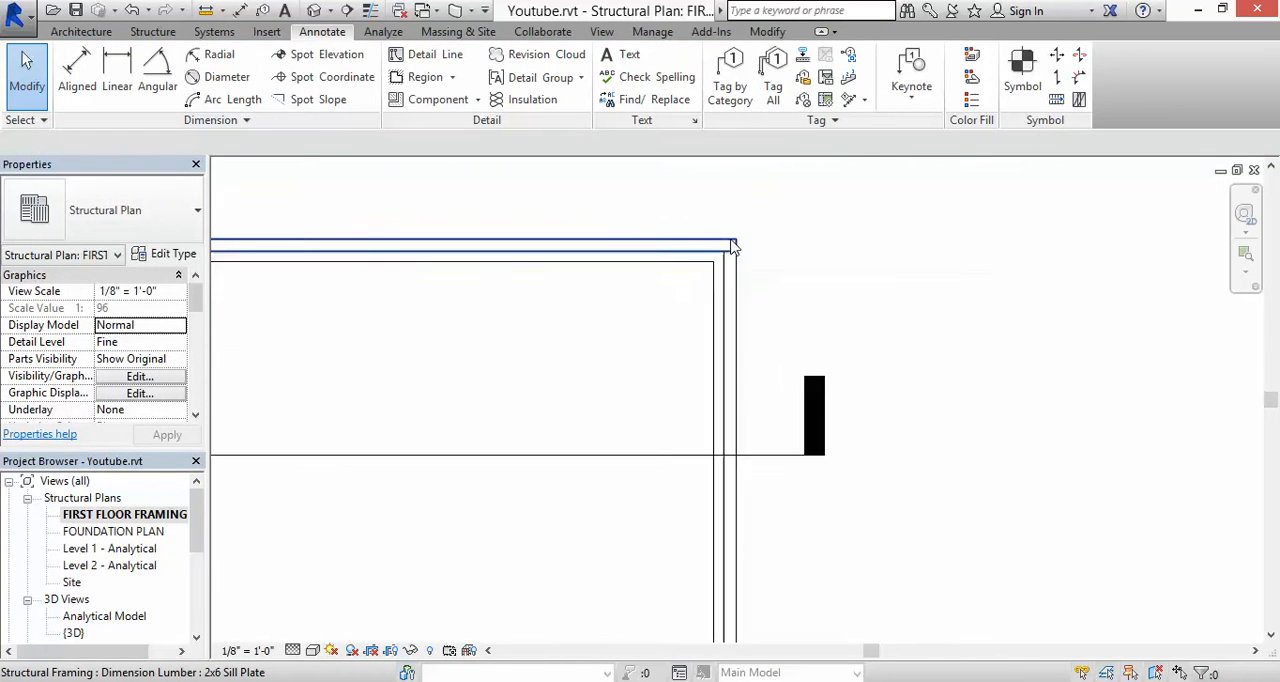
Step: Copy the upper sill plate onto the lower foundation wall, aligning its outer edge with the wall's outer face
scroll(708, 618, up, 3)
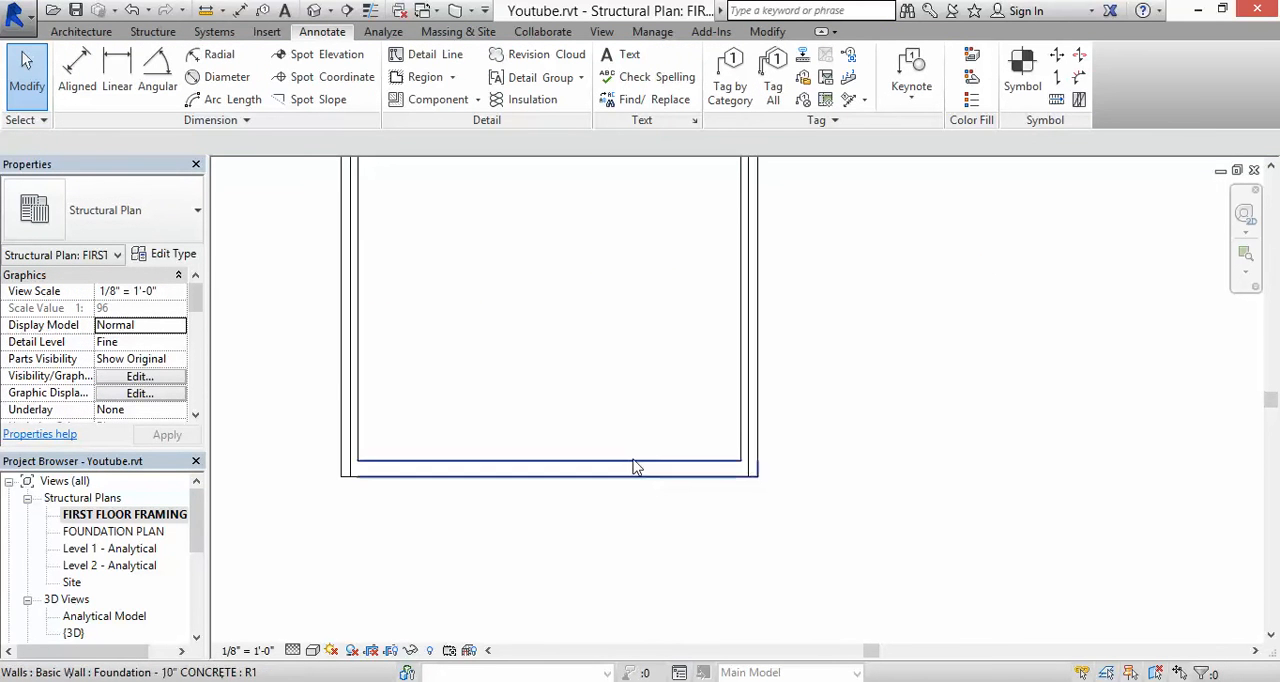
middle_drag(644, 436, 658, 641)
scroll(623, 477, down, 2)
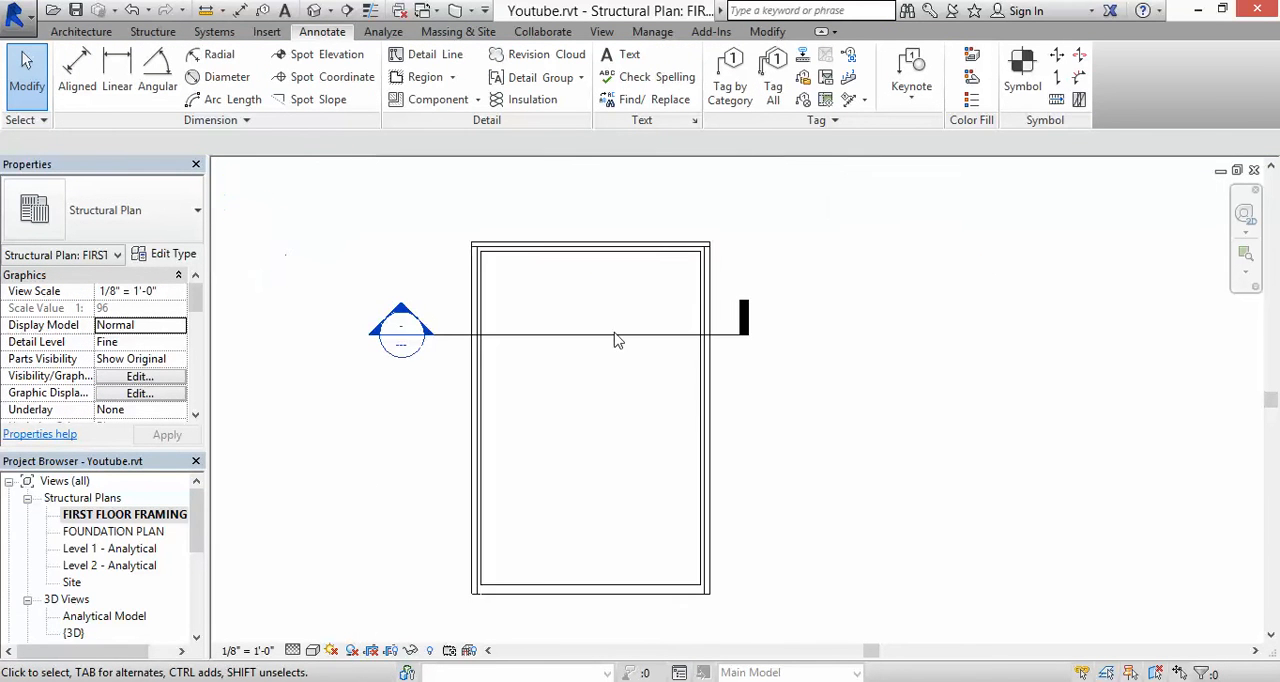
click(613, 245)
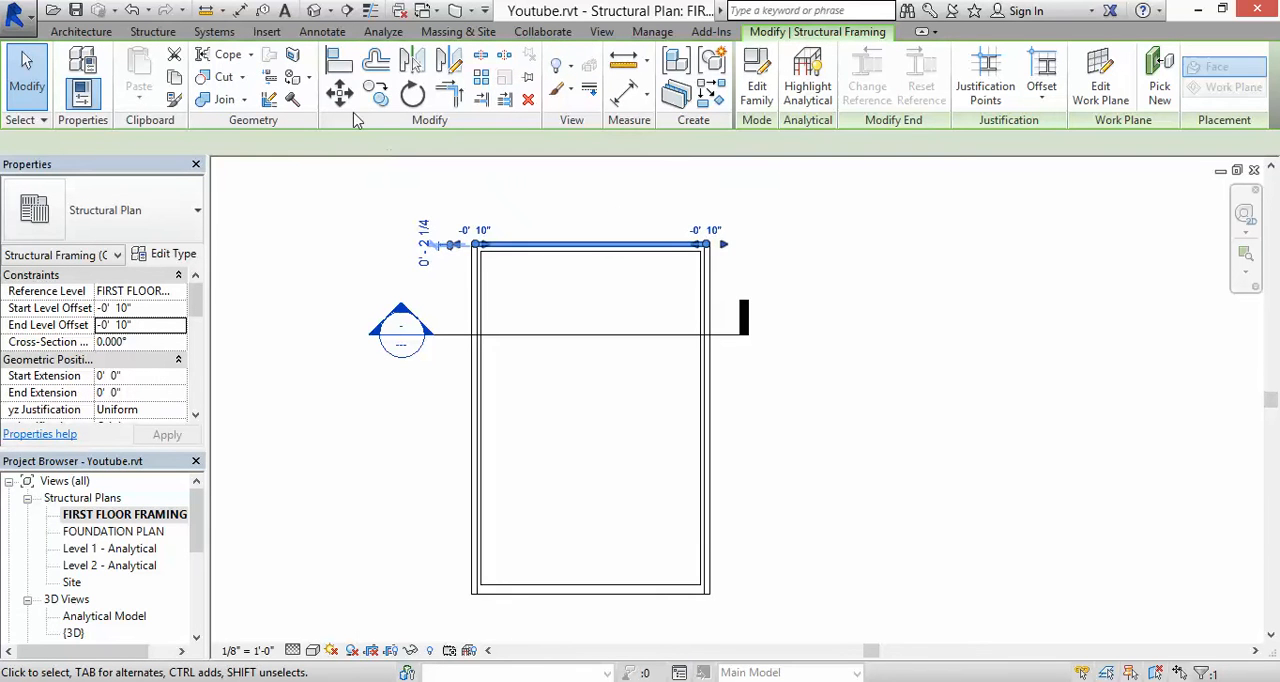
key(m)
key(v)
scroll(600, 252, up, 6)
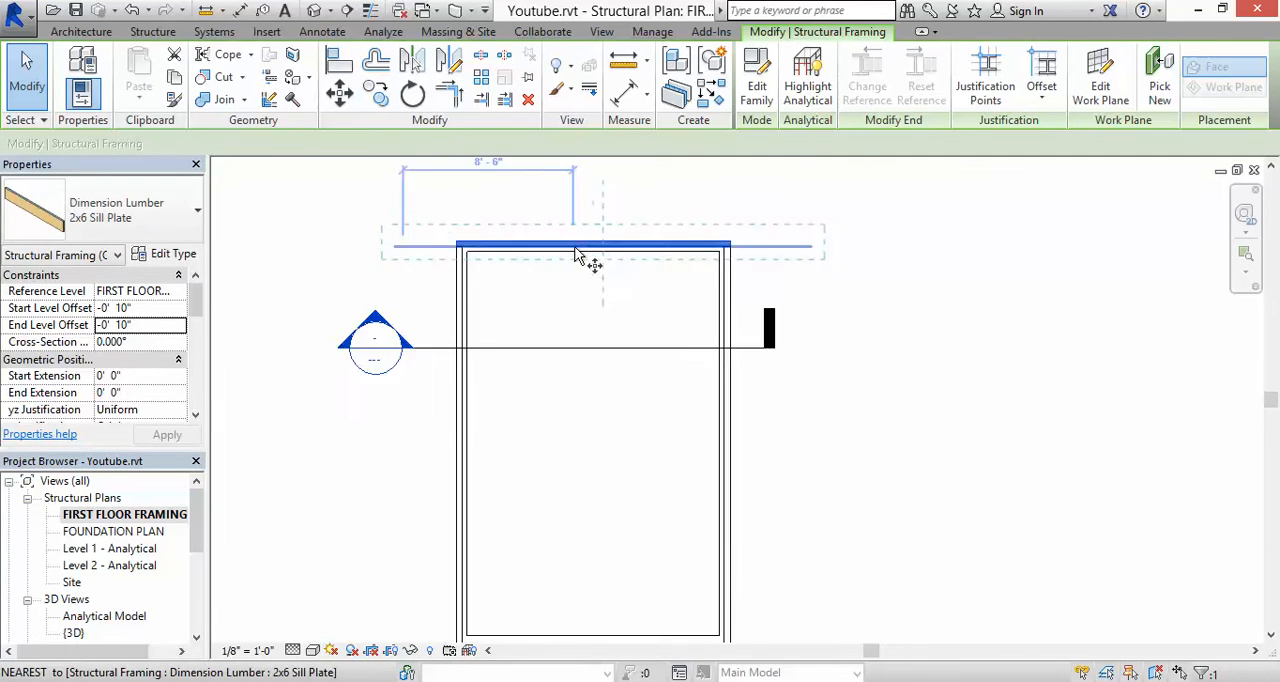
scroll(604, 252, up, 4)
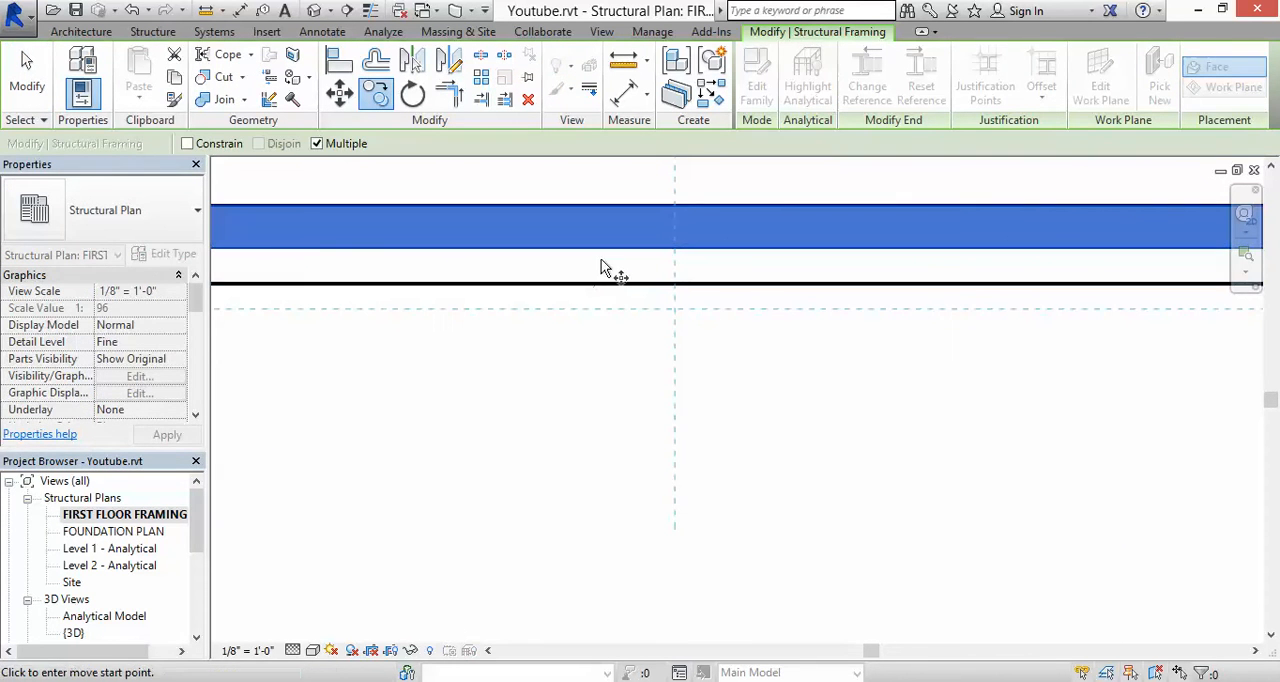
click(601, 236)
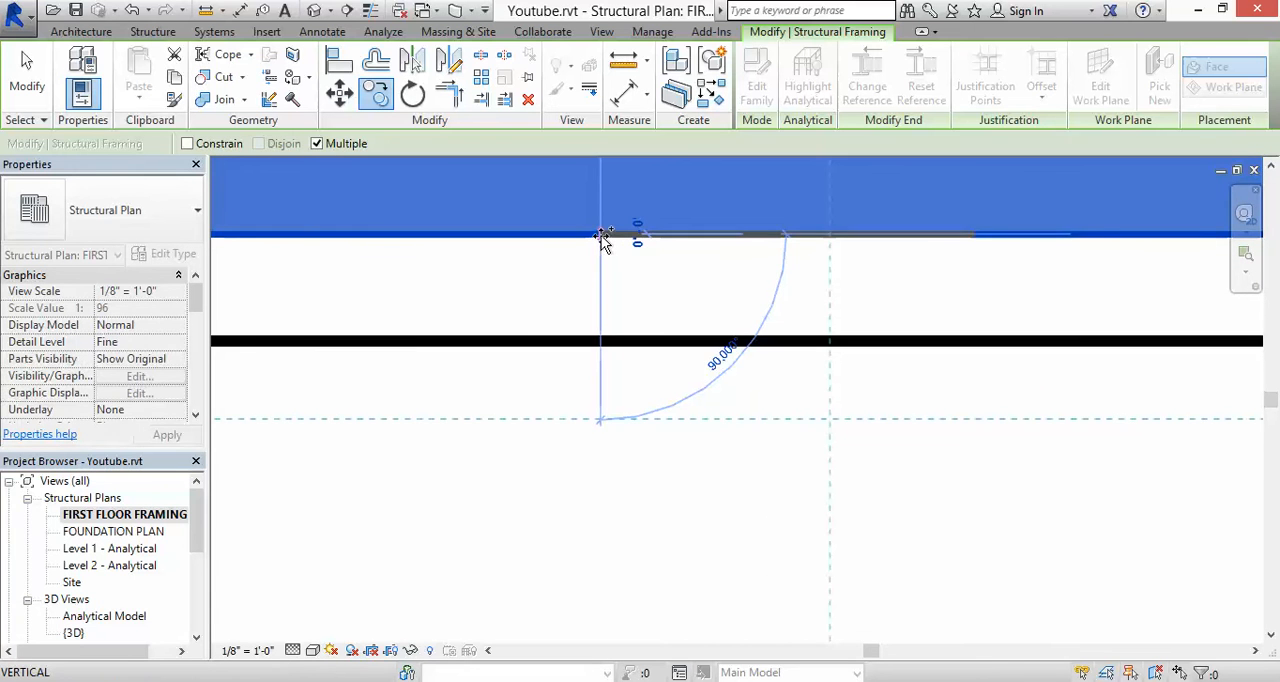
scroll(603, 240, down, 5)
scroll(603, 240, down, 3)
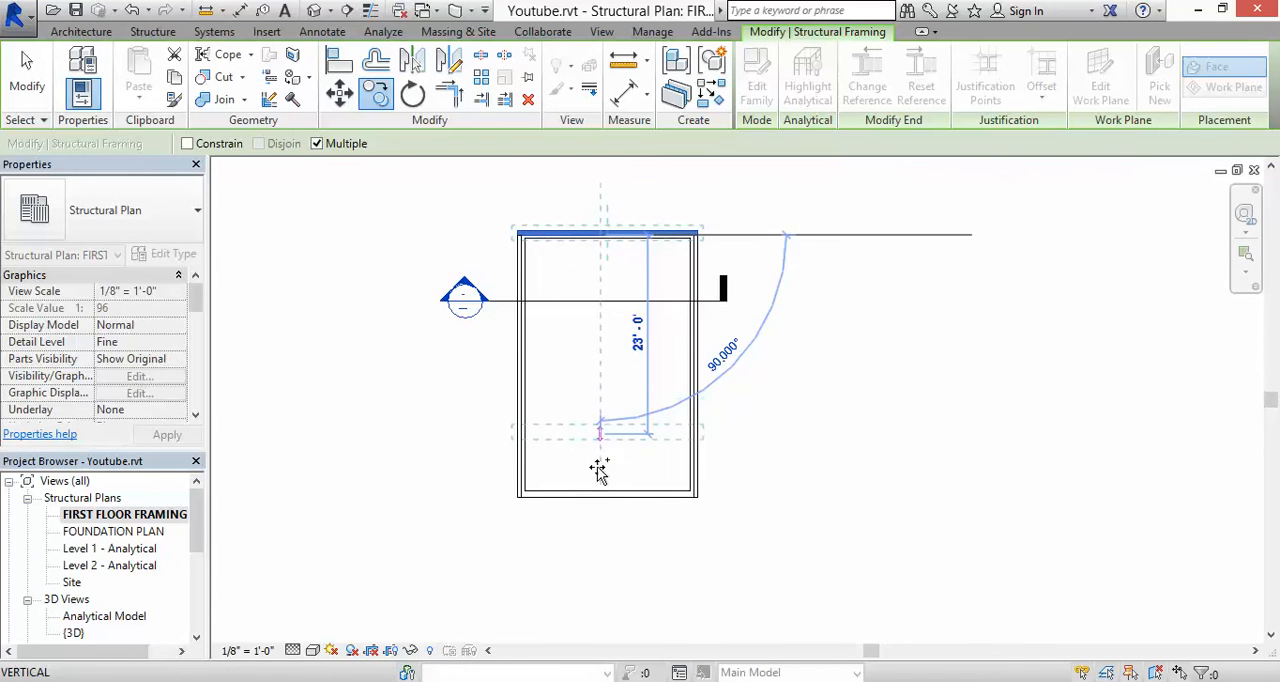
scroll(600, 493, up, 5)
scroll(605, 494, up, 2)
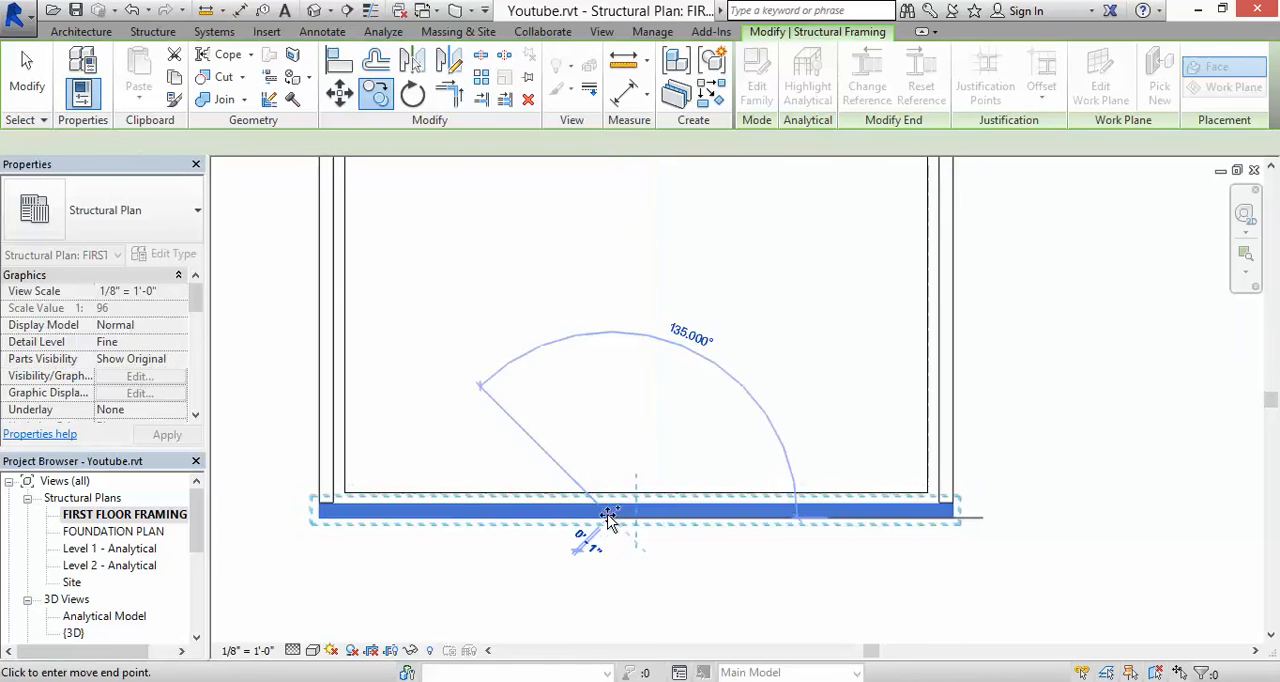
key(Escape)
key(Escape)
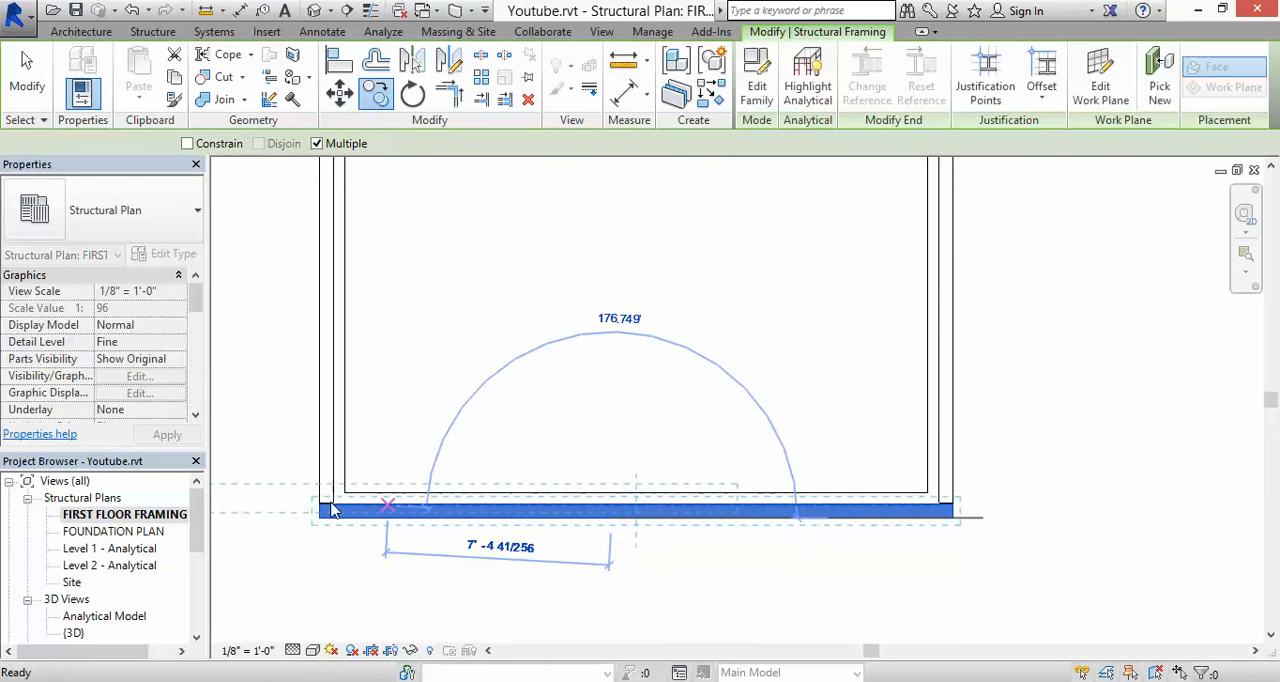
Step: Extend the left sill plate's lower end to butt against the lower sill plate's inner edge
scroll(333, 501, up, 3)
scroll(334, 503, up, 3)
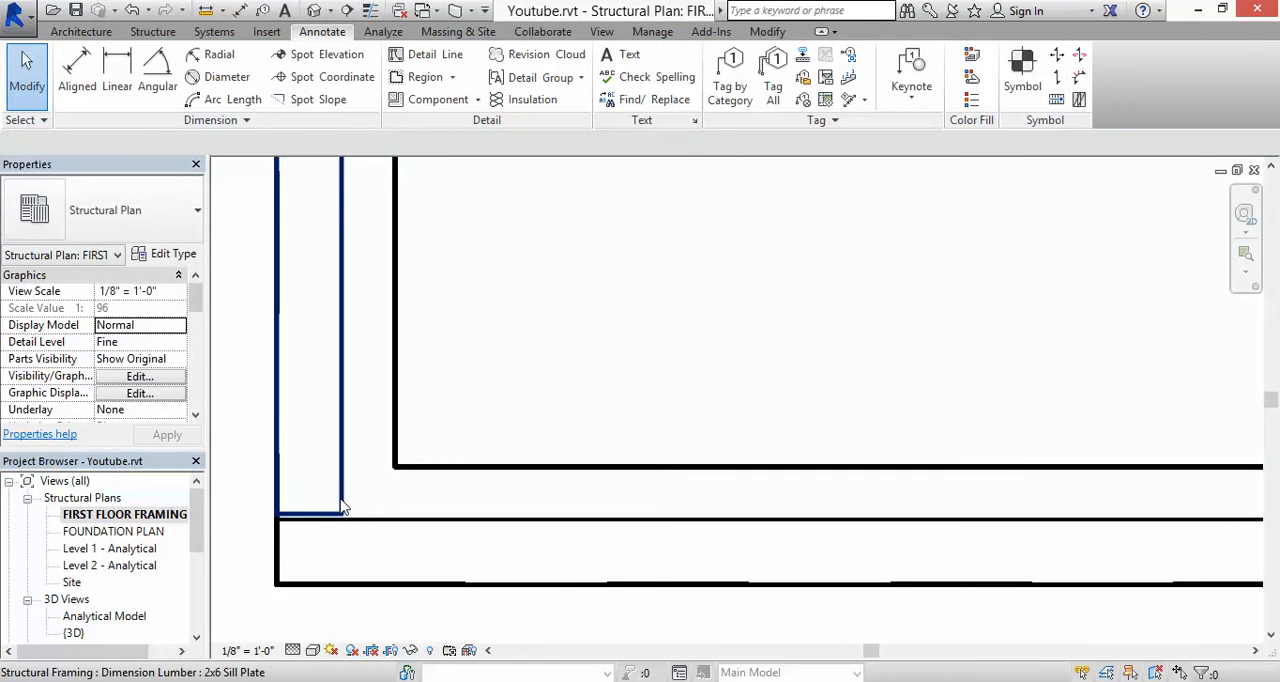
click(320, 522)
scroll(310, 523, up, 2)
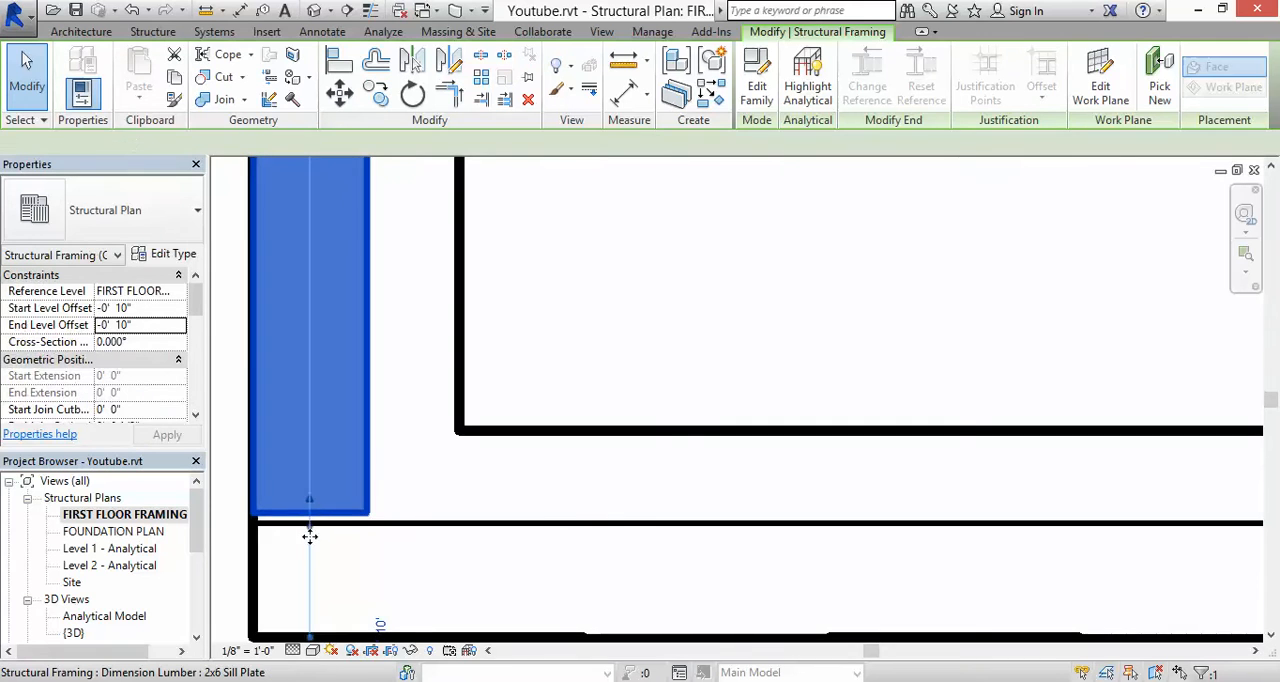
scroll(309, 517, up, 3)
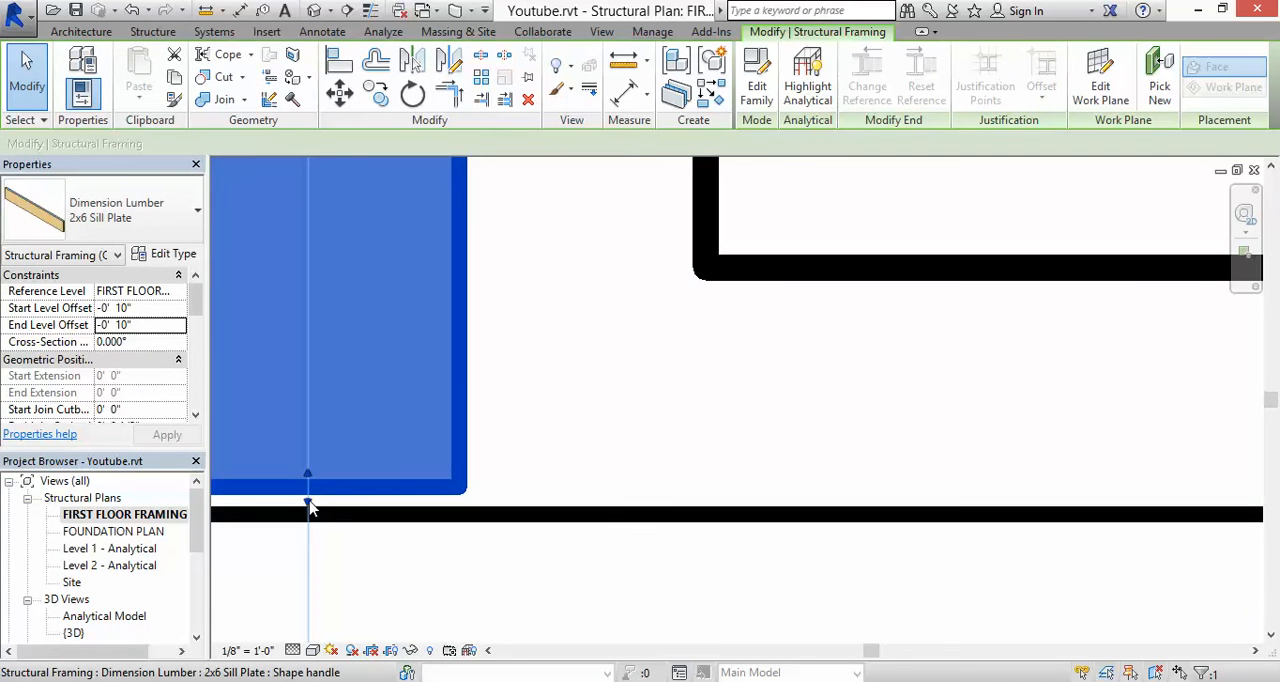
drag(308, 508, 307, 514)
scroll(342, 425, down, 4)
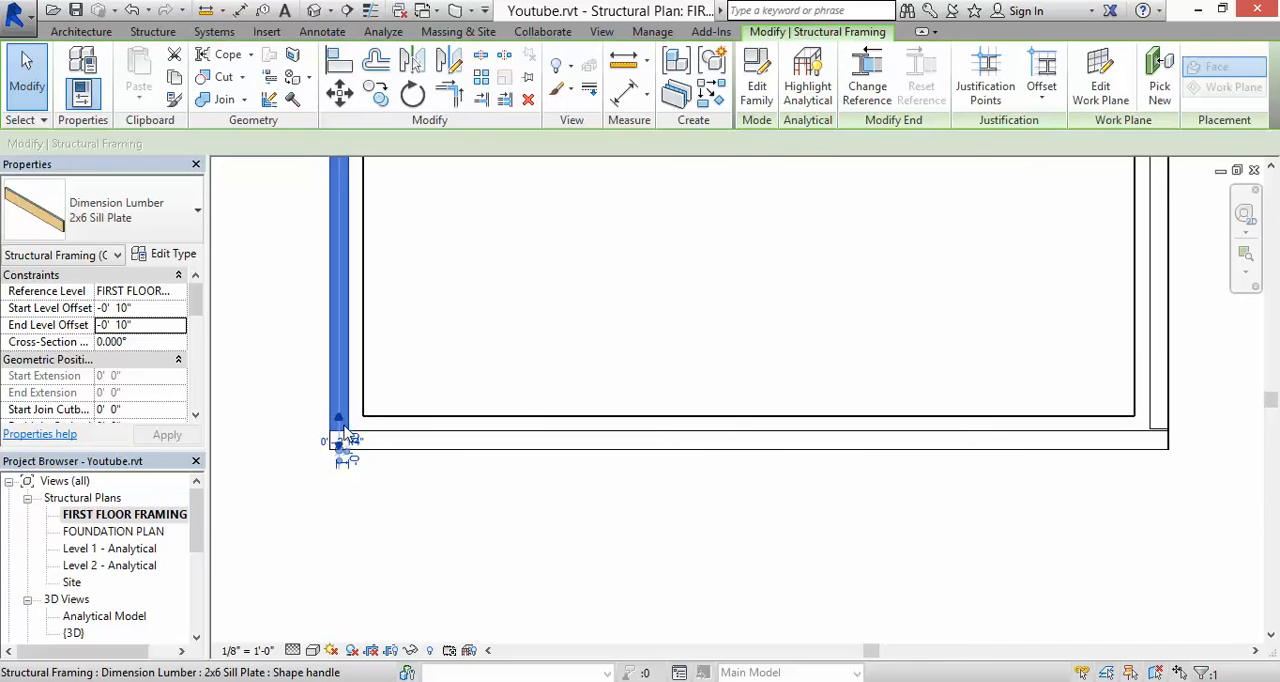
click(1222, 351)
Step: Extend the right sill plate's lower end to meet the lower sill plate's inner edge
scroll(1163, 425, up, 4)
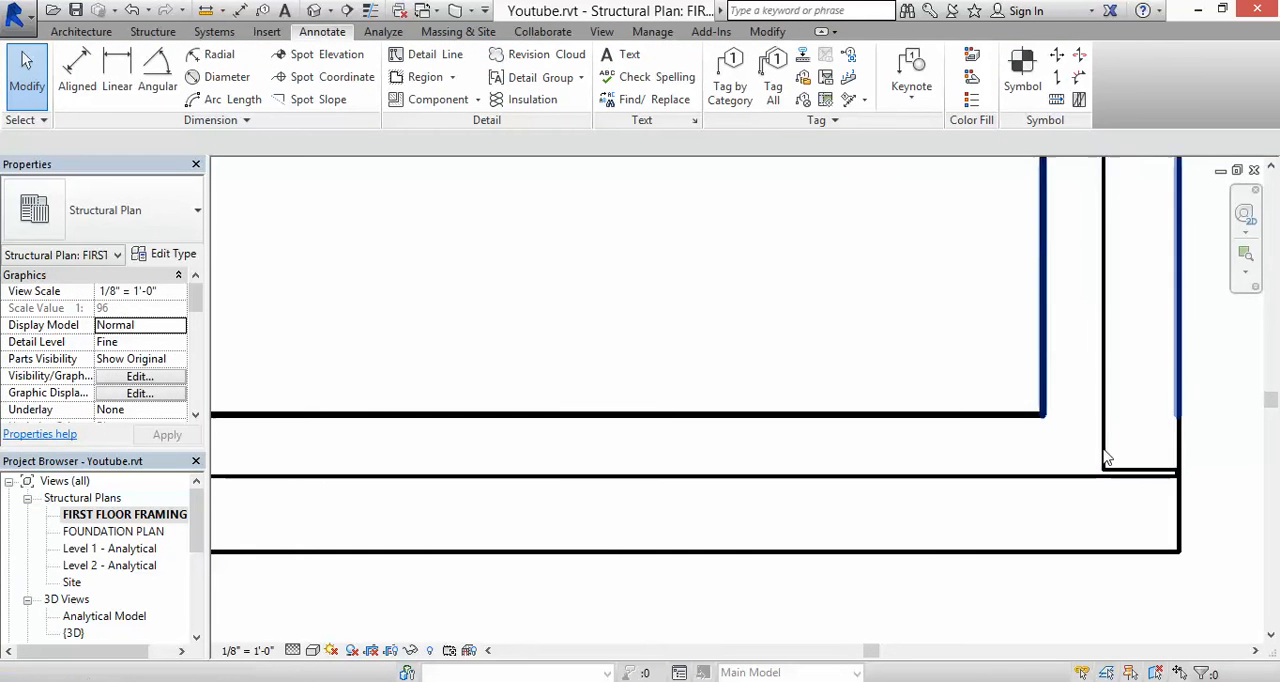
click(1156, 486)
scroll(1145, 484, up, 3)
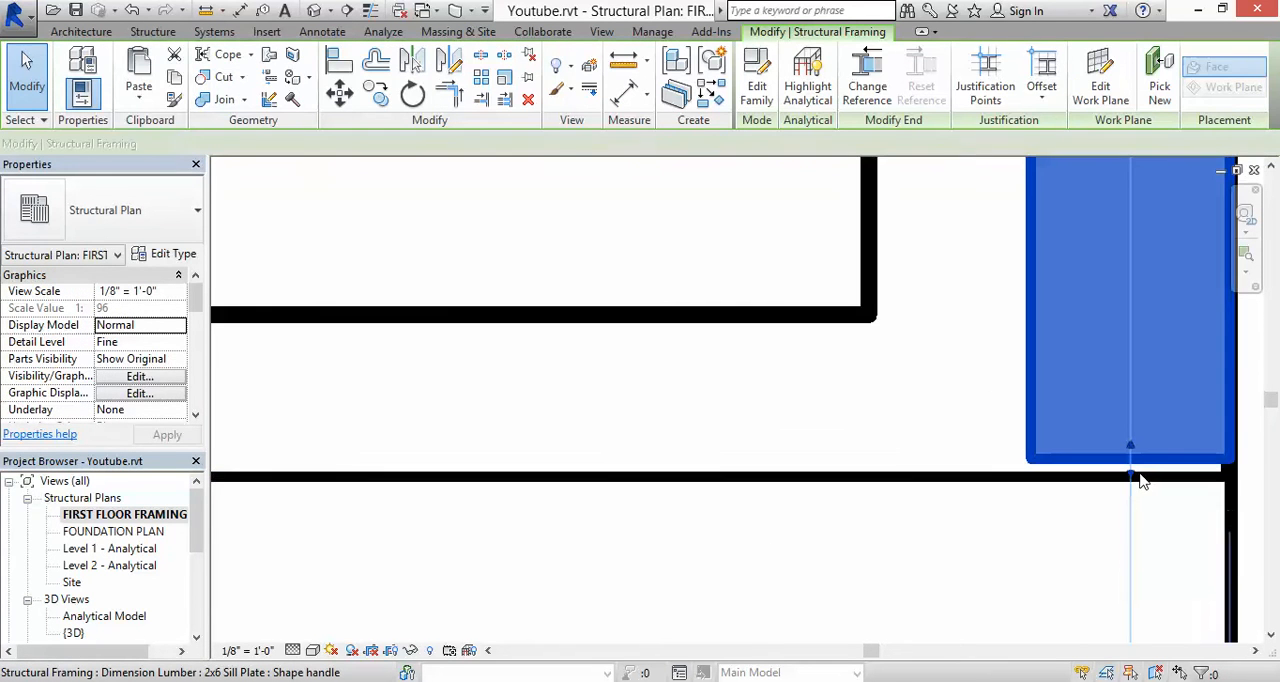
drag(1133, 480, 1131, 474)
click(1096, 381)
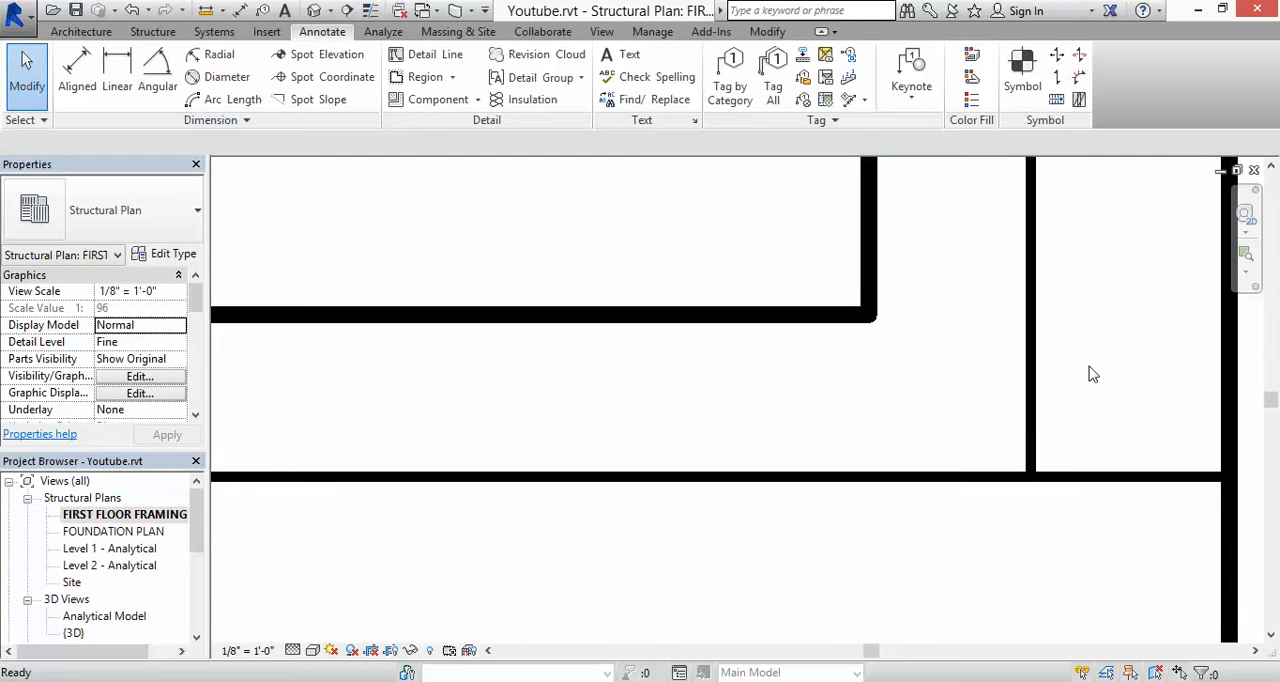
Step: Examine how the sill plates sit on the foundation walls in Section 1 and return to the FIRST FLOOR FRAMING PLAN
scroll(1088, 366, down, 5)
scroll(1084, 358, down, 2)
scroll(863, 303, down, 2)
middle_drag(866, 311, 842, 605)
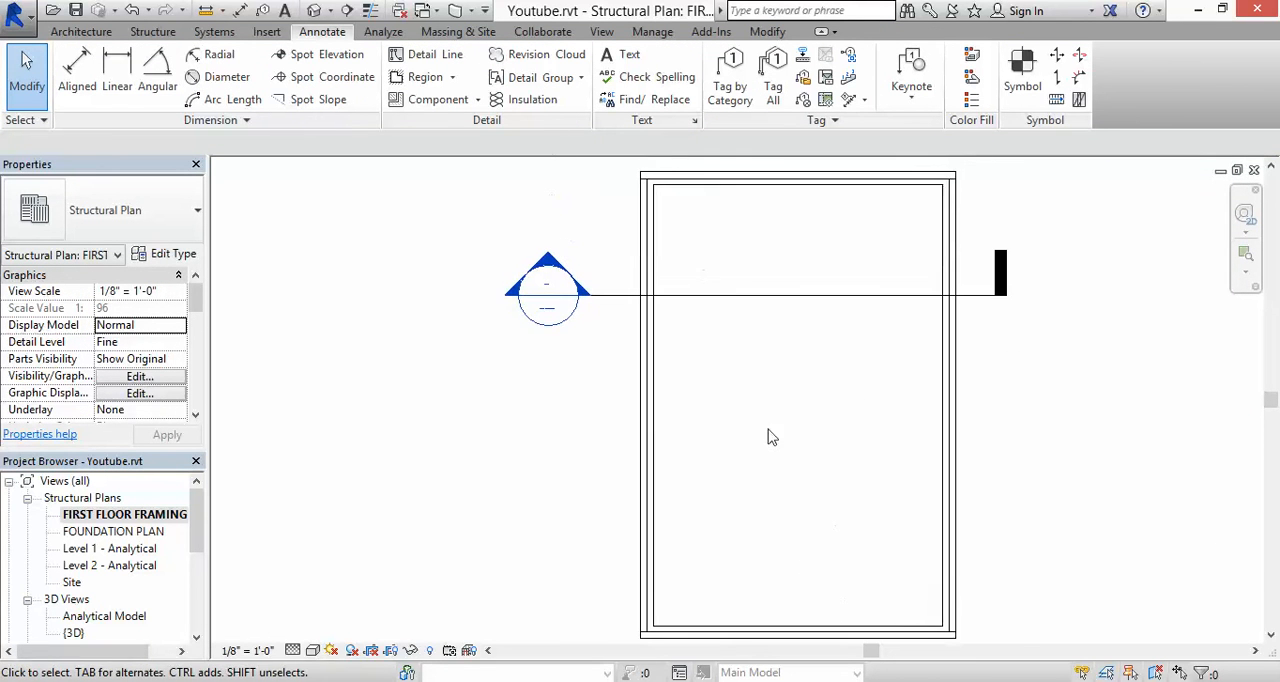
double_click(548, 265)
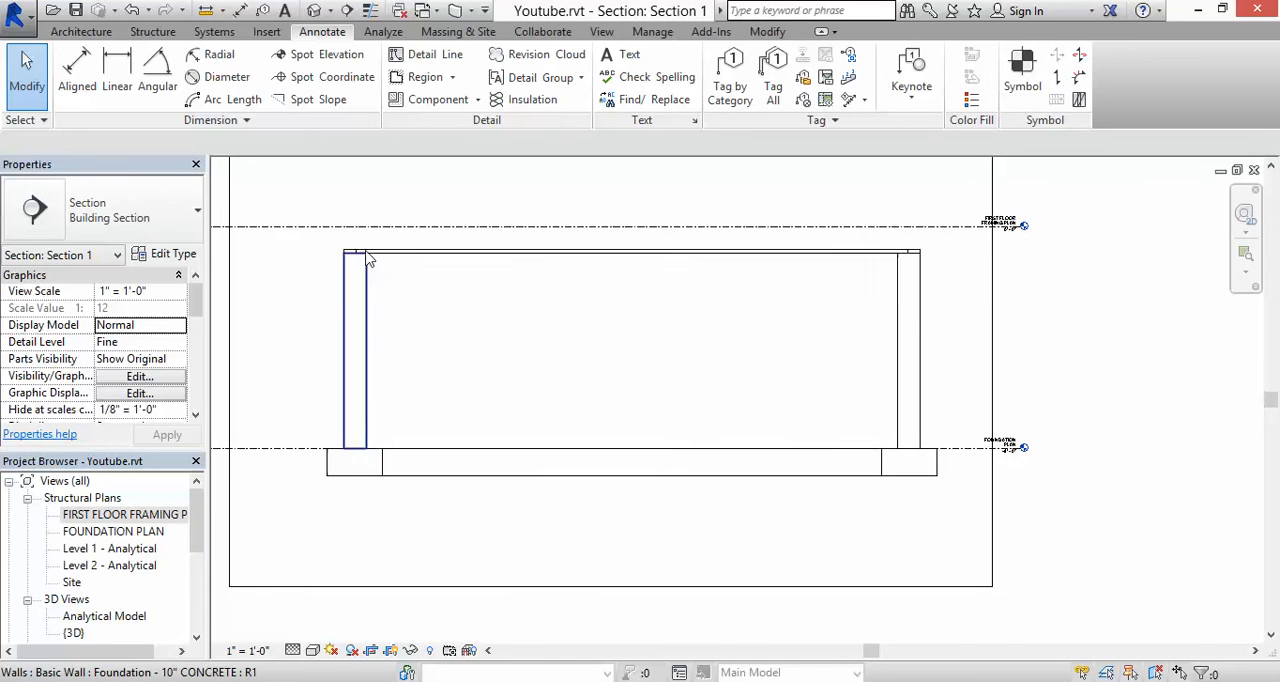
scroll(372, 268, up, 2)
scroll(375, 242, up, 2)
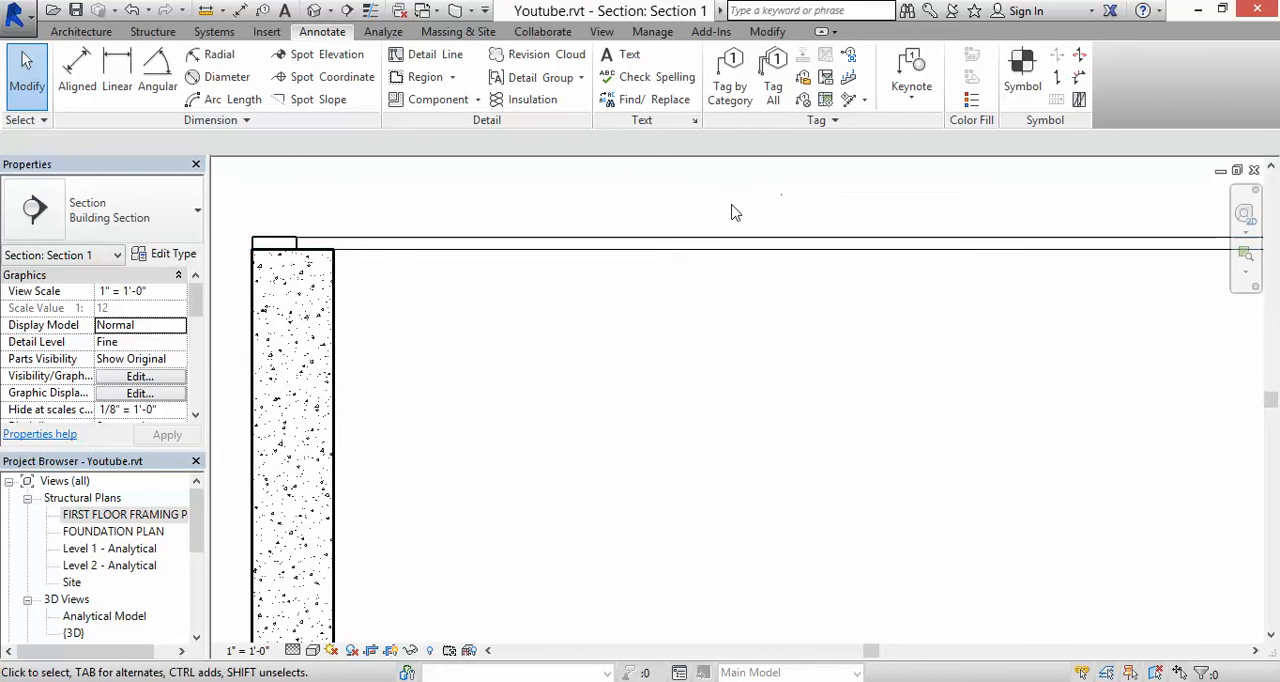
scroll(518, 240, down, 5)
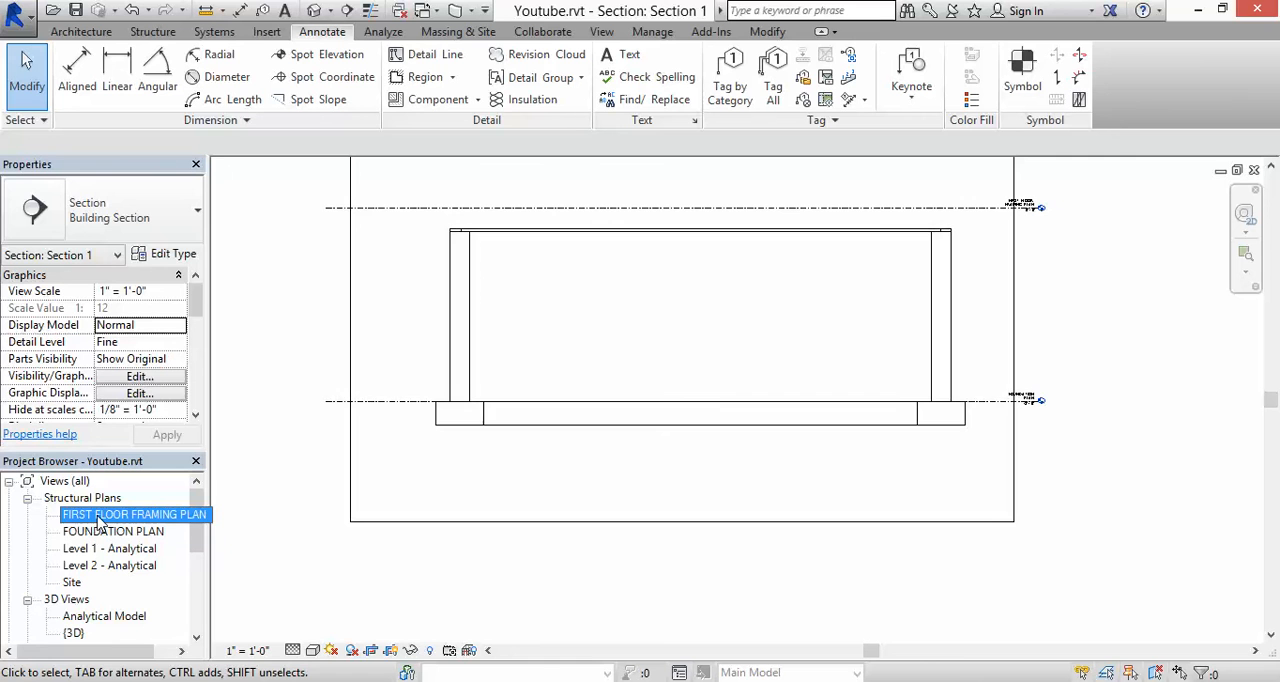
double_click(98, 516)
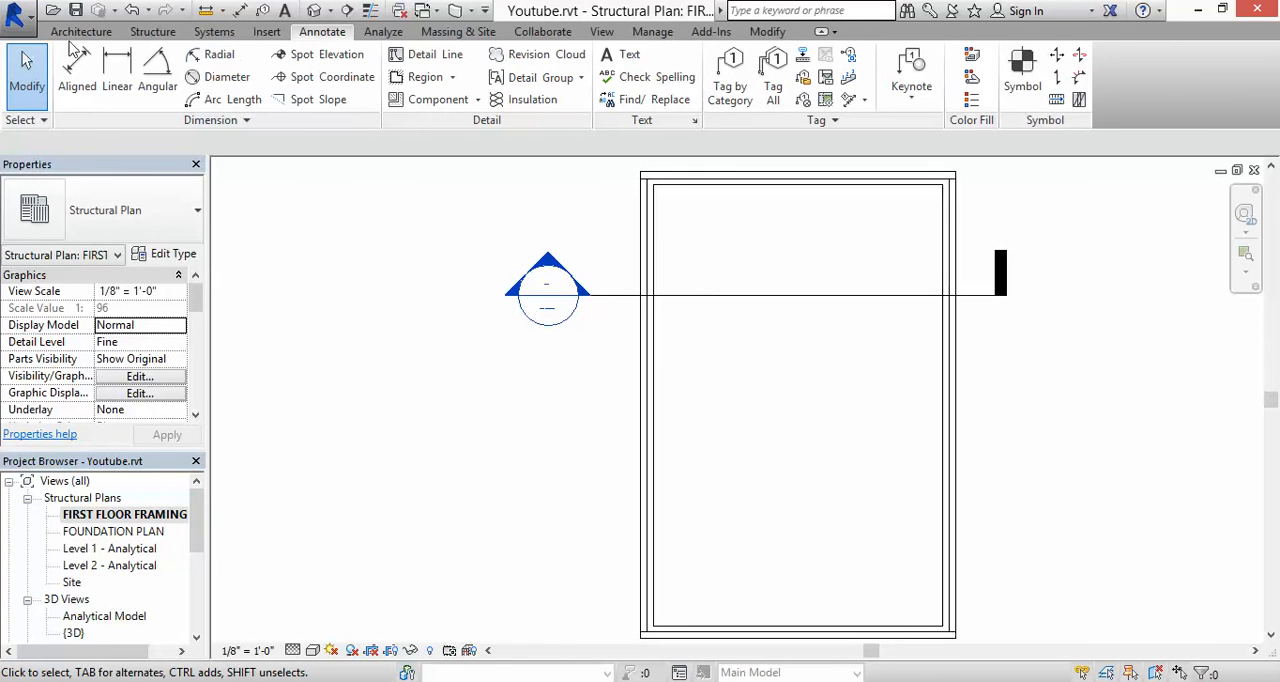
Step: Start placing a structural beam, declining to save the project and leaving the reminder intervals unchanged
click(145, 32)
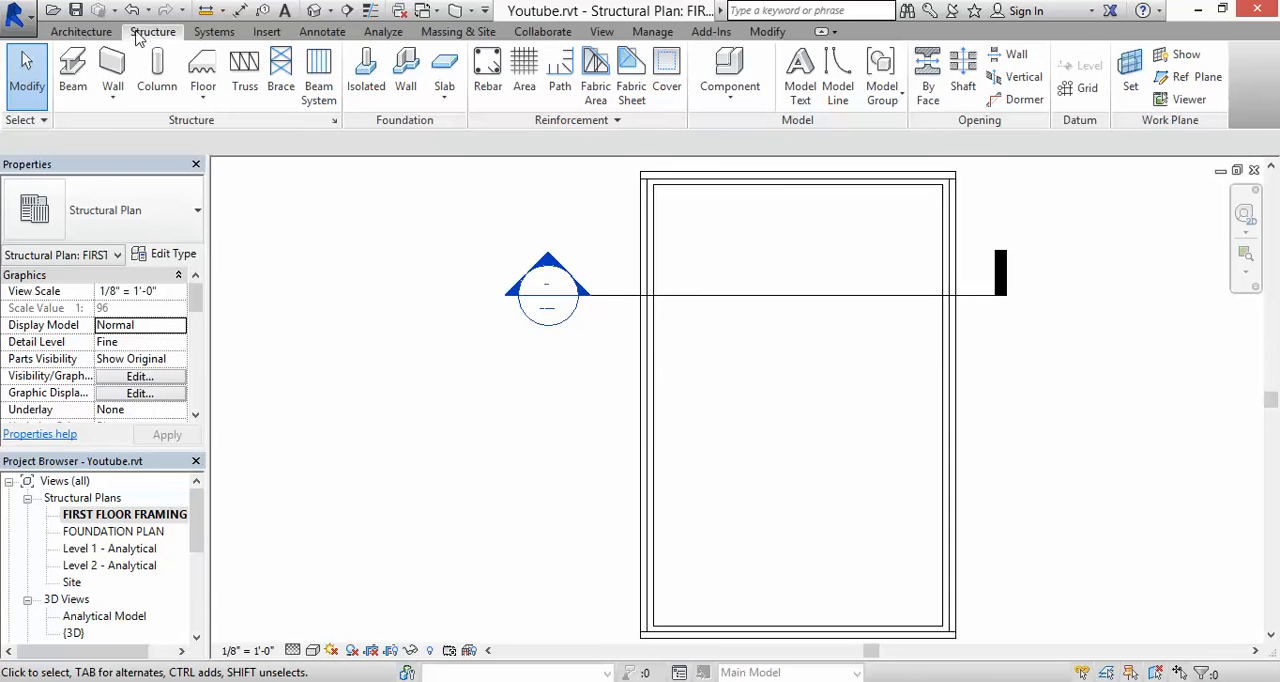
click(79, 58)
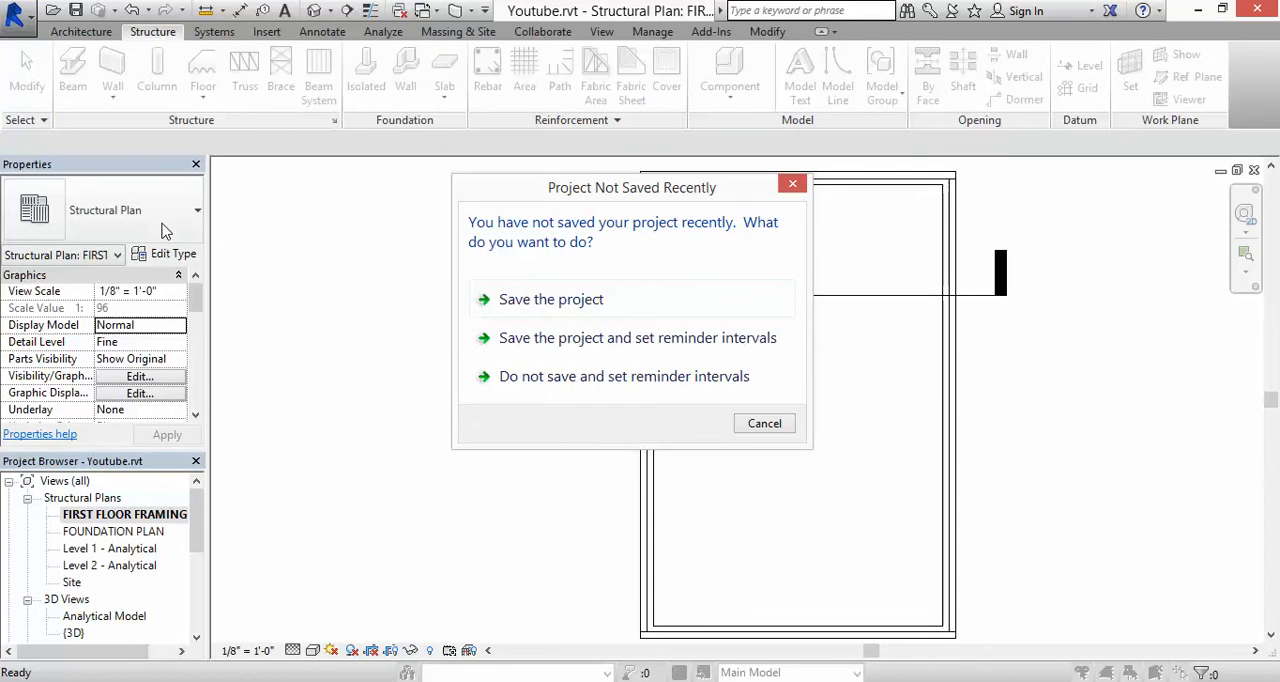
click(537, 377)
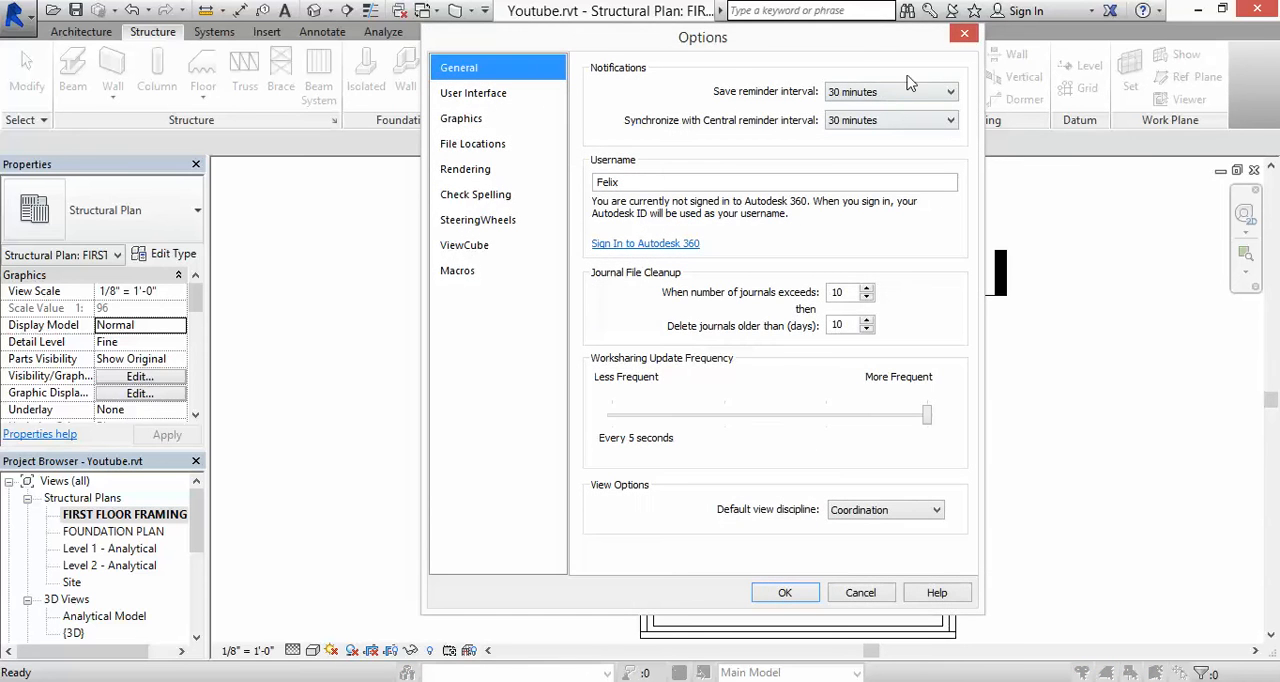
click(964, 36)
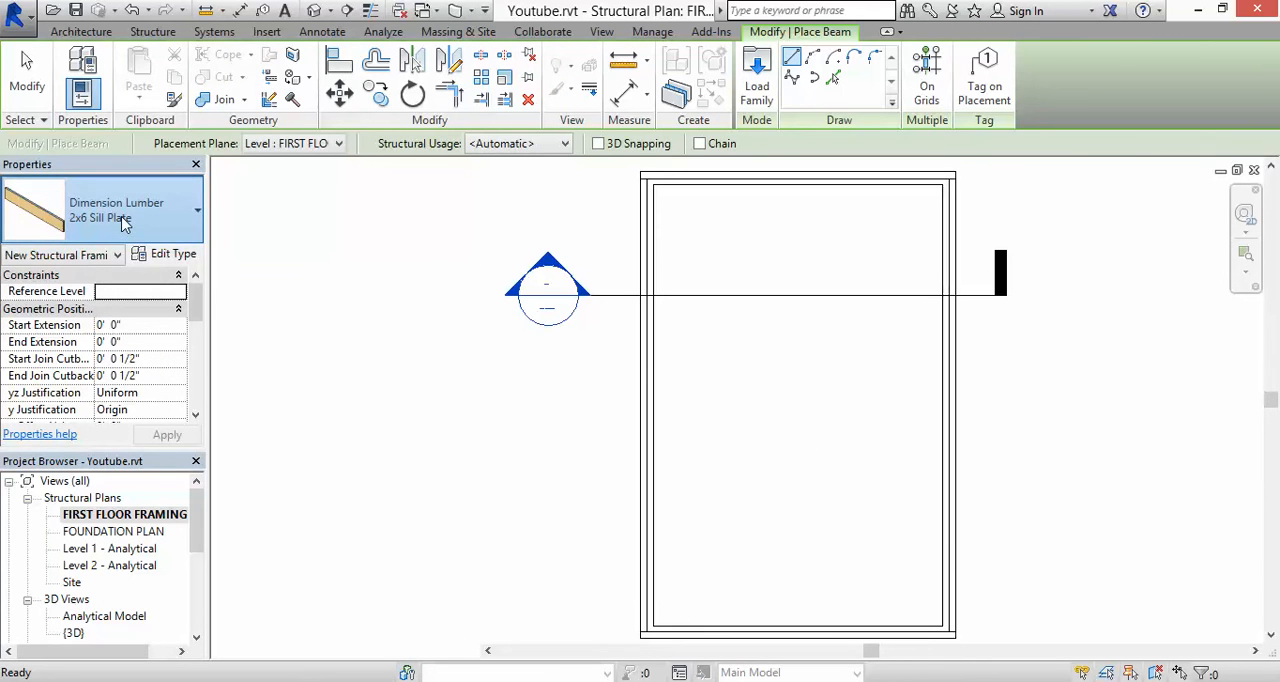
Step: Set the beam type for placement to Dimension Lumber 2x10
click(124, 224)
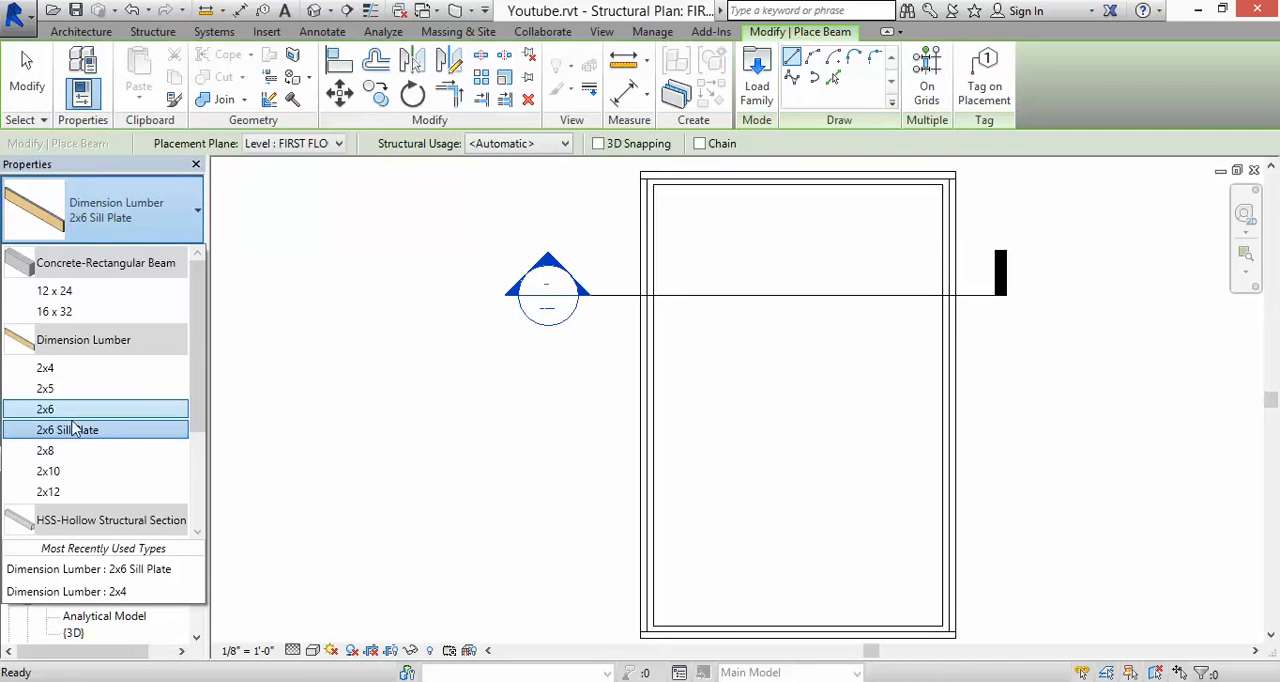
click(60, 468)
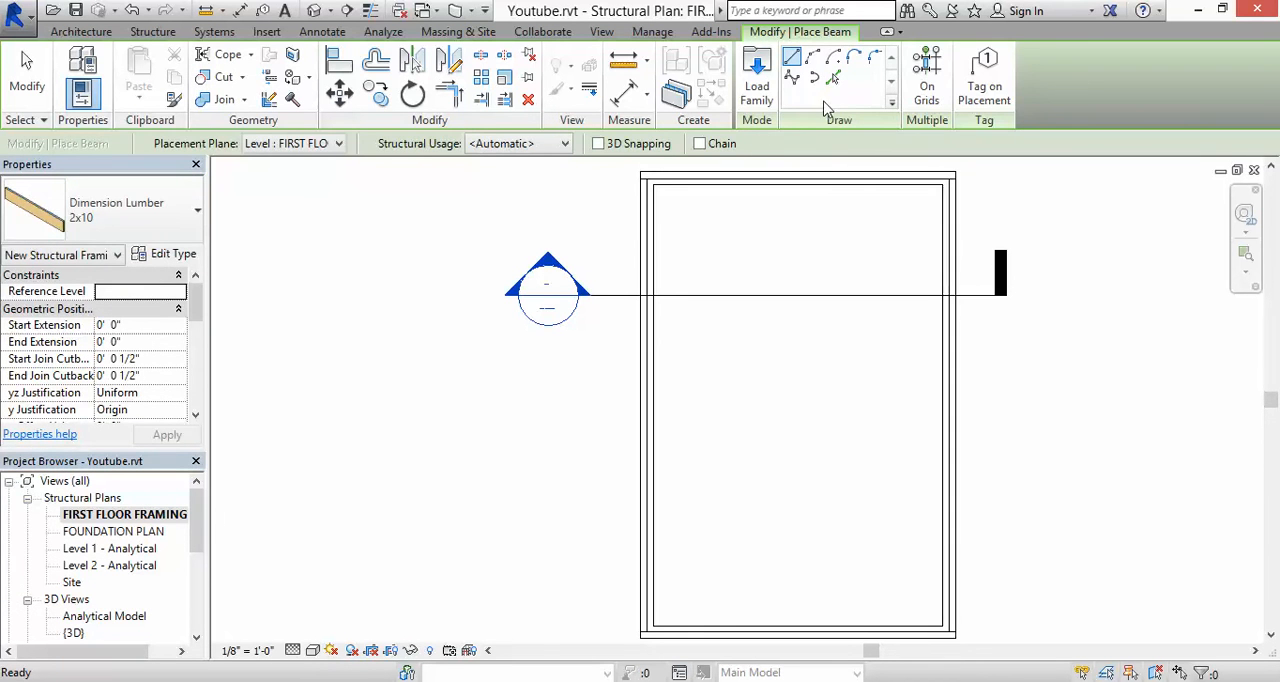
scroll(825, 108, up, 2)
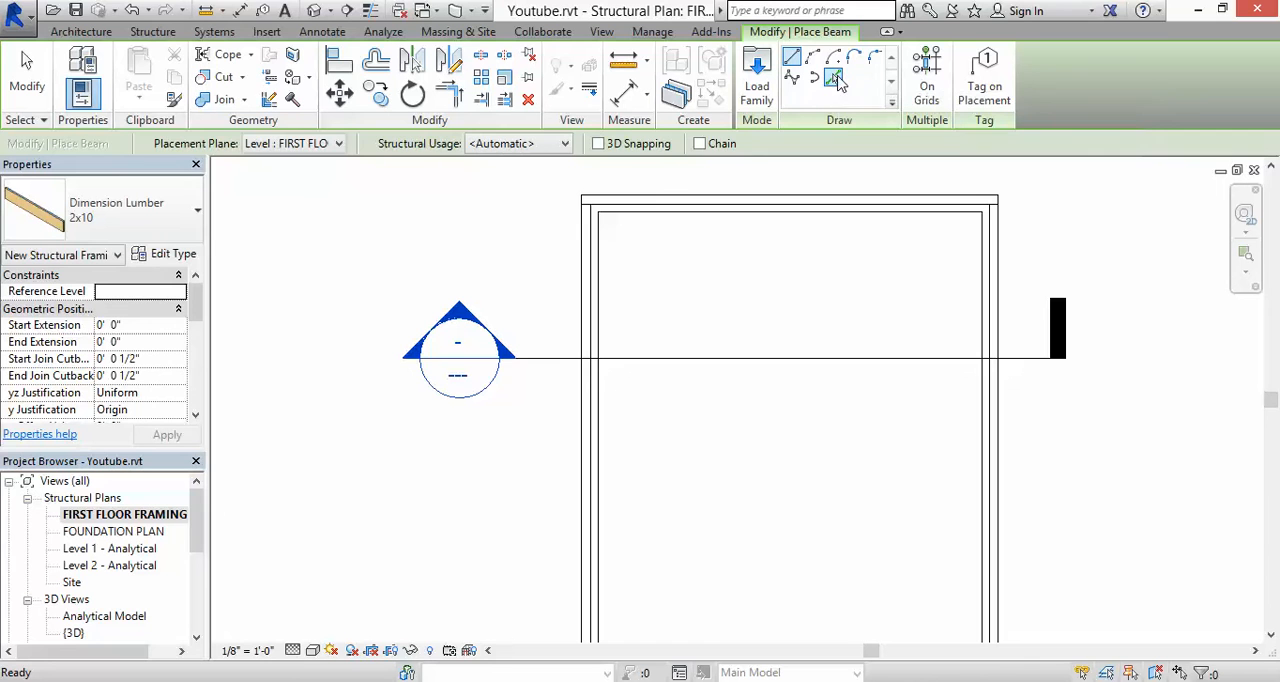
Step: Place a 2x10 beam along the left sill plate's outer edge by picking that edge
click(835, 80)
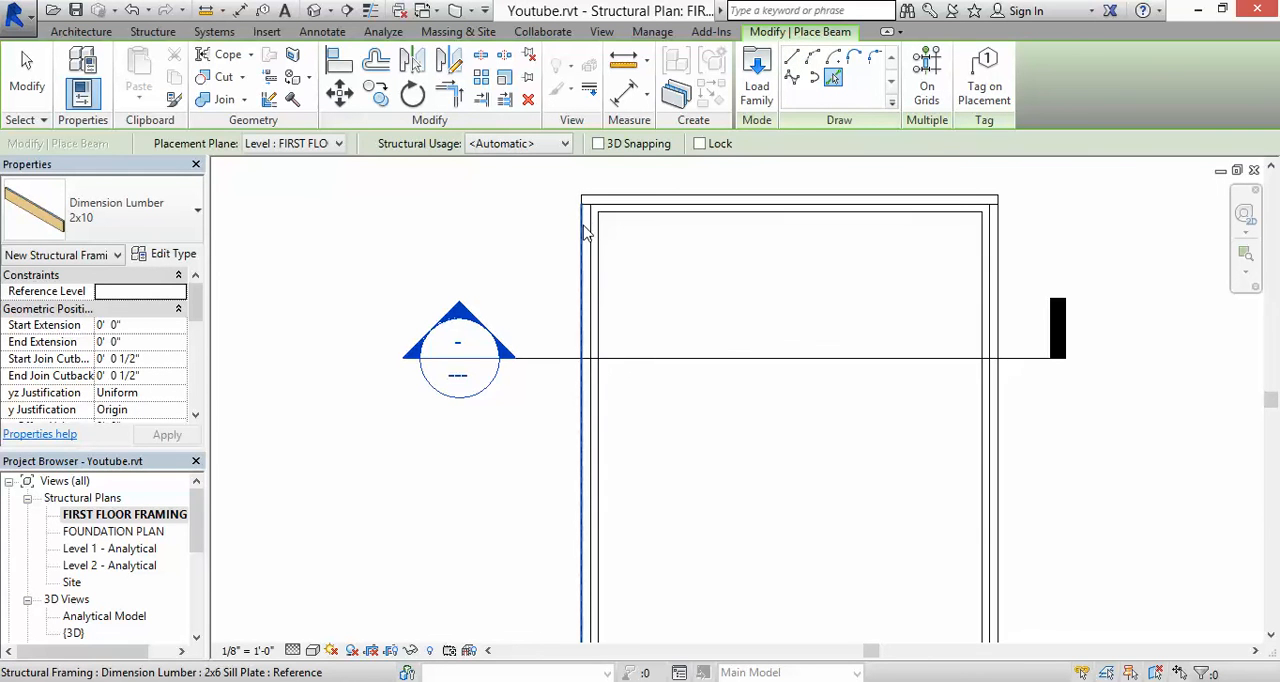
key(Escape)
key(Escape)
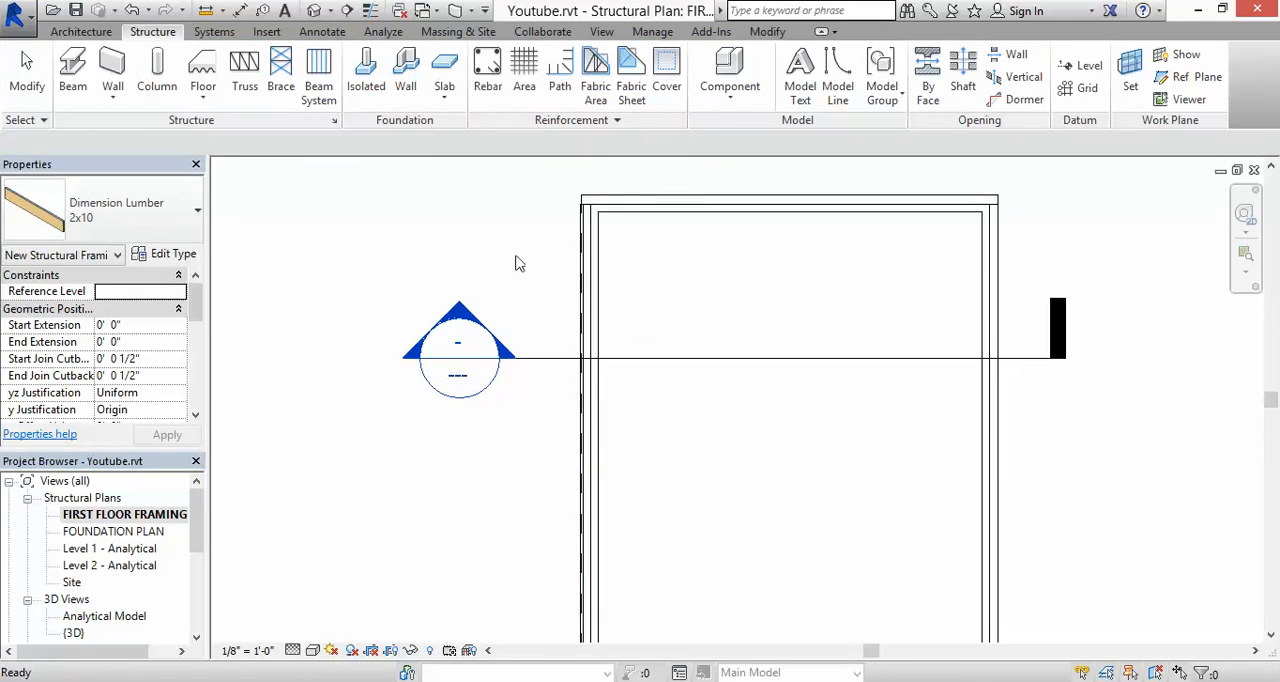
Step: Open Section 1 and measure the gap between the 2x10 beam's underside and the top of the sill plate
double_click(462, 316)
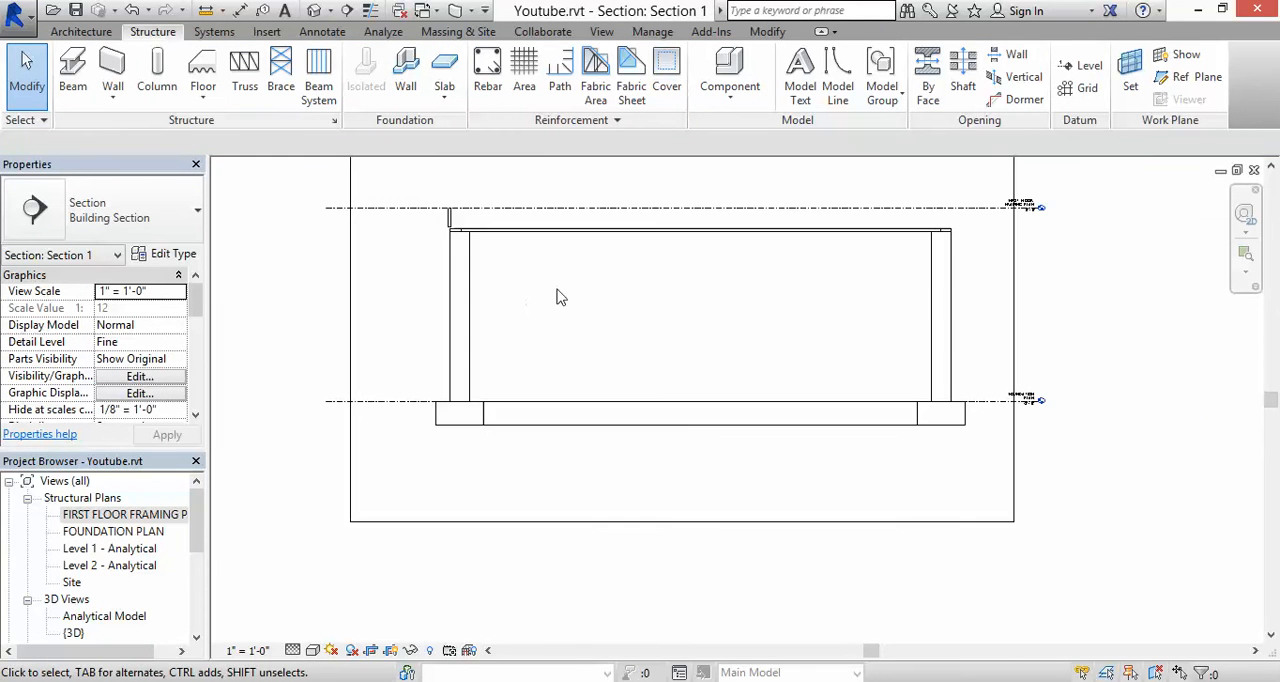
scroll(478, 232, up, 4)
scroll(410, 200, up, 3)
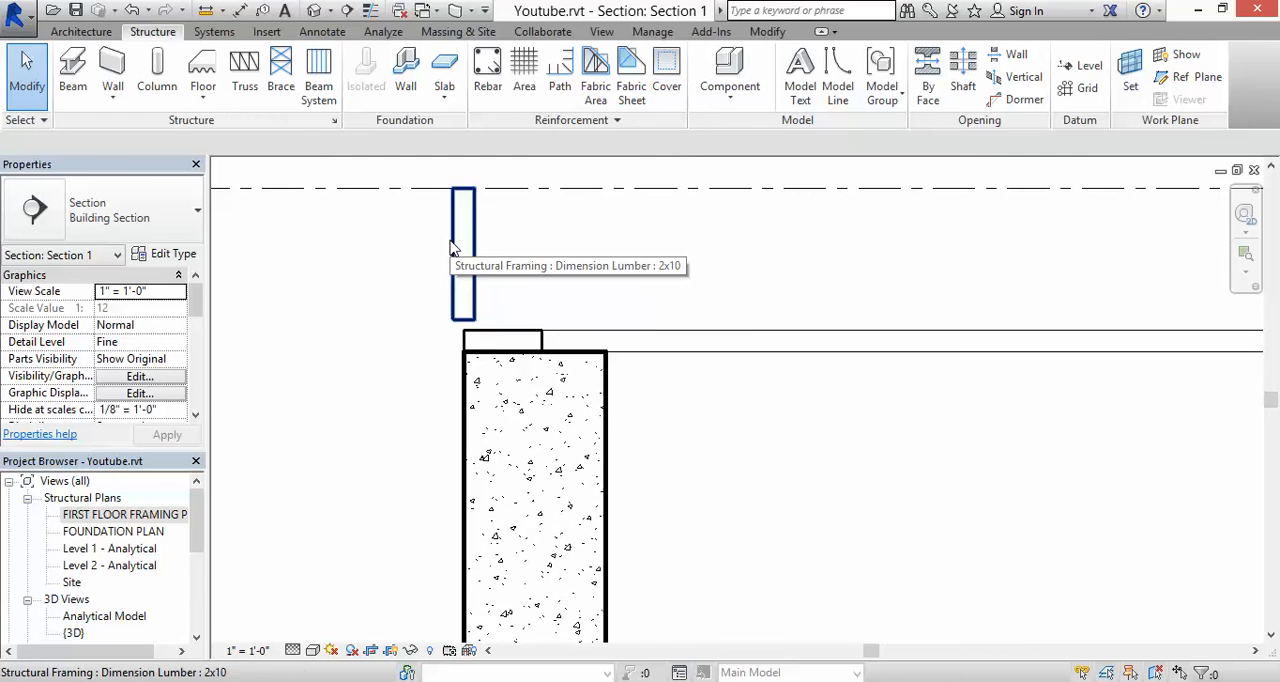
click(322, 33)
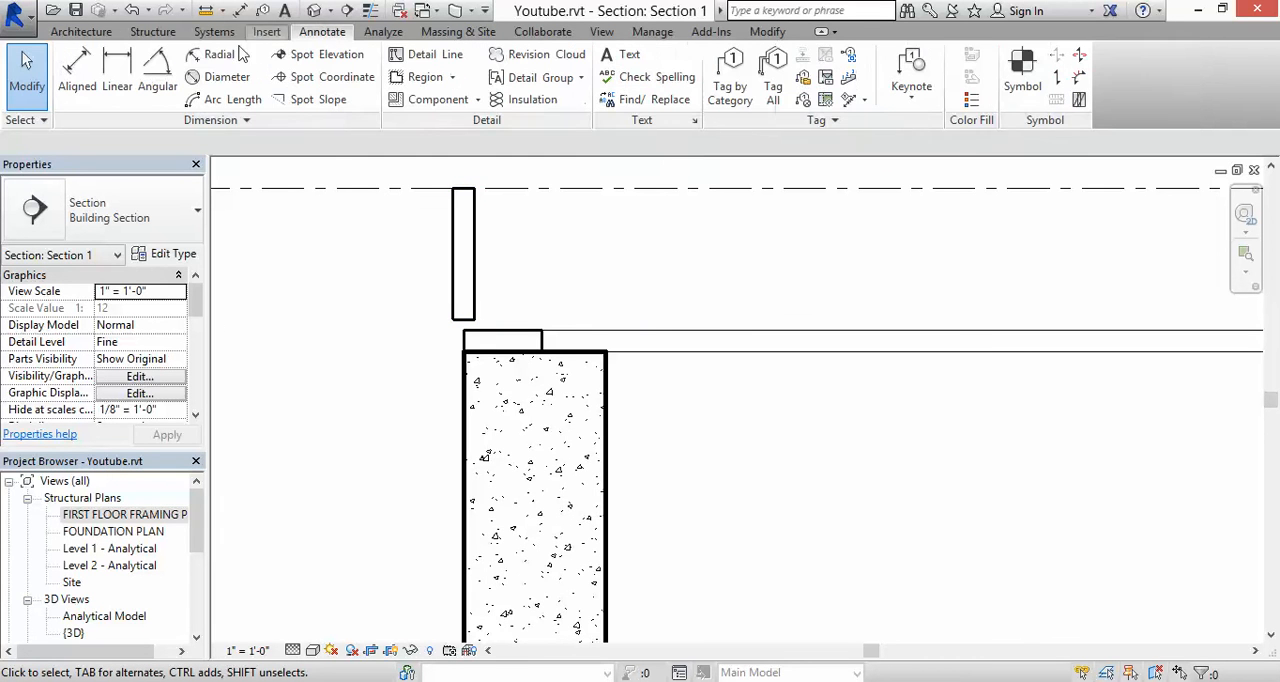
click(77, 72)
click(471, 322)
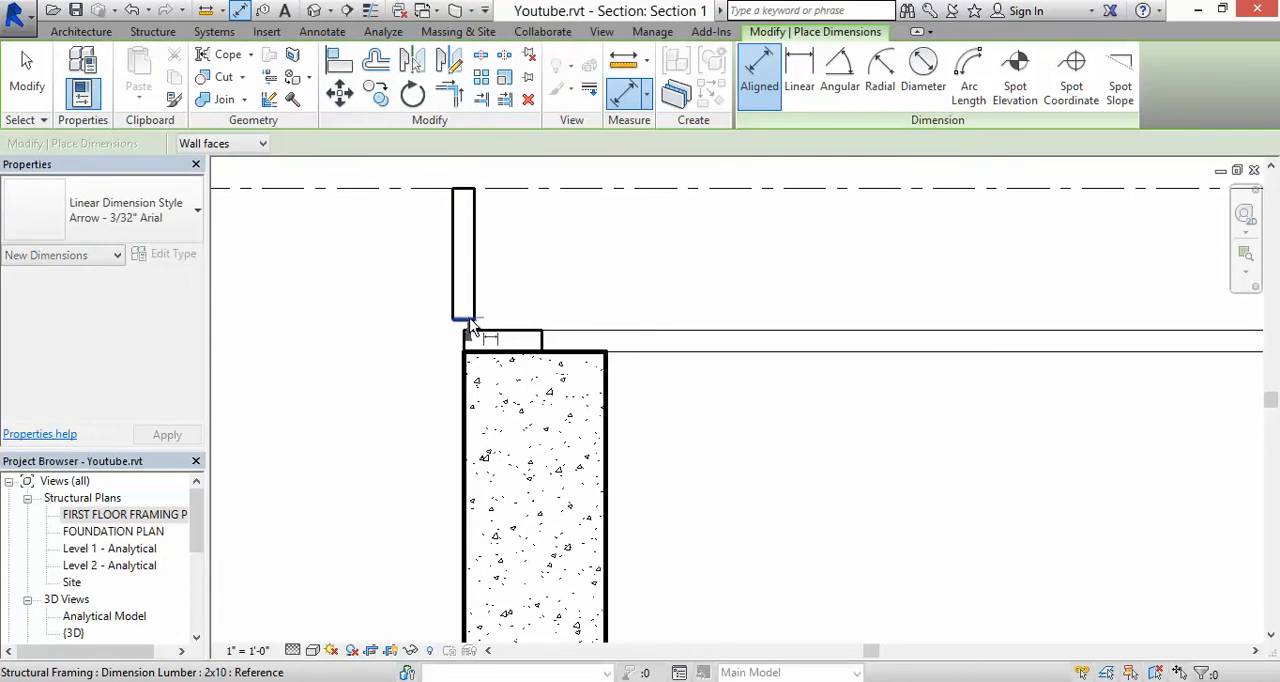
click(488, 333)
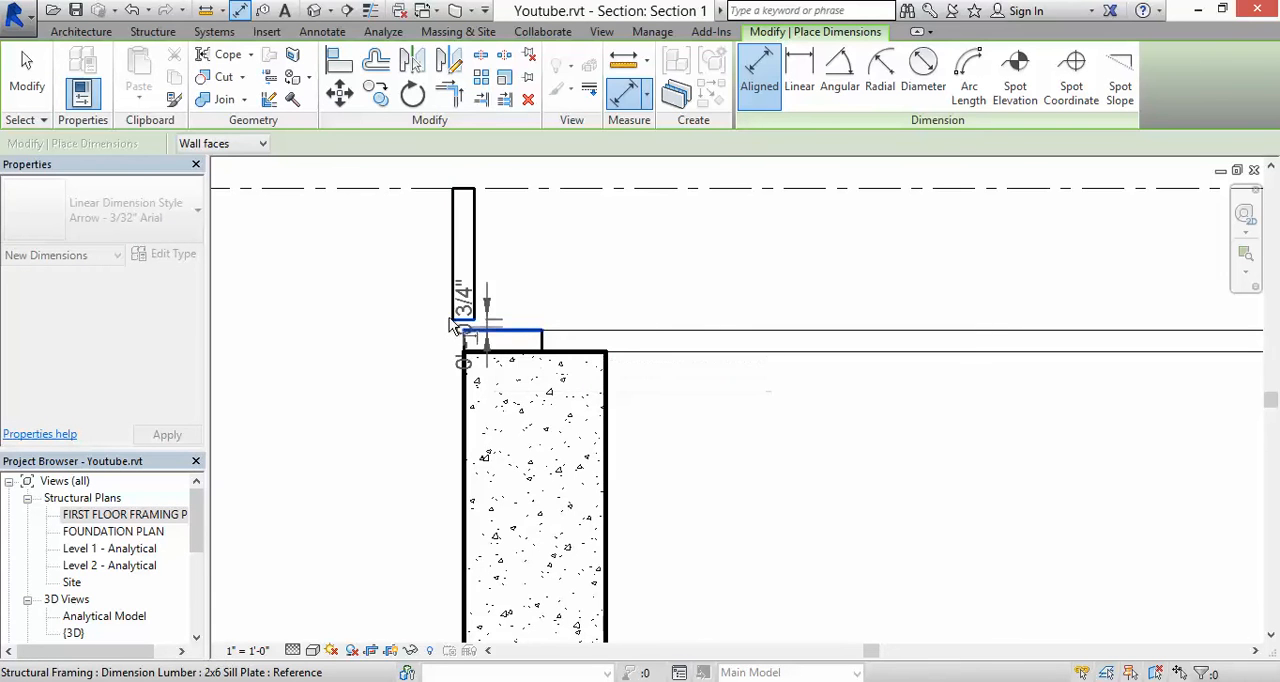
key(Escape)
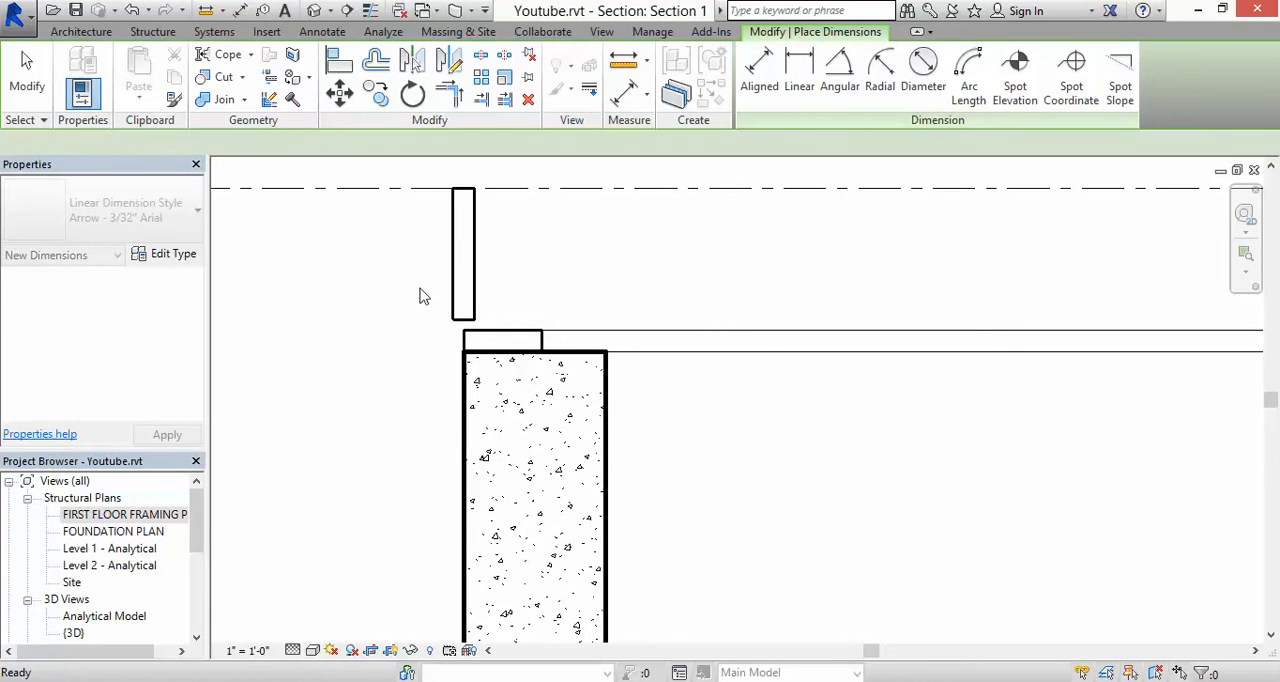
key(Escape)
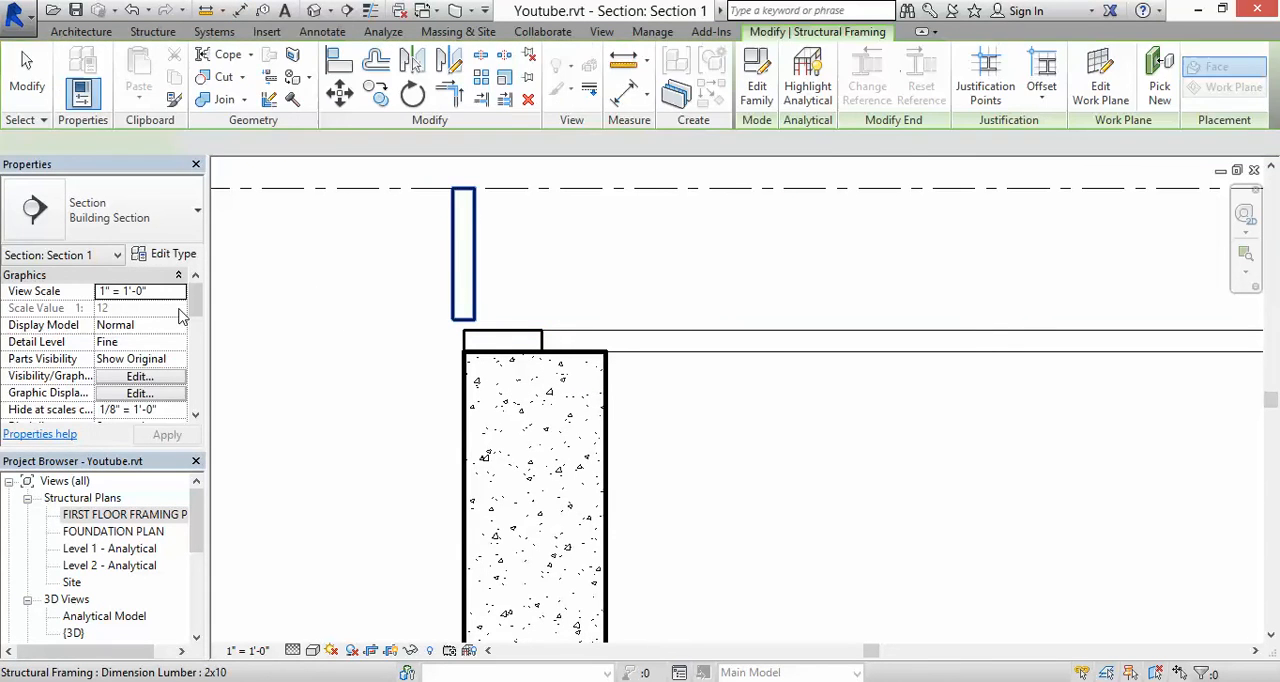
Step: Set both the start and end level offsets of the 2x10 beam to -0.75"
click(135, 325)
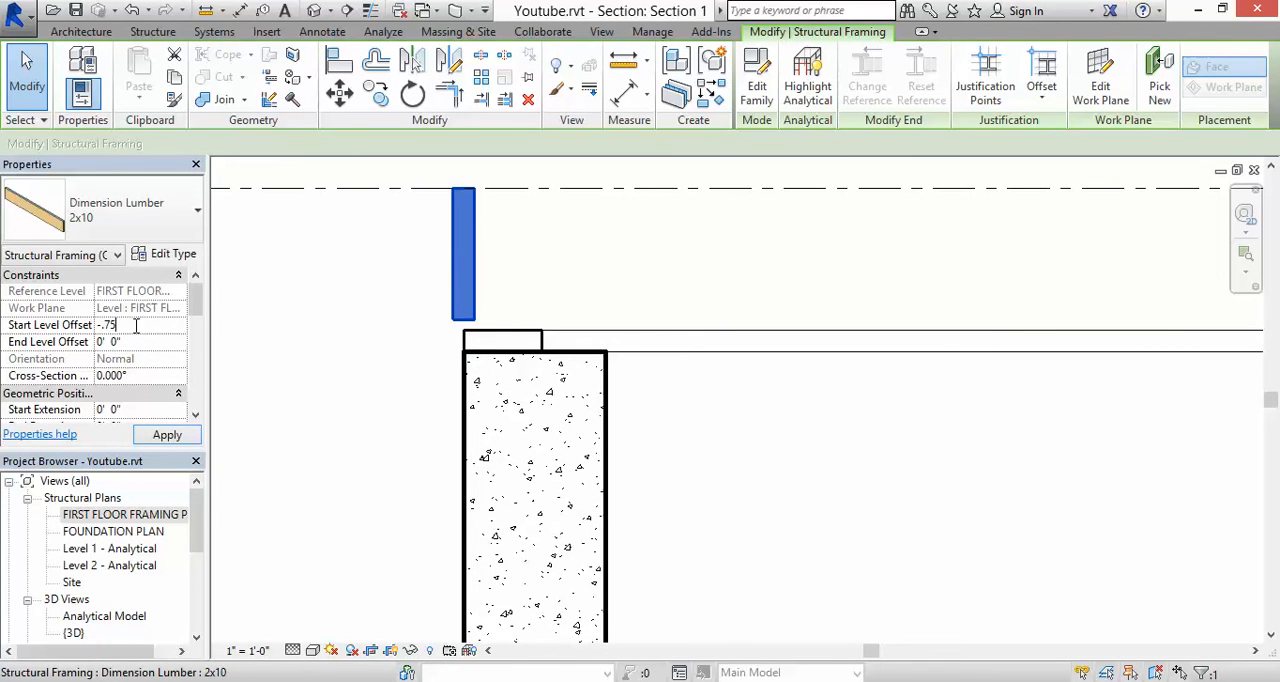
key(Return)
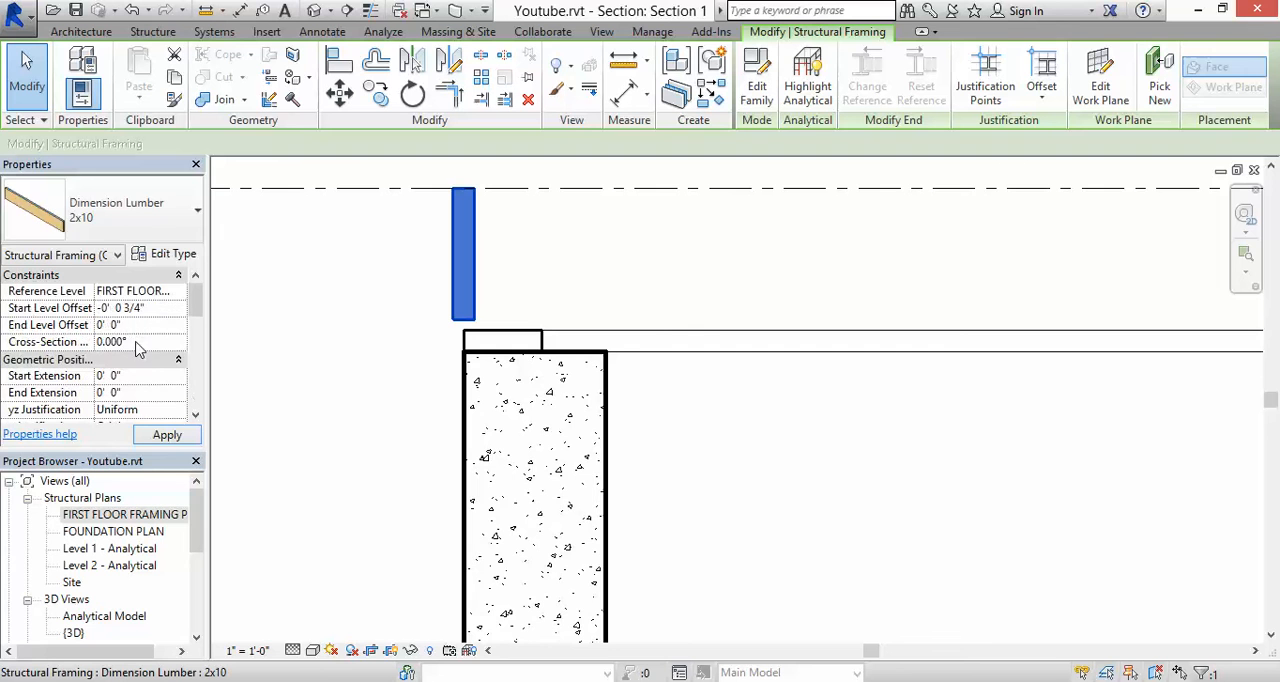
click(141, 341)
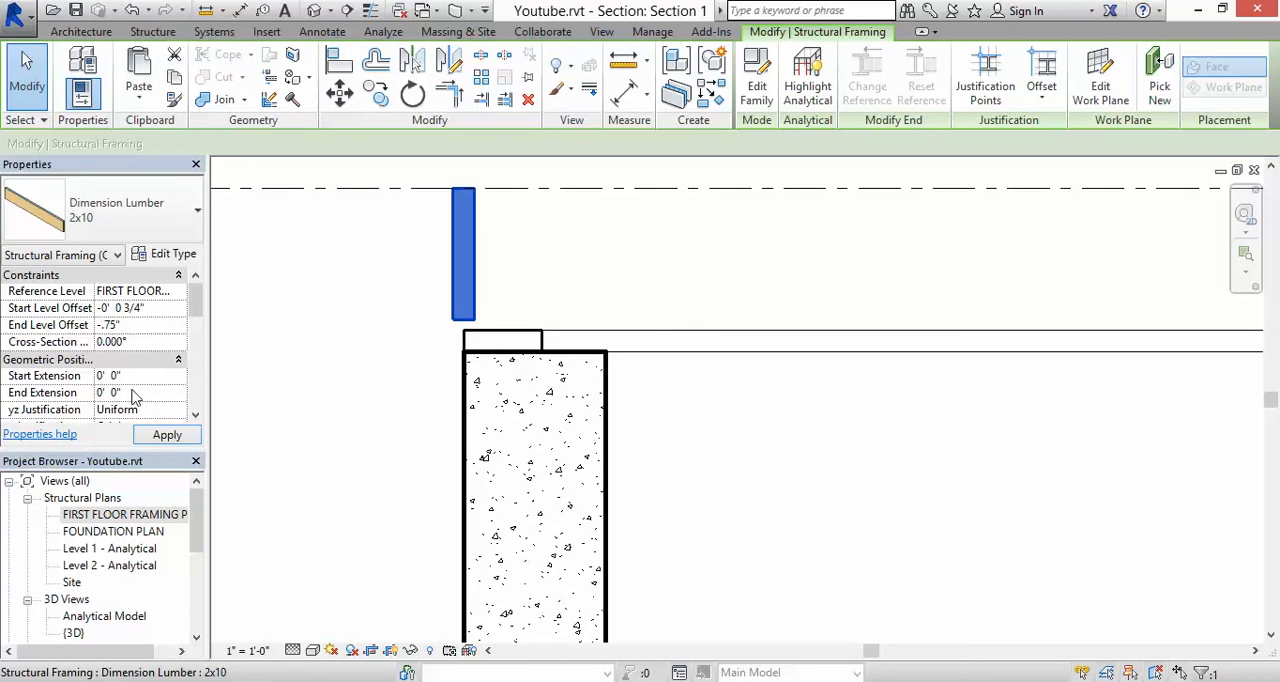
click(155, 436)
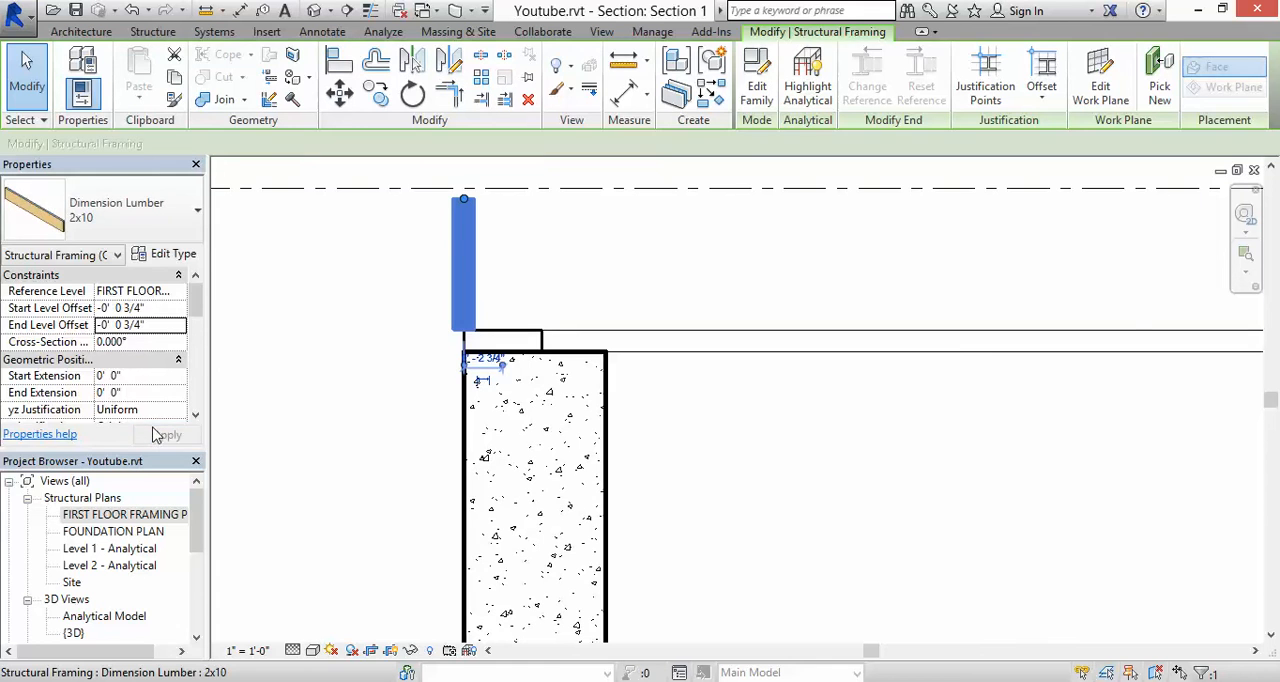
click(486, 277)
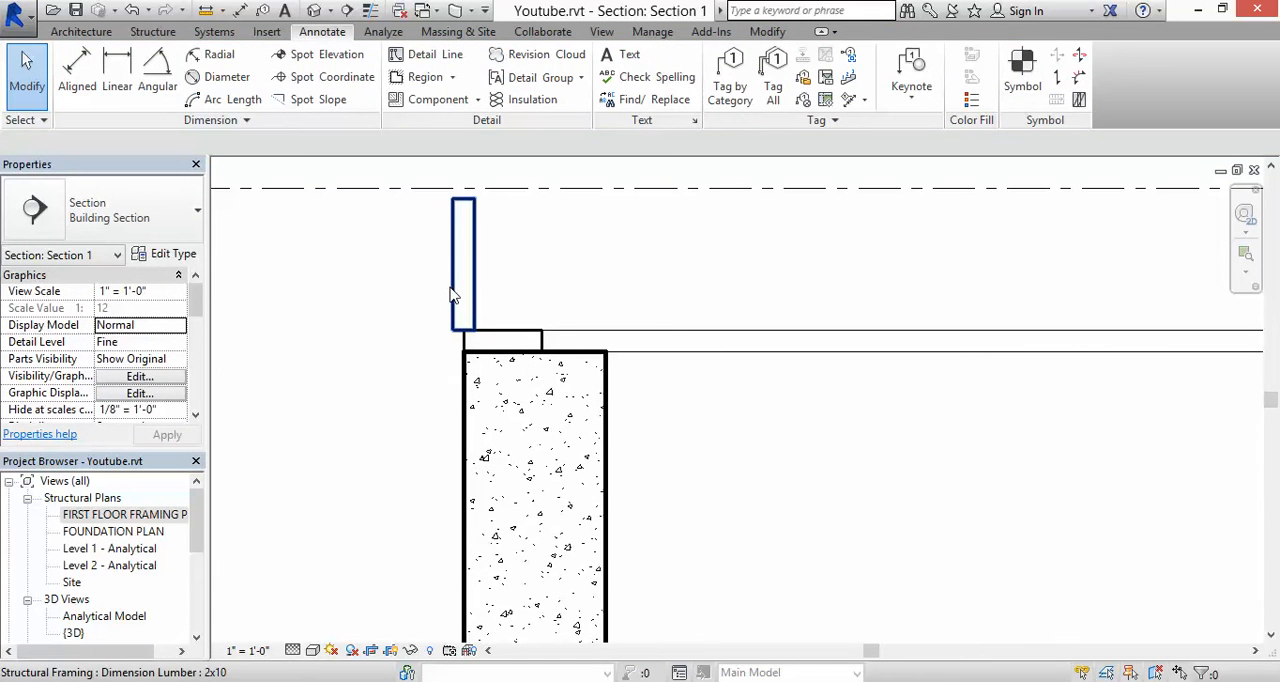
Step: Move the 2x10 beam horizontally so its outer face is flush with the sill plate's outer edge
click(456, 250)
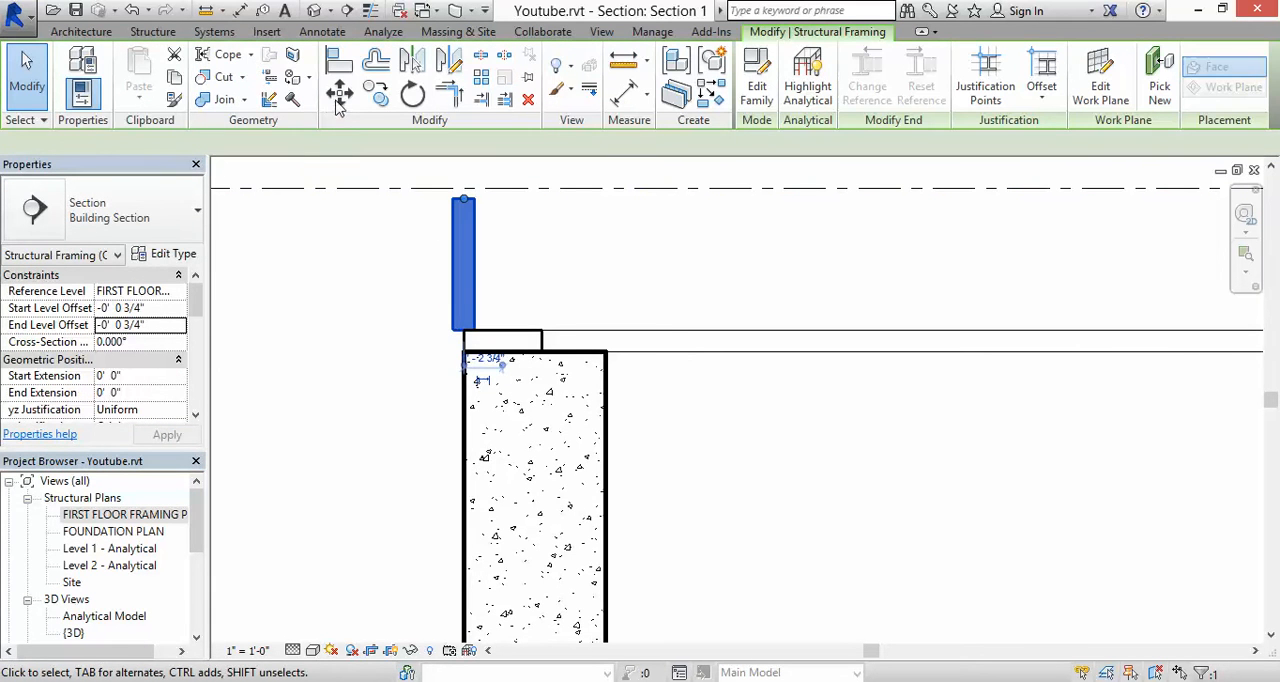
key(m)
key(v)
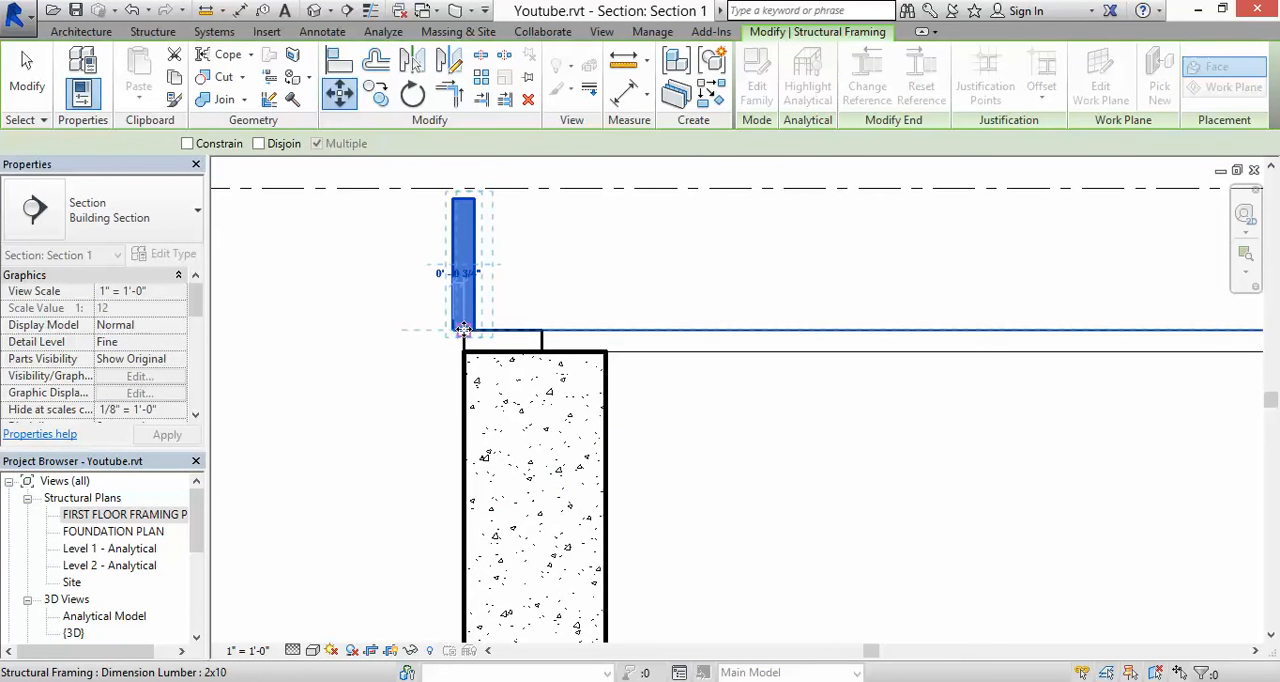
click(463, 331)
click(489, 285)
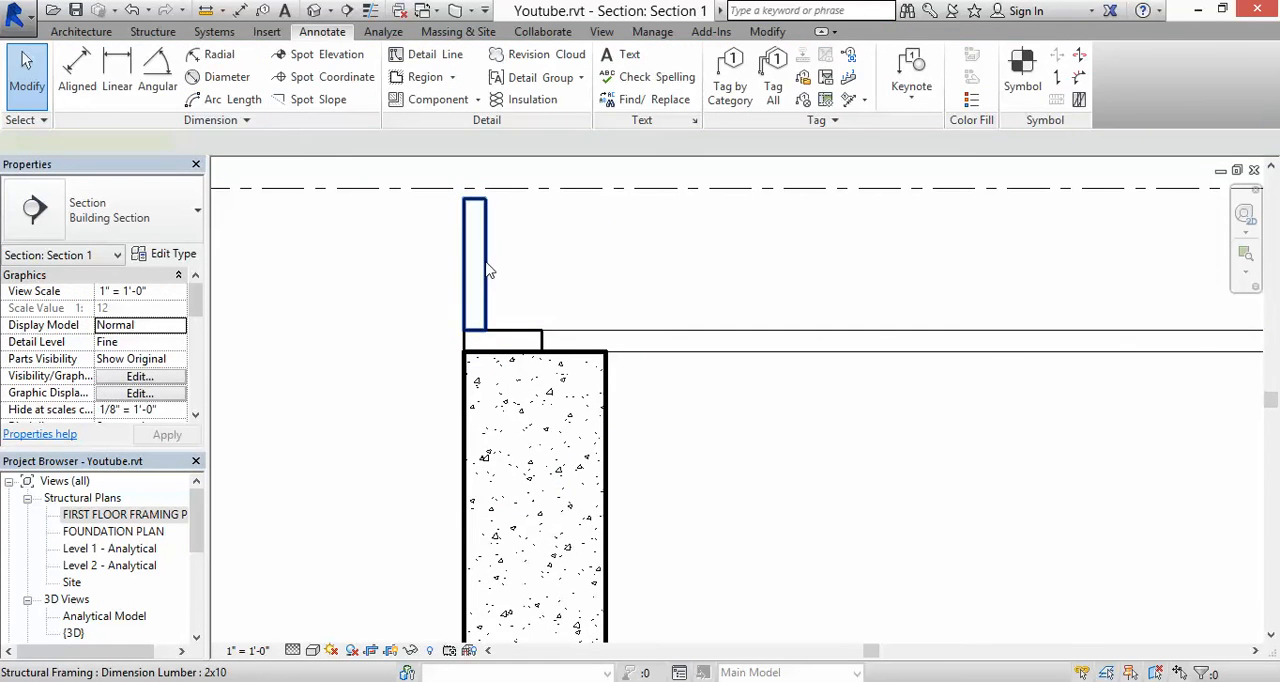
Step: Copy the 2x10 beam from its lower inner corner to the outer top corner of the opposite wall's sill plate
click(487, 270)
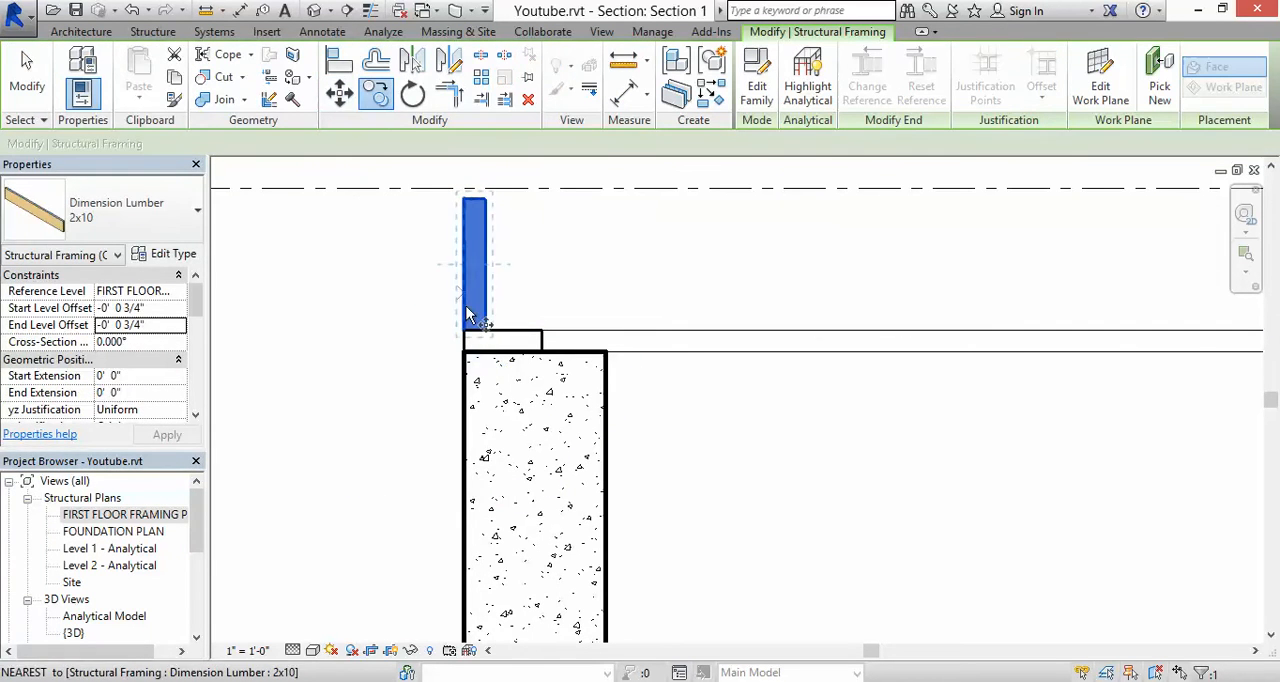
key(m)
key(v)
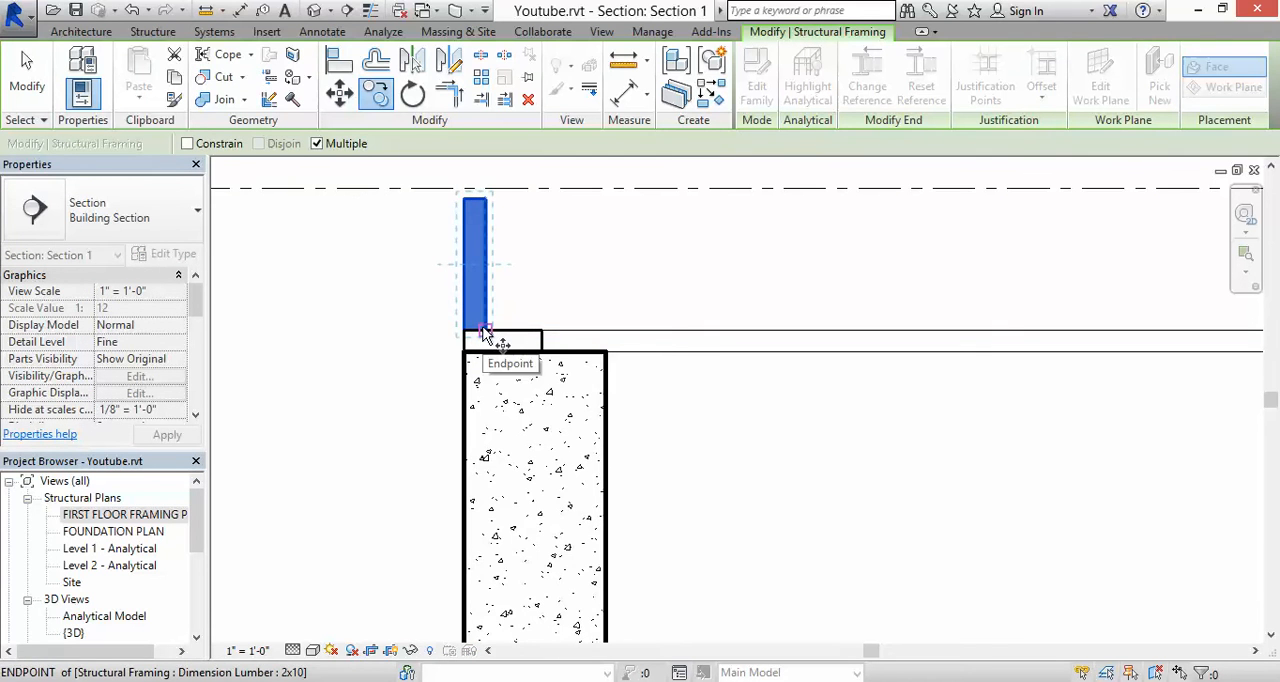
click(483, 335)
scroll(486, 330, down, 5)
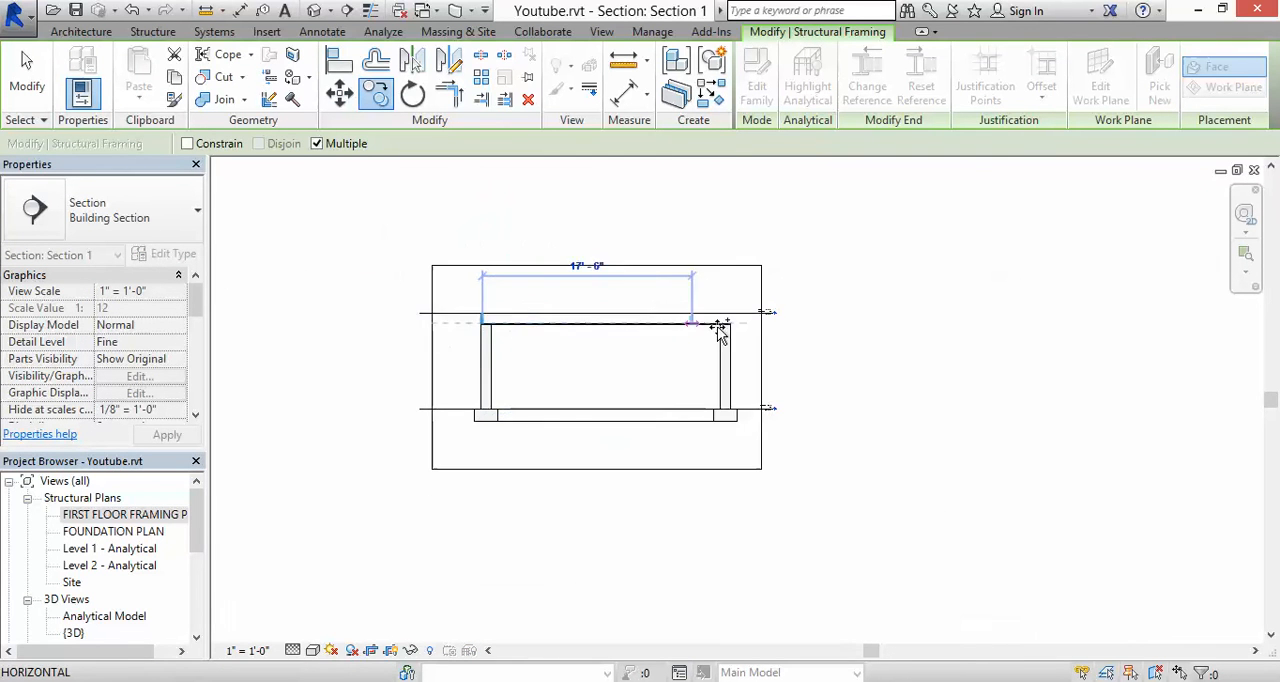
scroll(720, 330, up, 6)
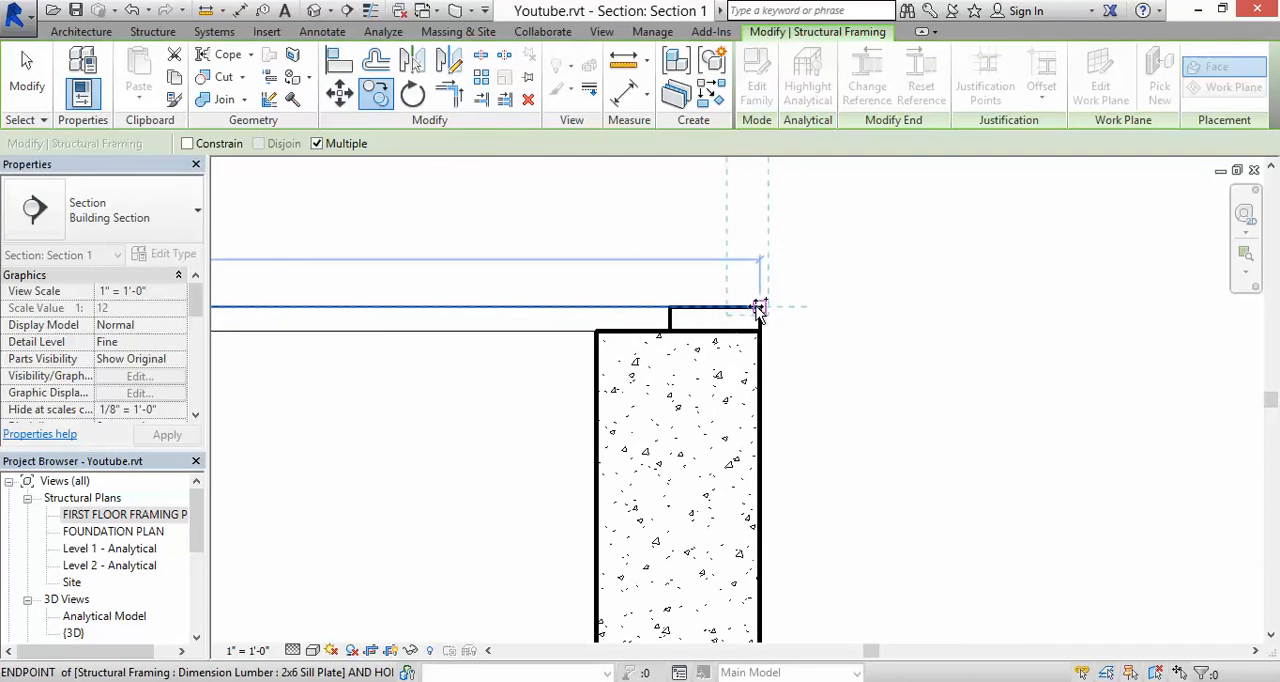
click(758, 310)
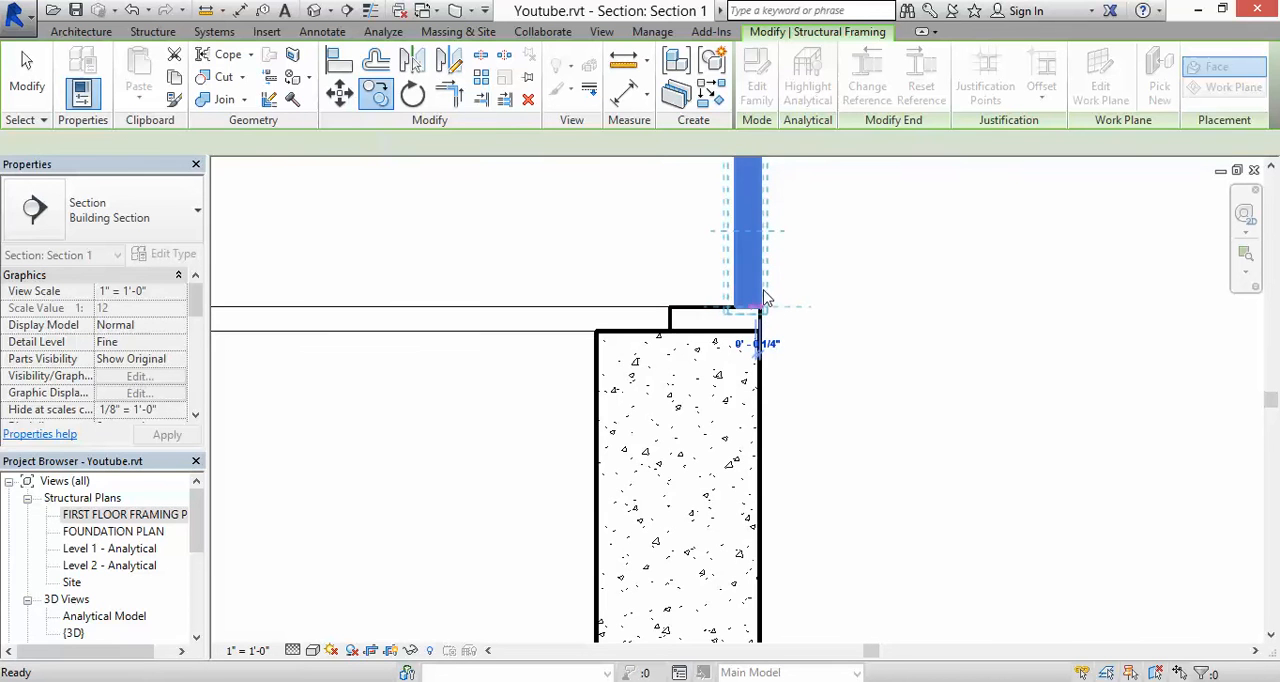
key(Escape)
scroll(760, 295, down, 4)
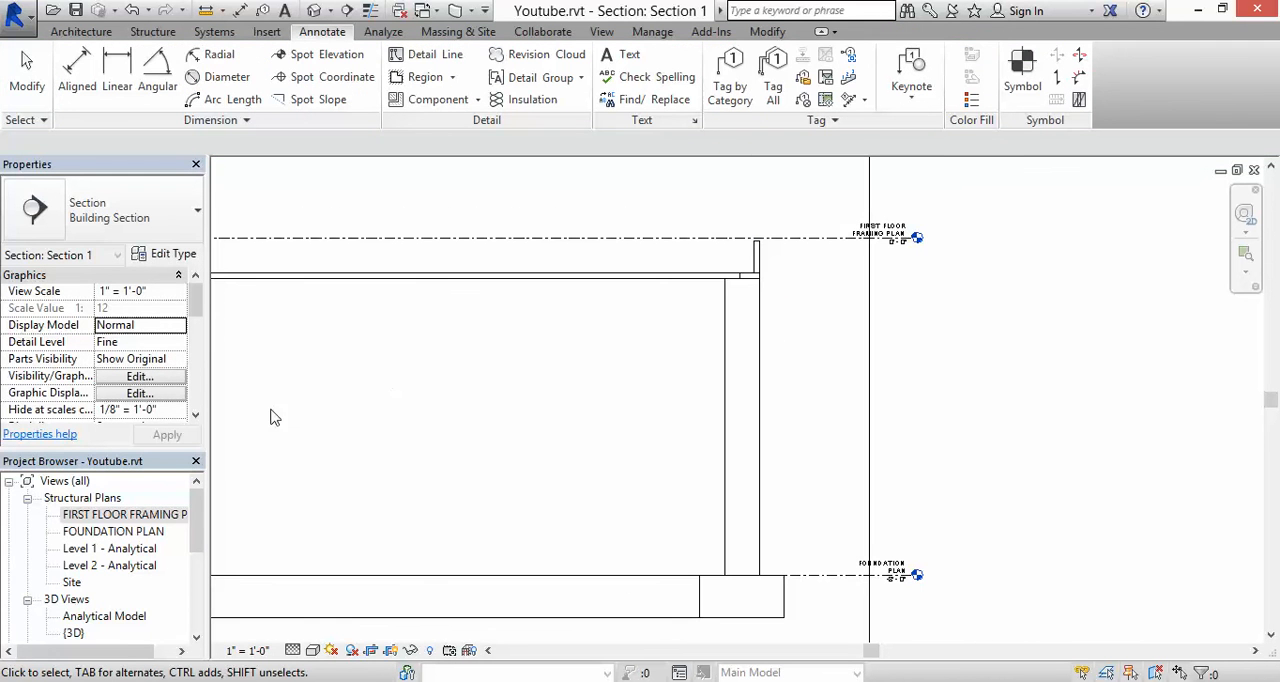
Step: Return to the FIRST FLOOR FRAMING PLAN and place a 2x10 beam along the upper sill plate's outer edge
double_click(136, 515)
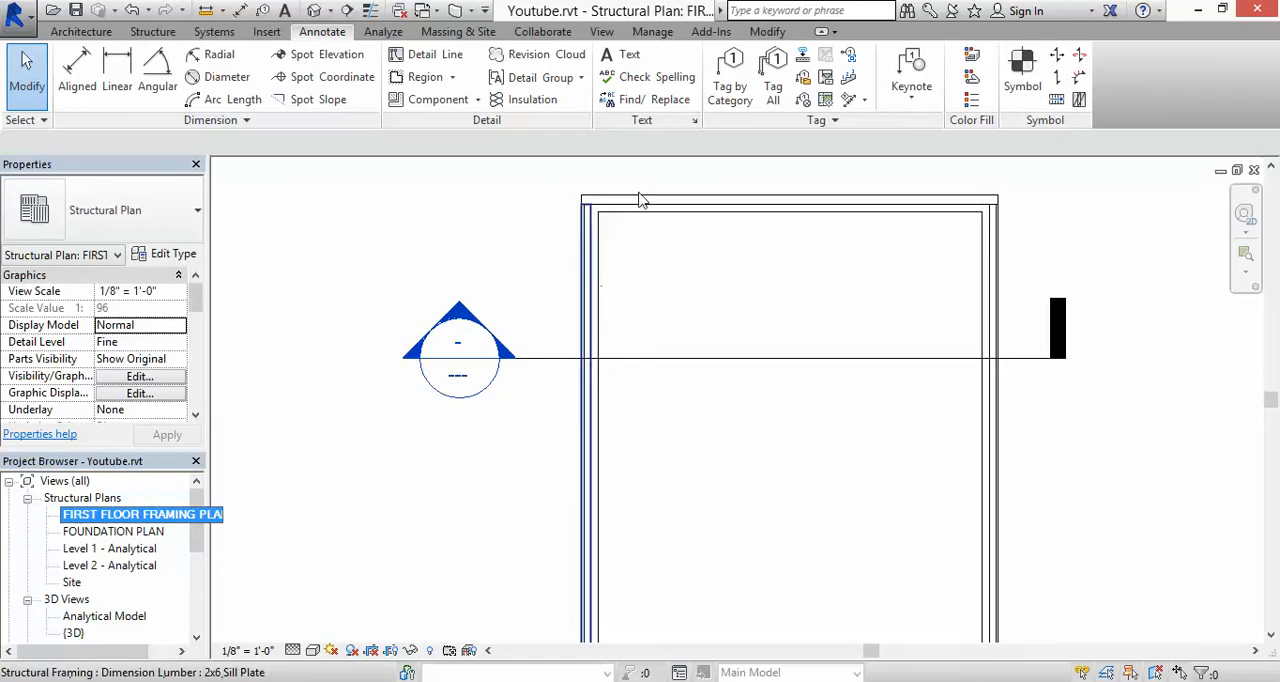
scroll(603, 188, up, 2)
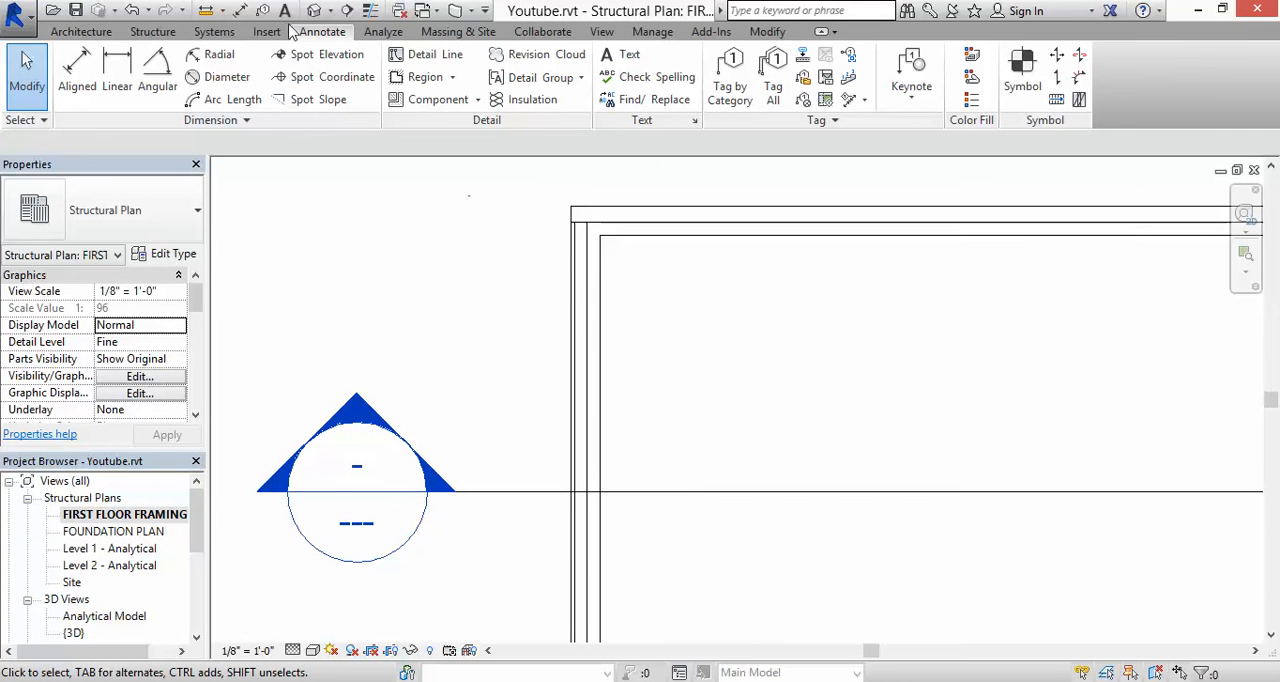
click(148, 32)
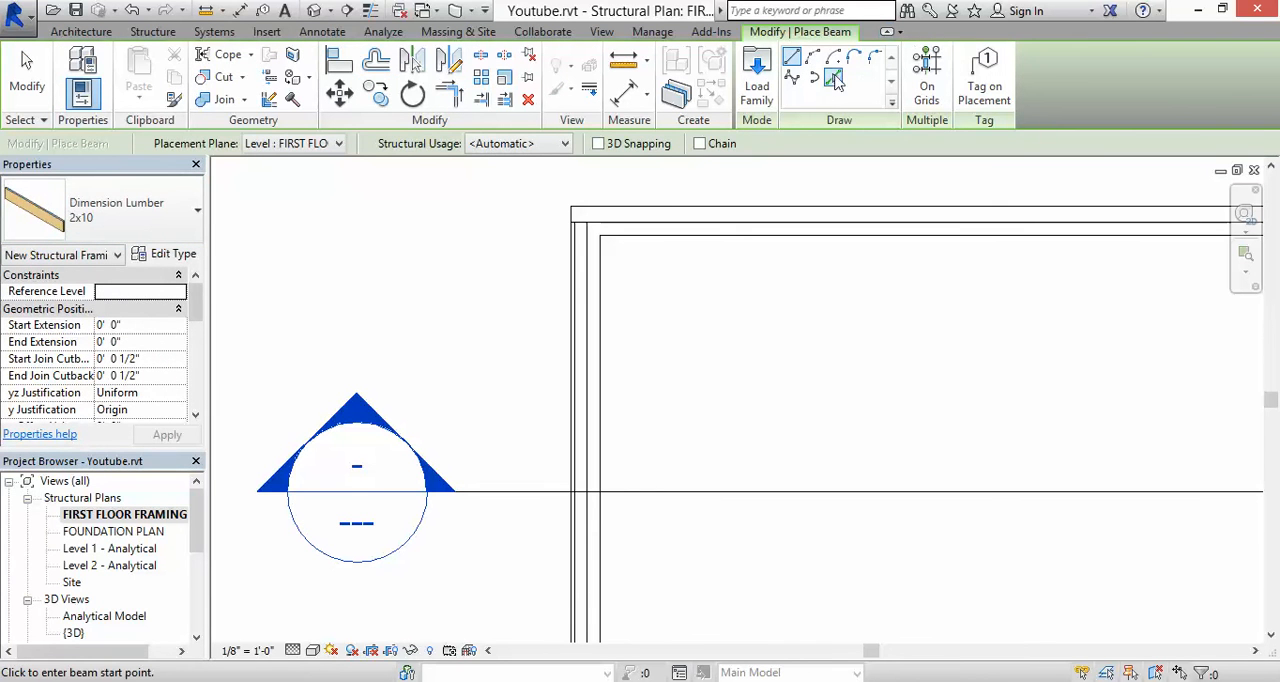
click(833, 80)
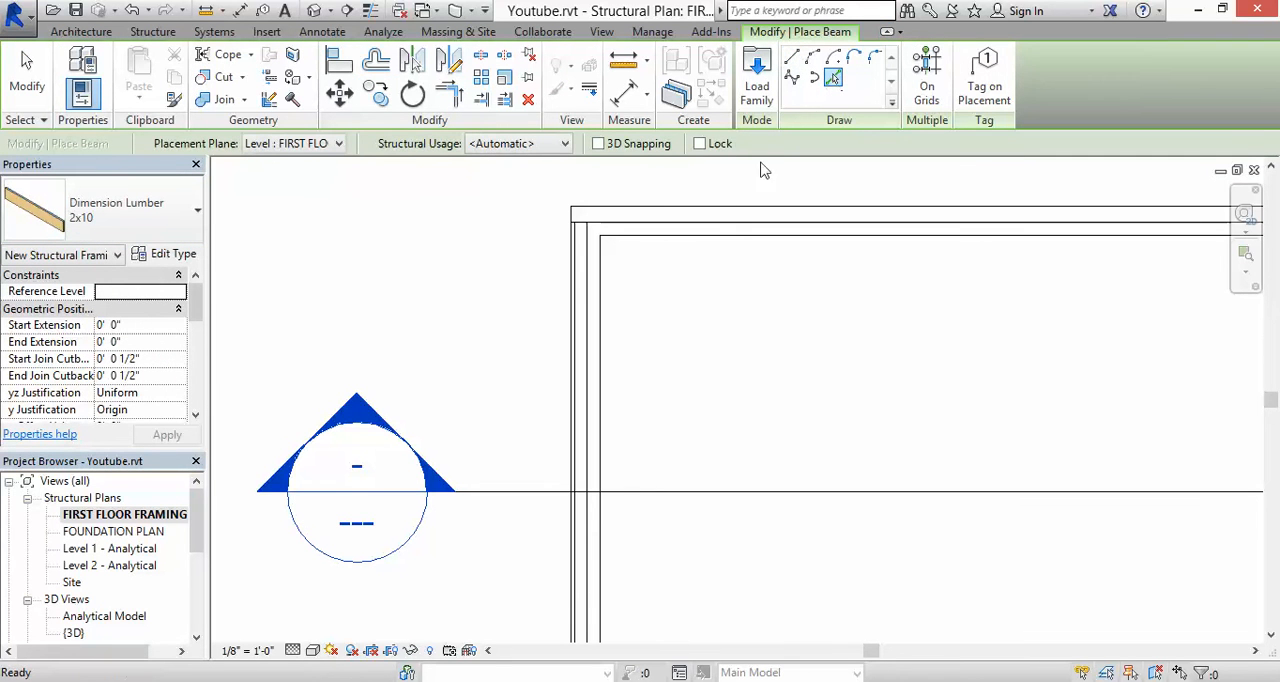
click(697, 213)
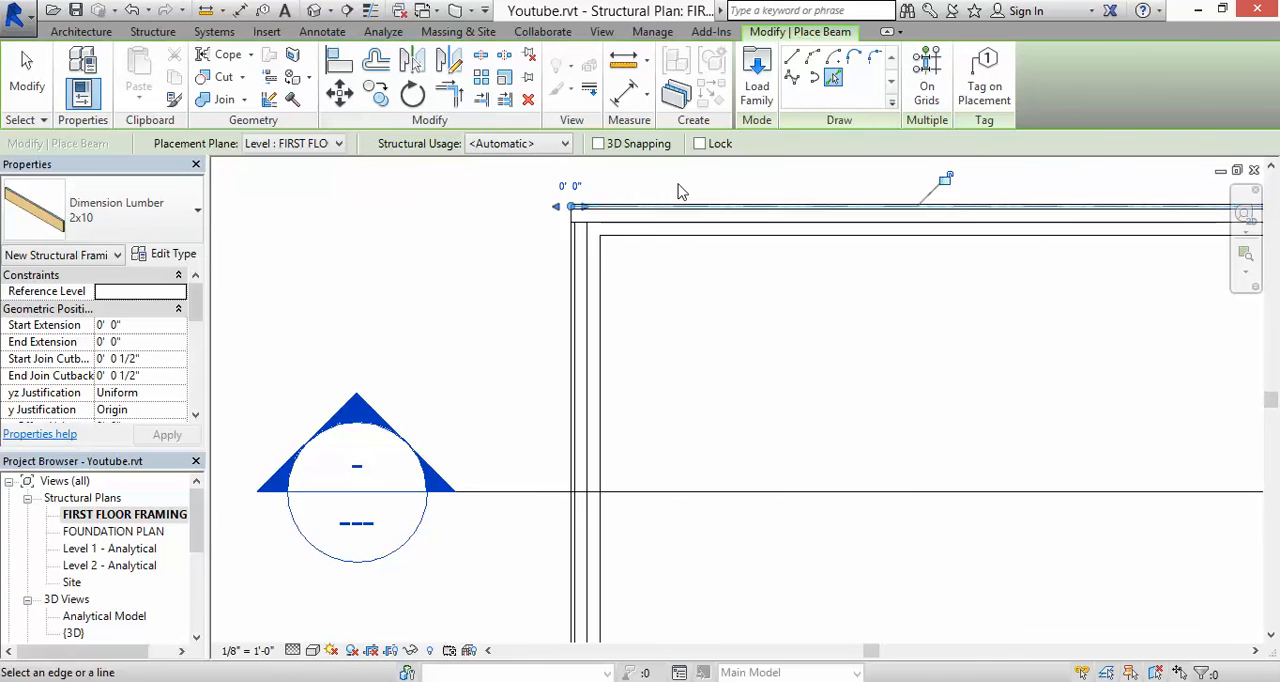
scroll(677, 191, up, 3)
key(Escape)
key(Escape)
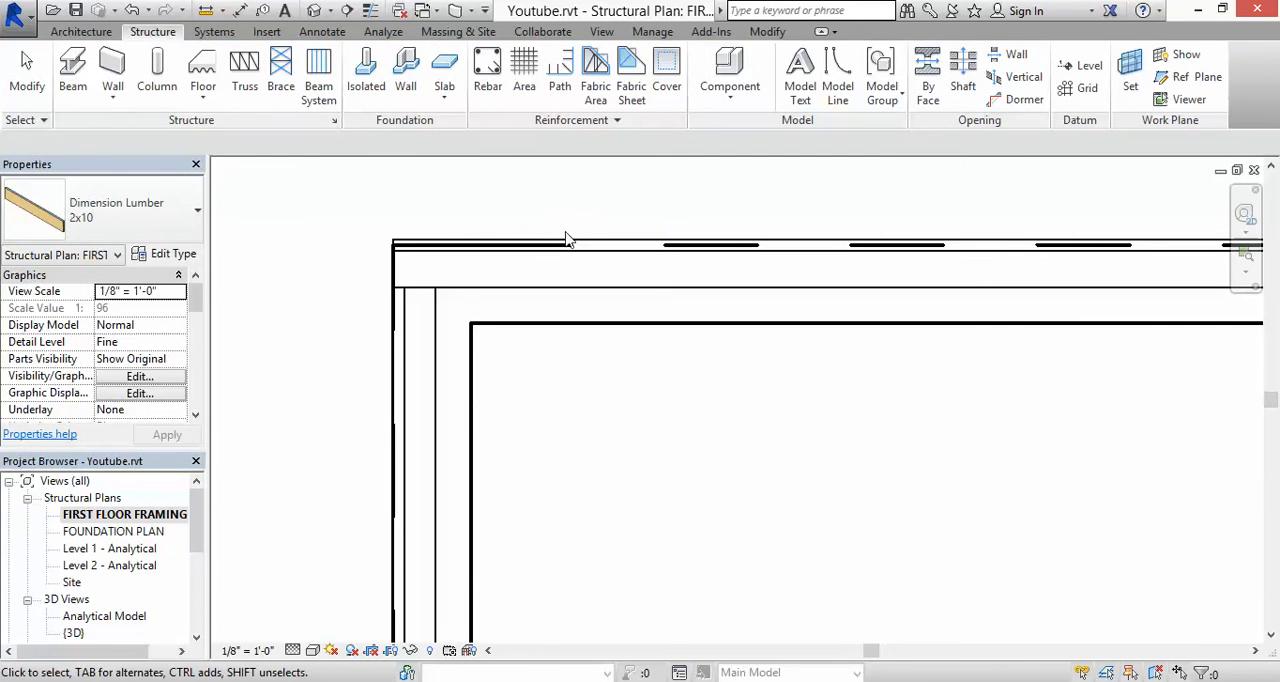
Step: Rotate the Section 1 line 90° clockwise about its midpoint so it cuts across the upper wall
scroll(571, 196, down, 4)
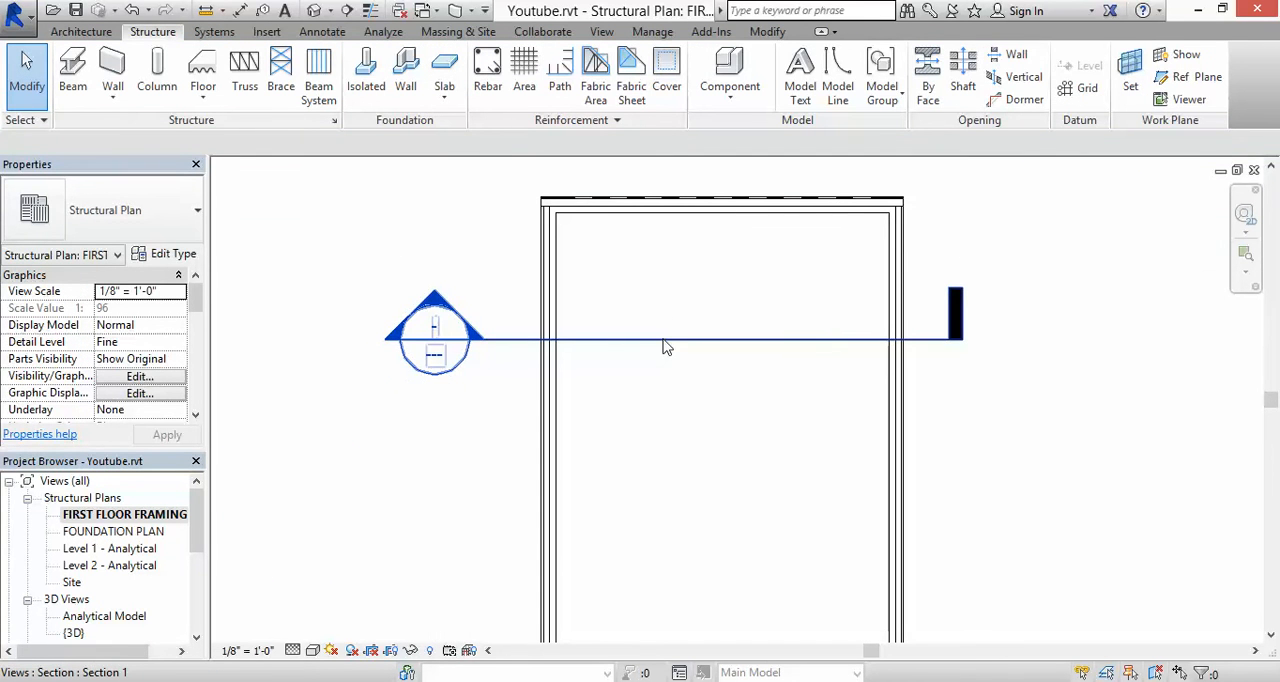
click(668, 347)
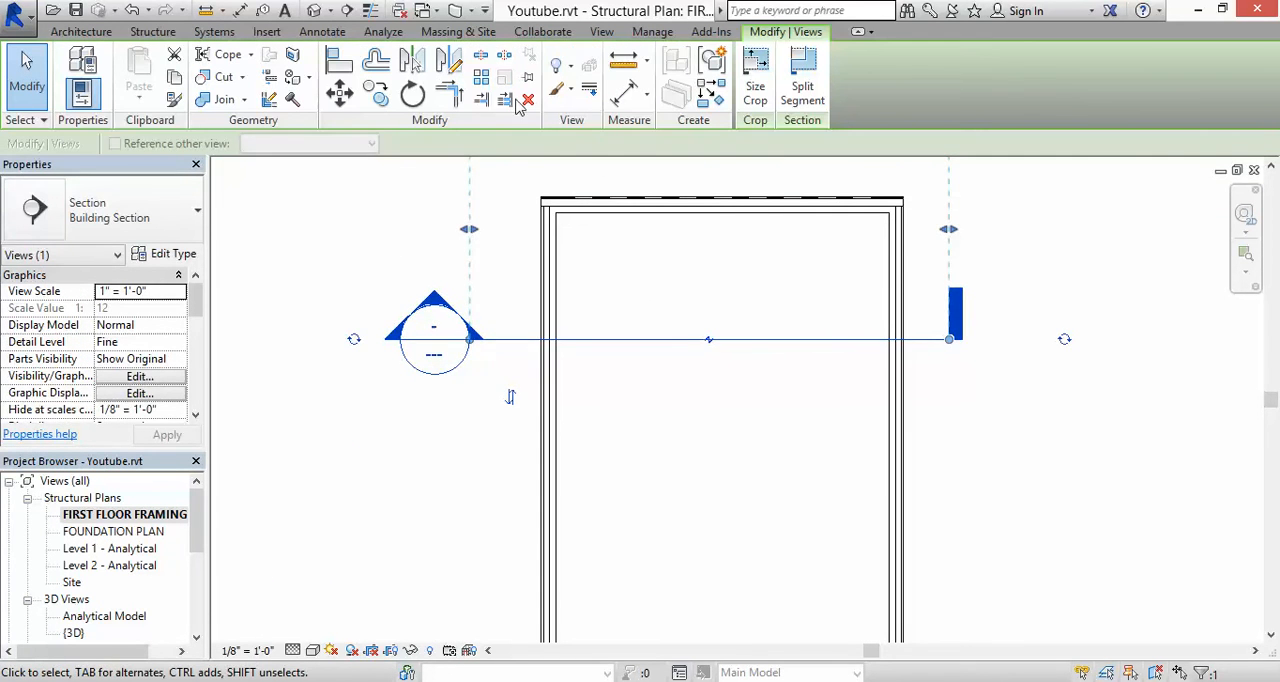
click(412, 94)
scroll(638, 245, down, 2)
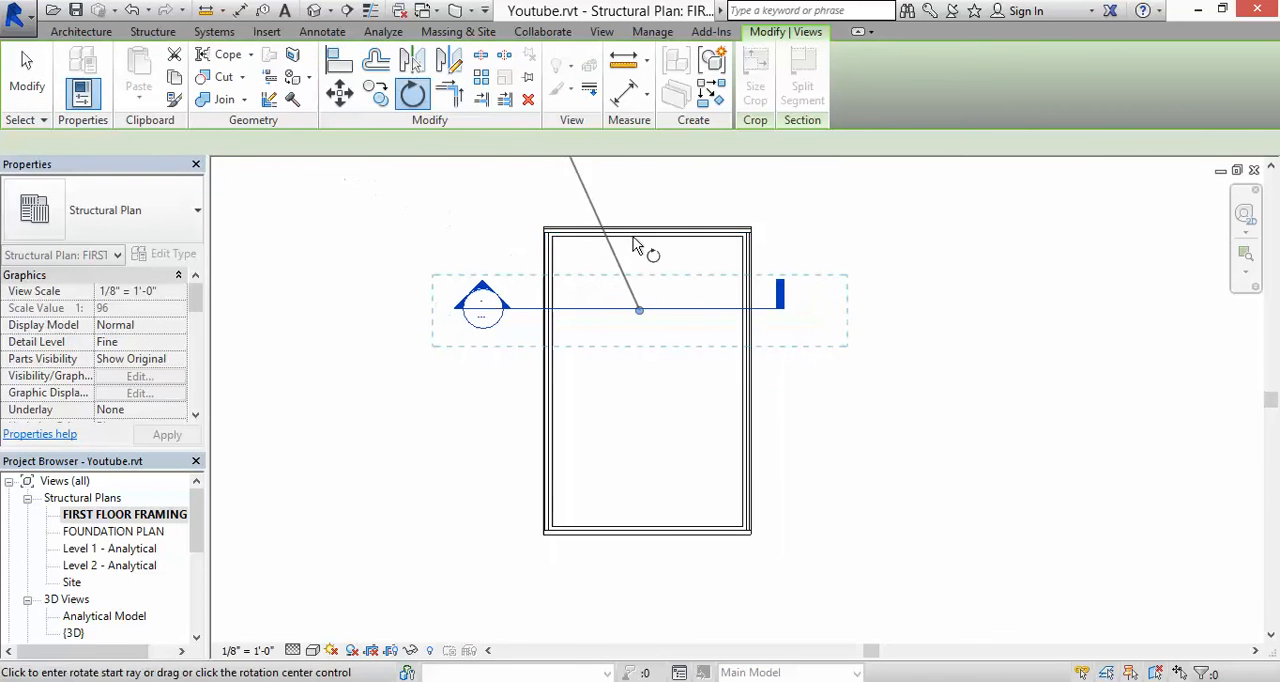
click(644, 178)
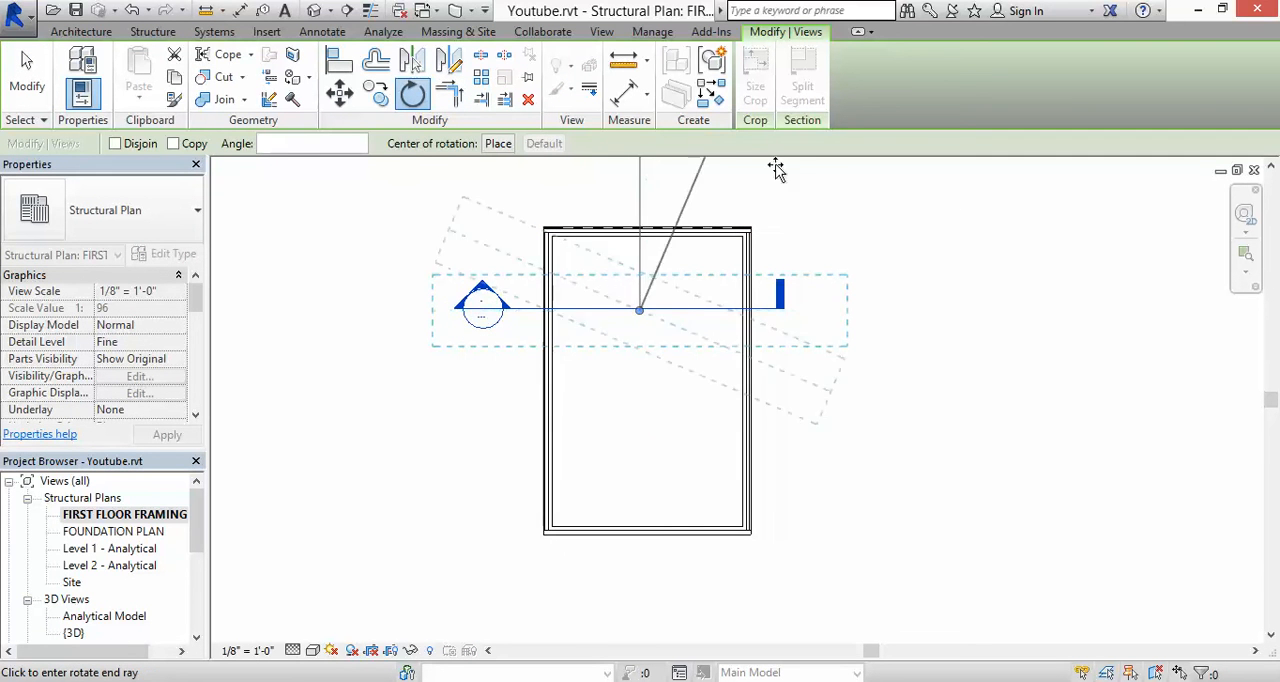
click(1017, 323)
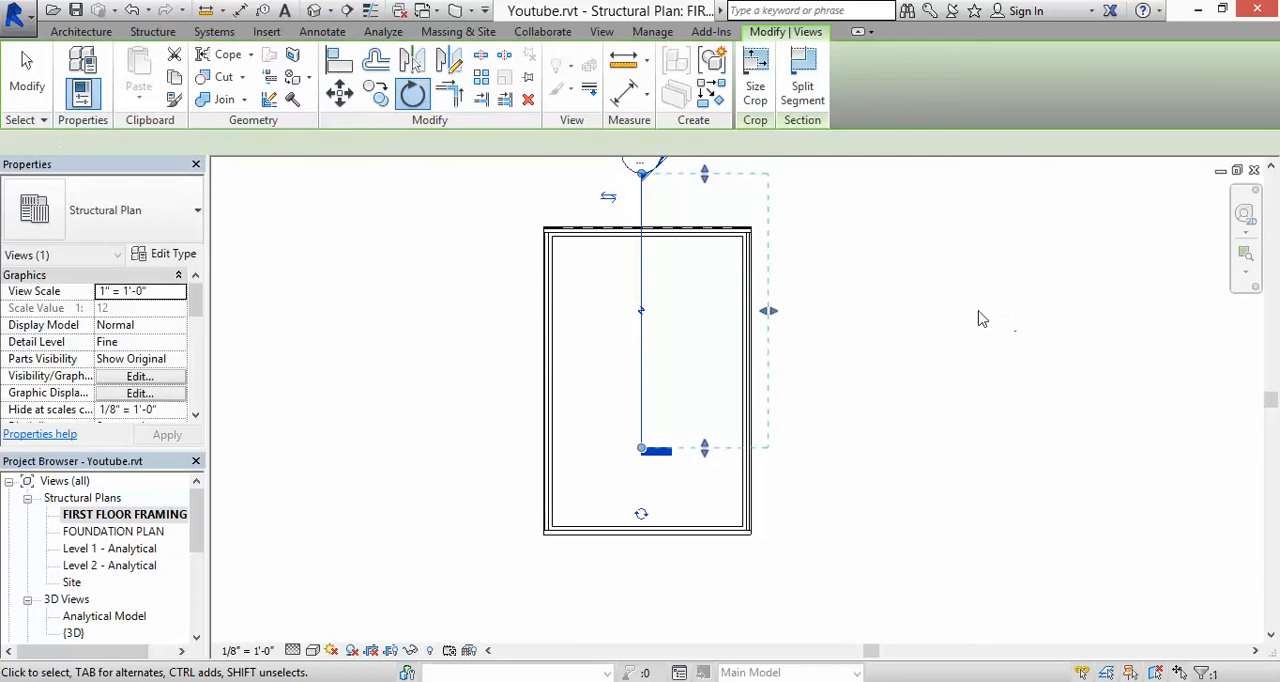
click(843, 276)
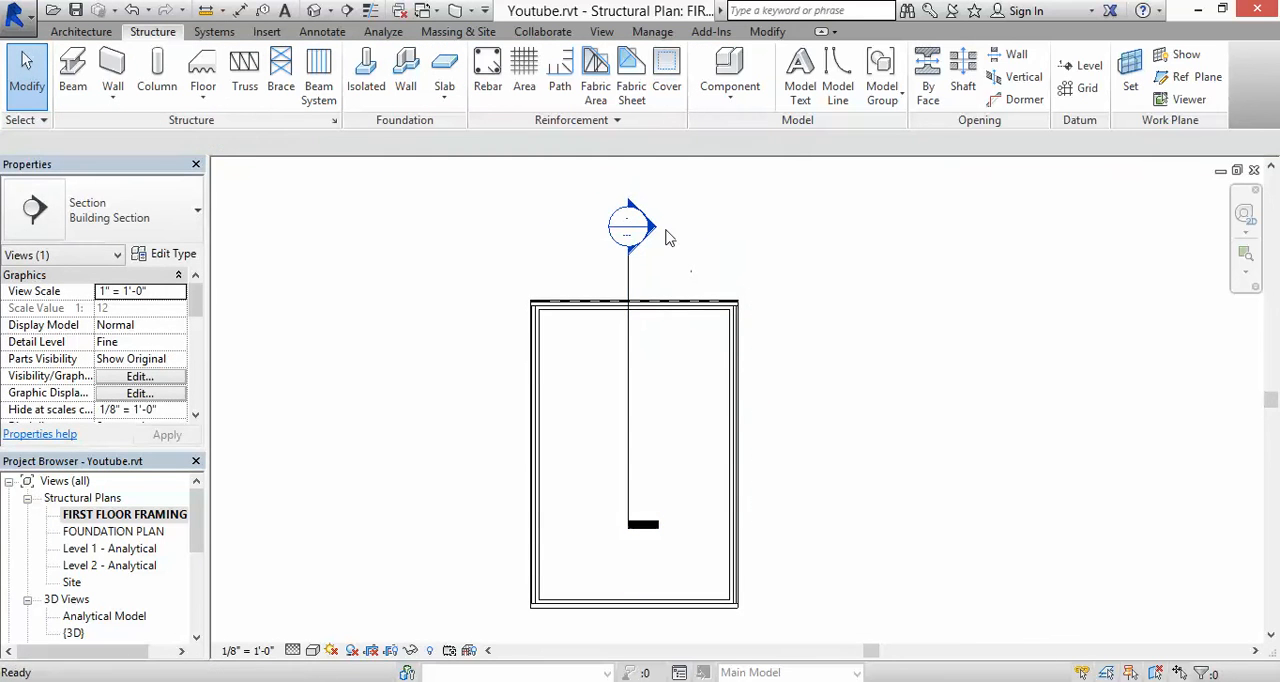
Step: In Section 1, set the upper wall's 2x10 beam's start and end level offsets to -0' 0 3/4", matching the adjoining rim boards
double_click(653, 230)
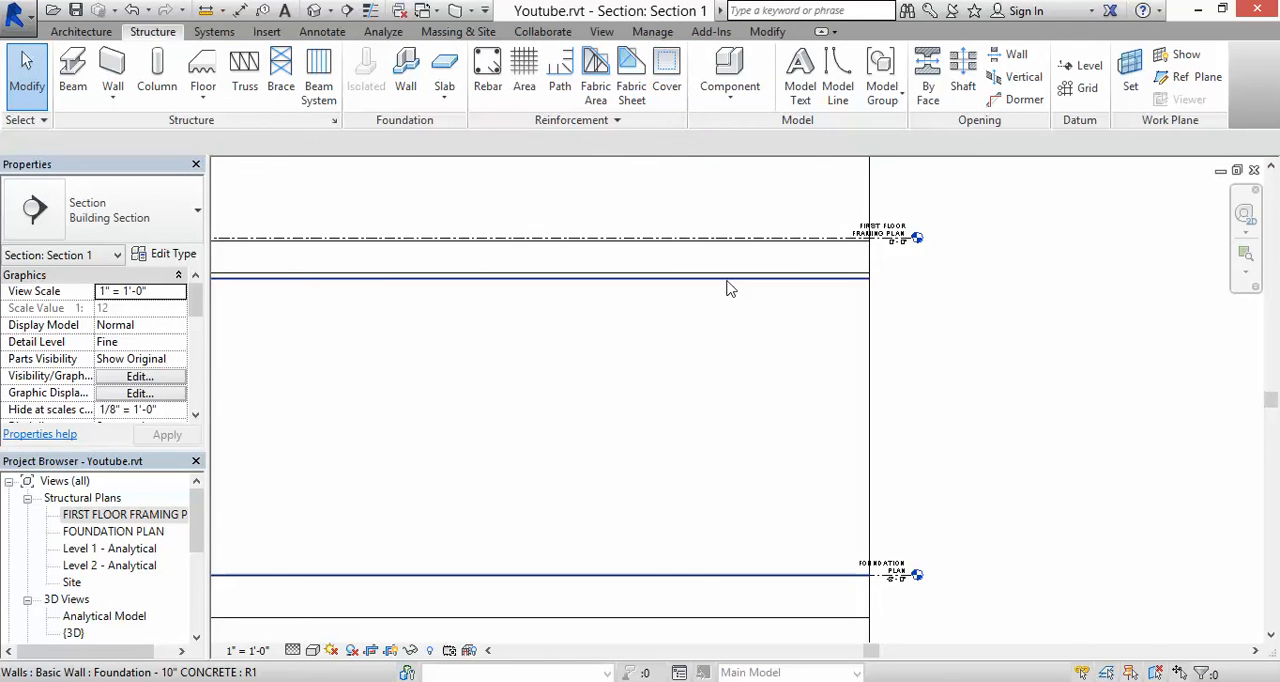
scroll(711, 283, down, 3)
scroll(386, 263, up, 4)
scroll(360, 275, up, 3)
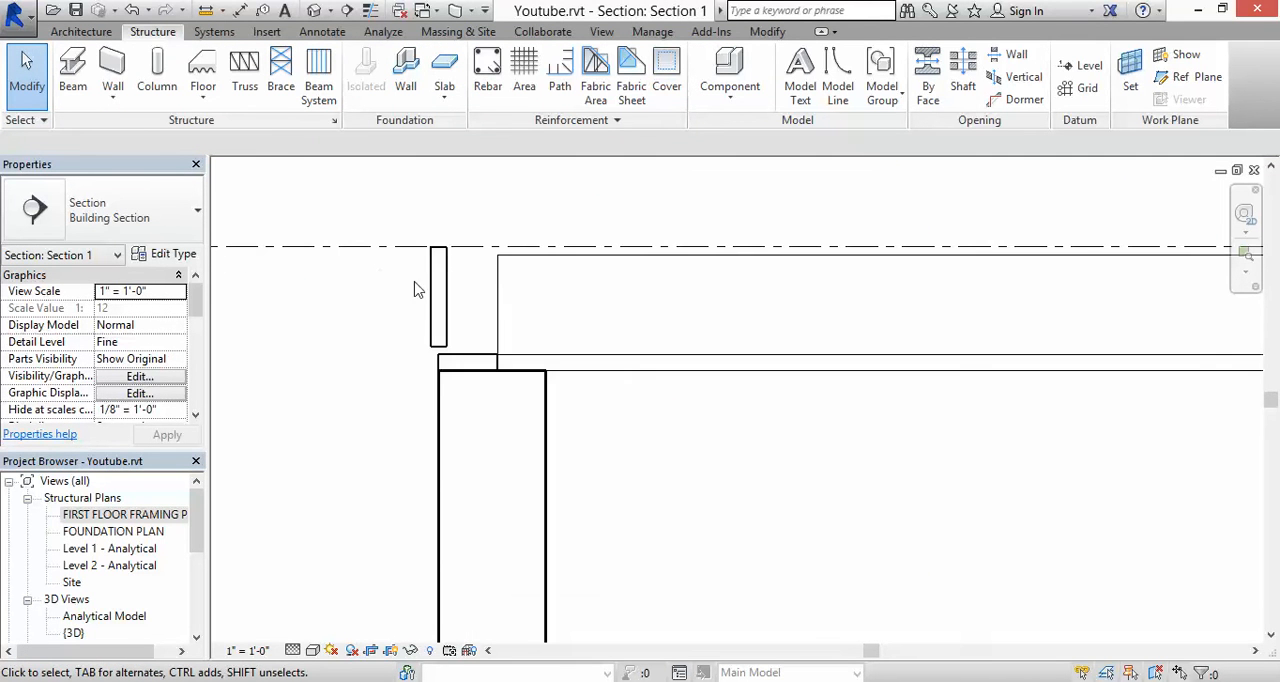
click(496, 300)
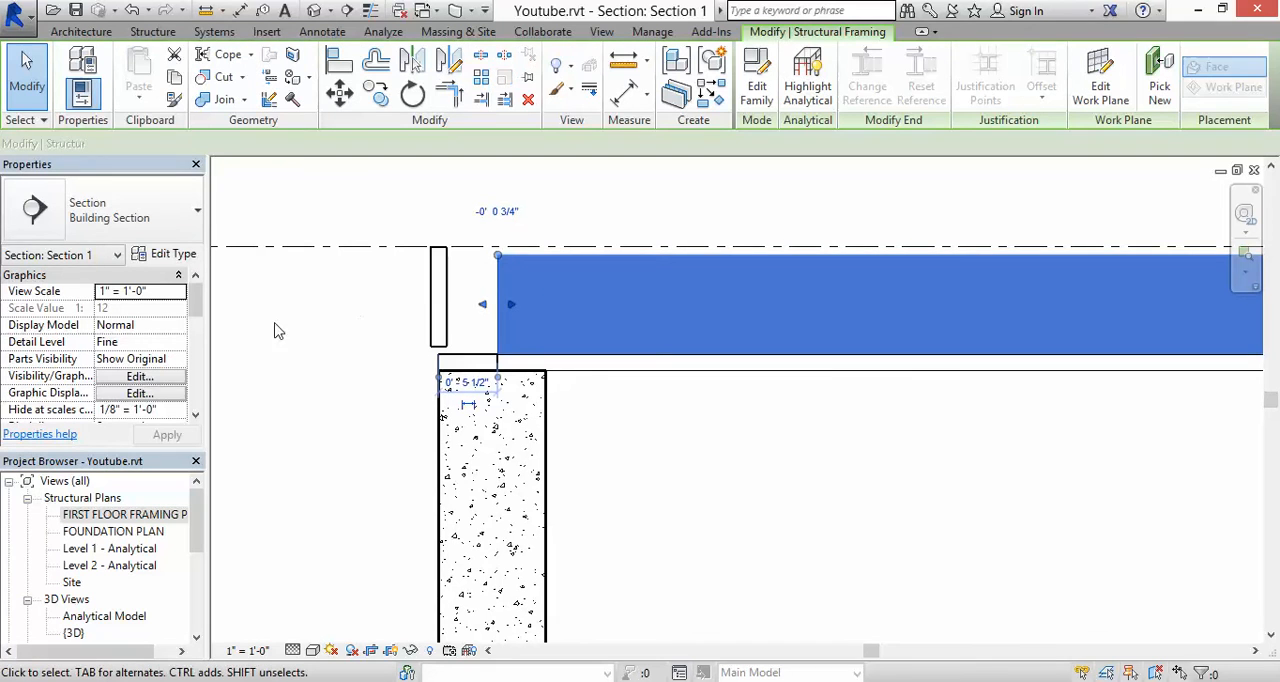
click(157, 325)
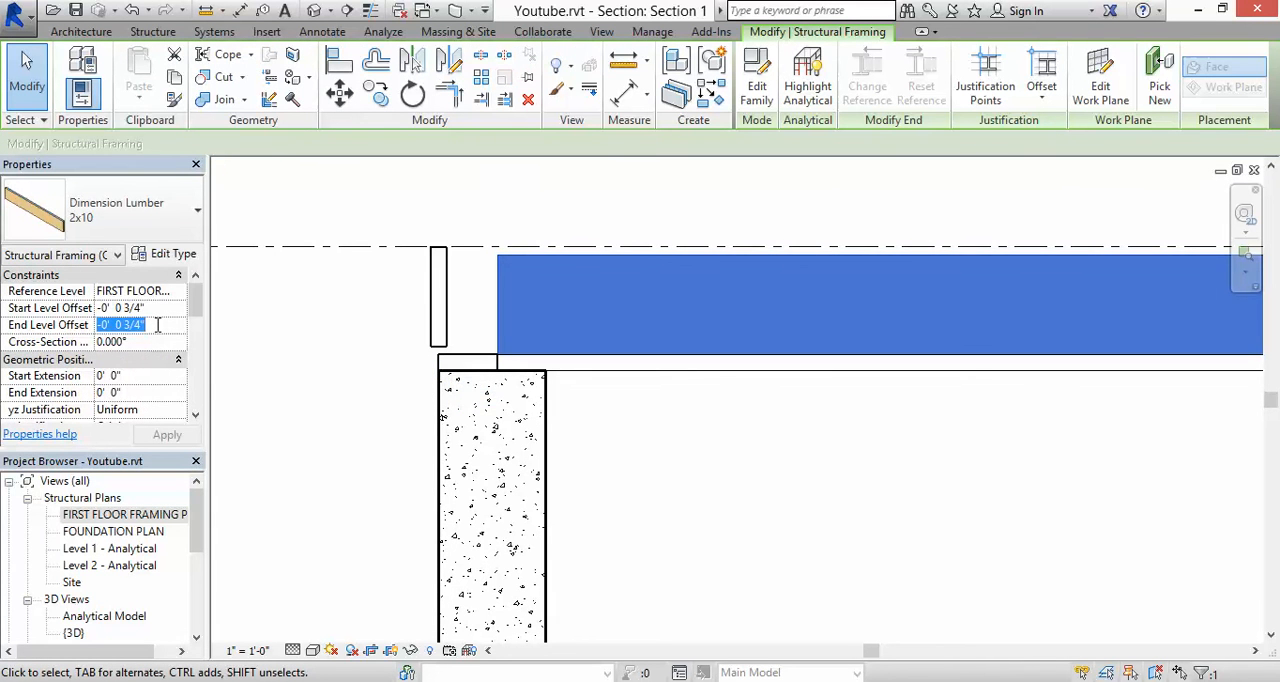
click(309, 346)
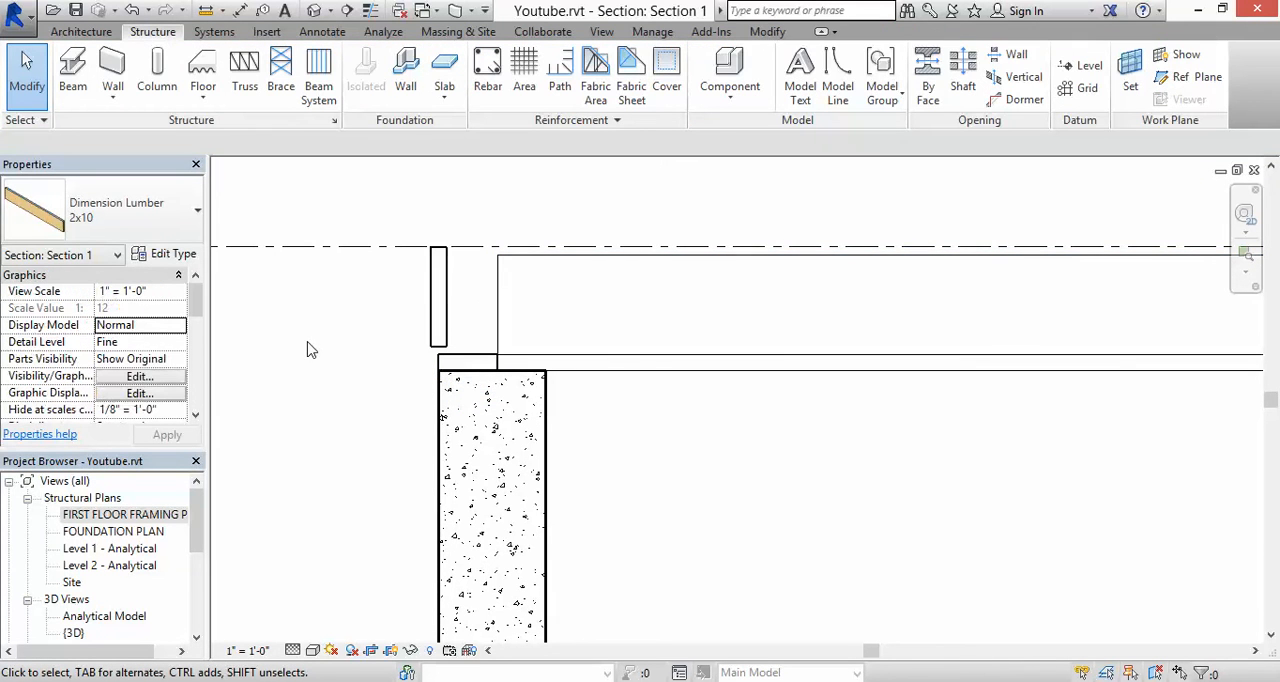
click(146, 325)
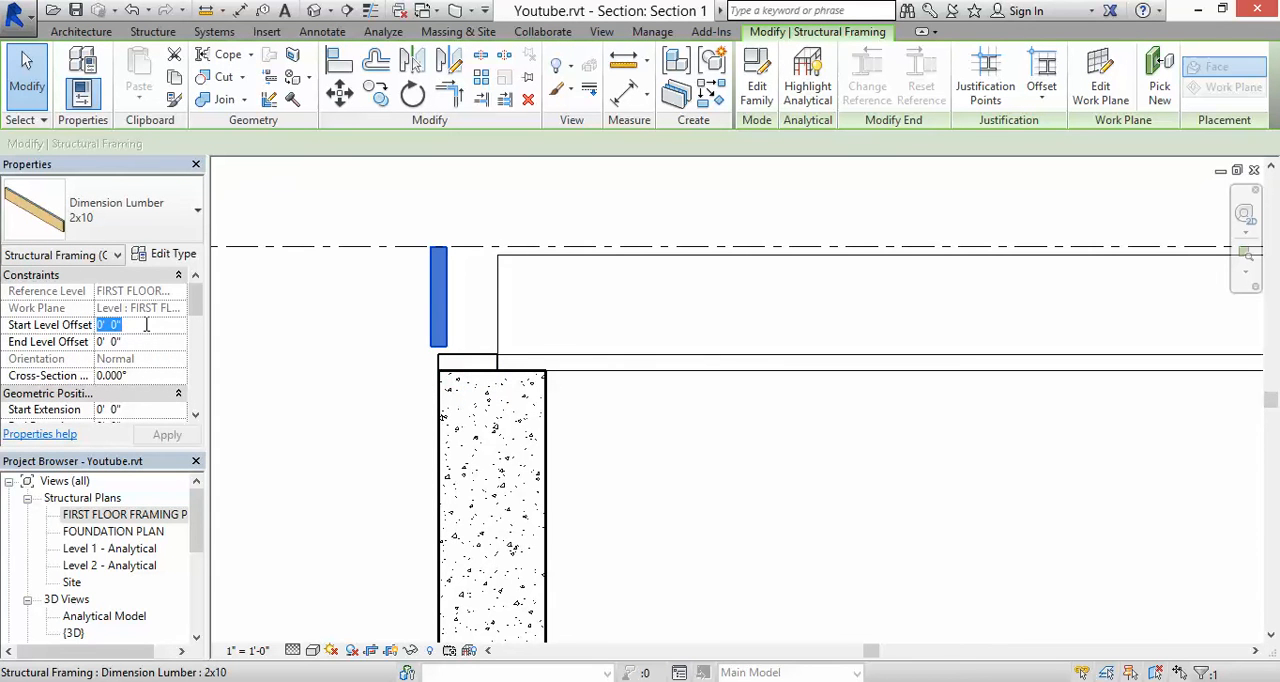
click(140, 340)
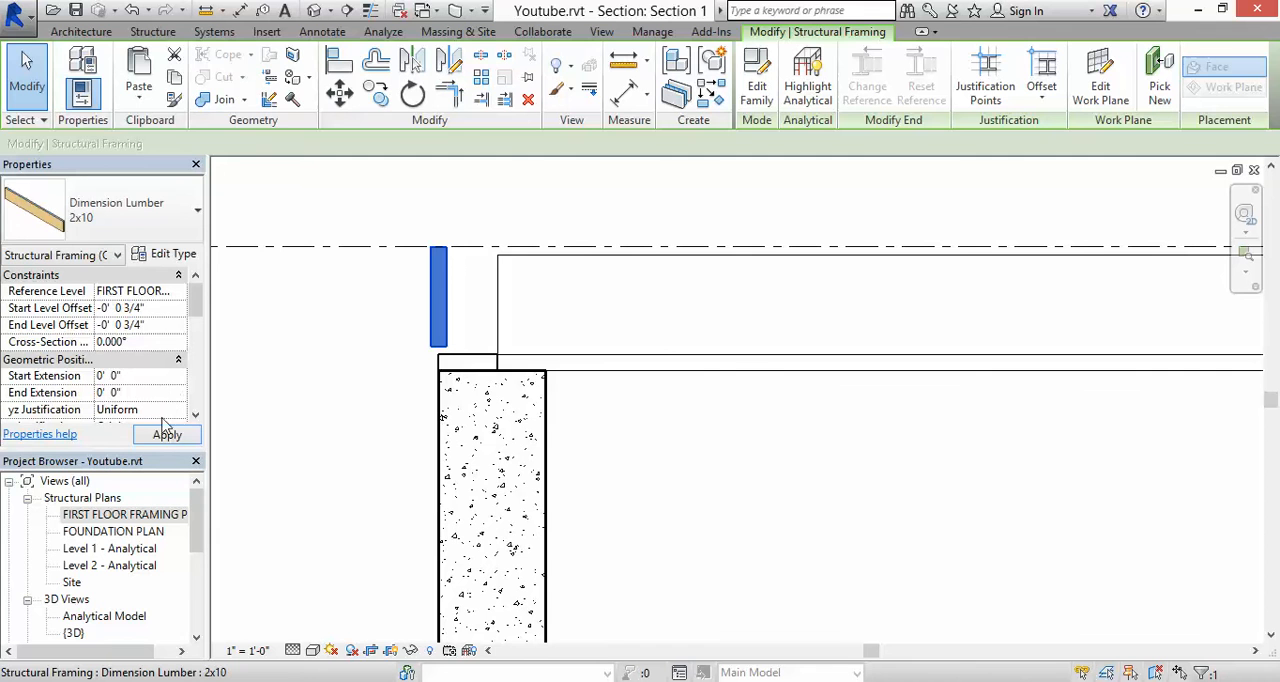
click(340, 312)
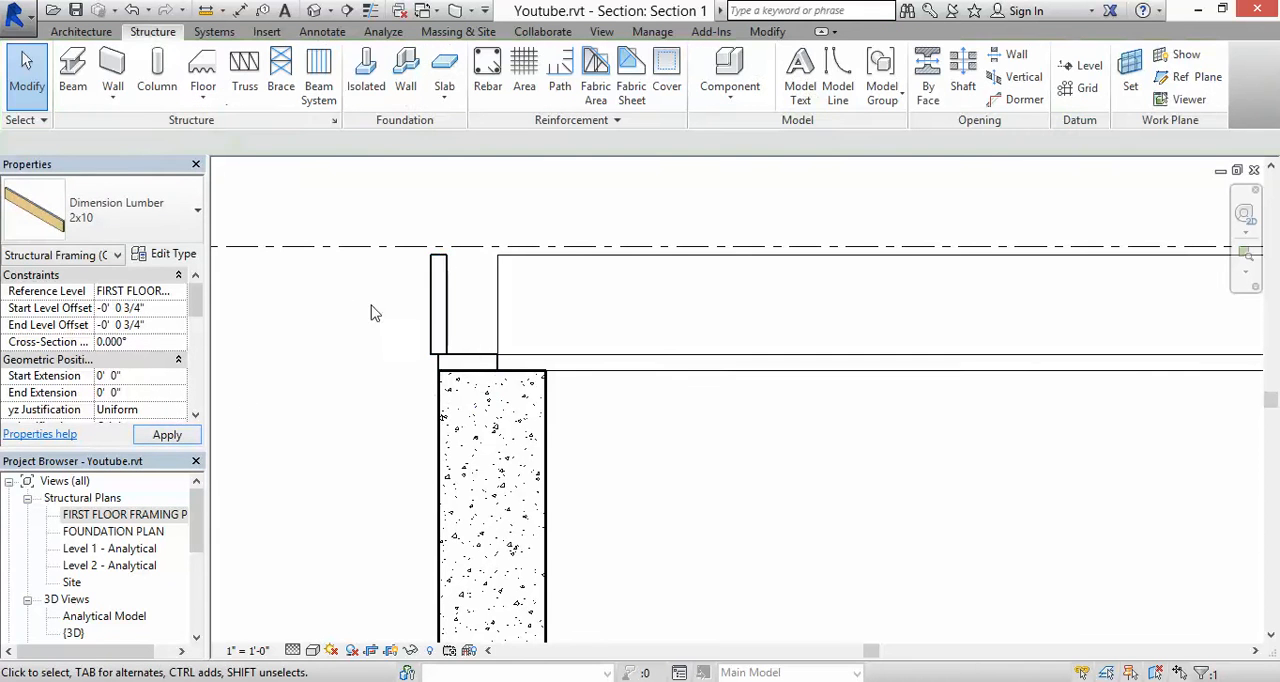
Step: Move the upper wall's 2x10 beam horizontally so its outer face is flush with the sill plate's outer edge
click(424, 299)
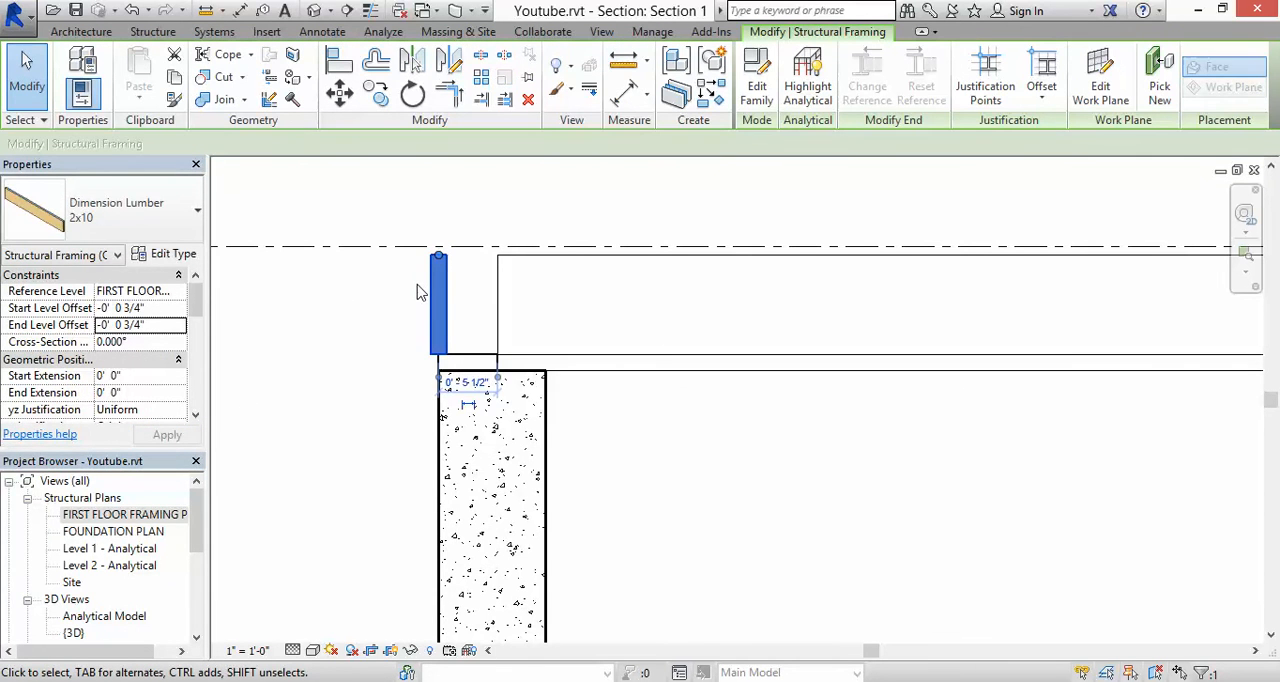
click(350, 103)
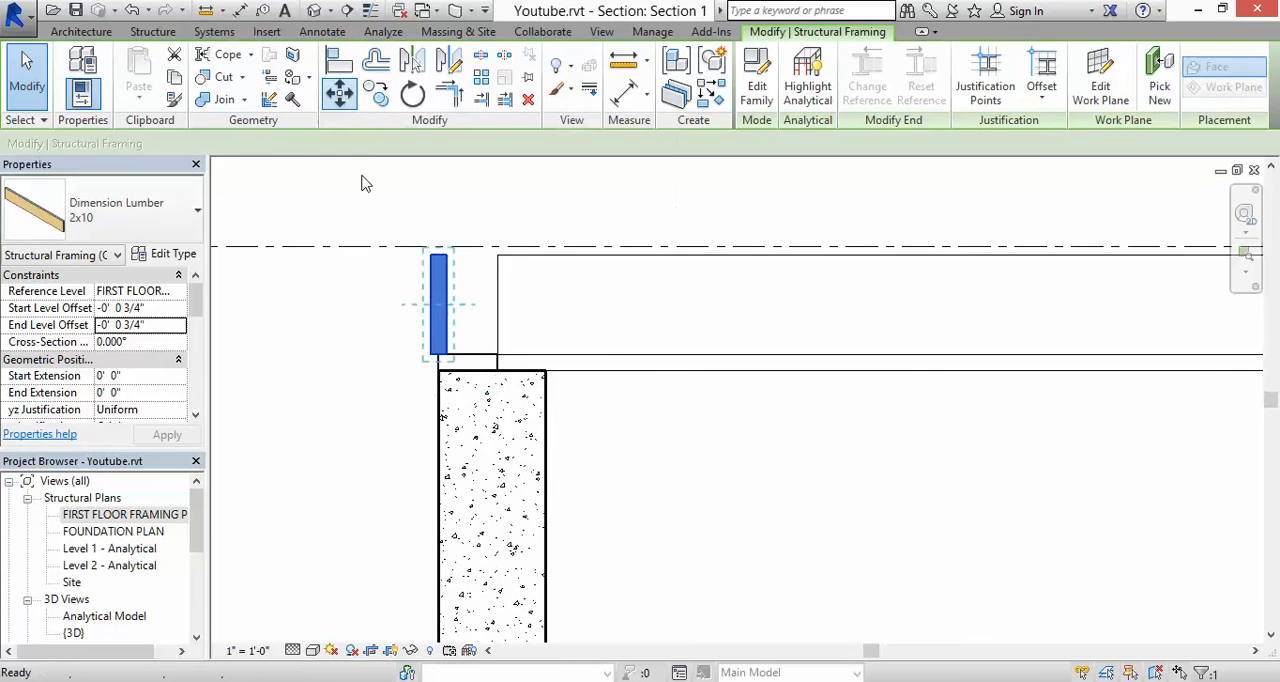
click(440, 355)
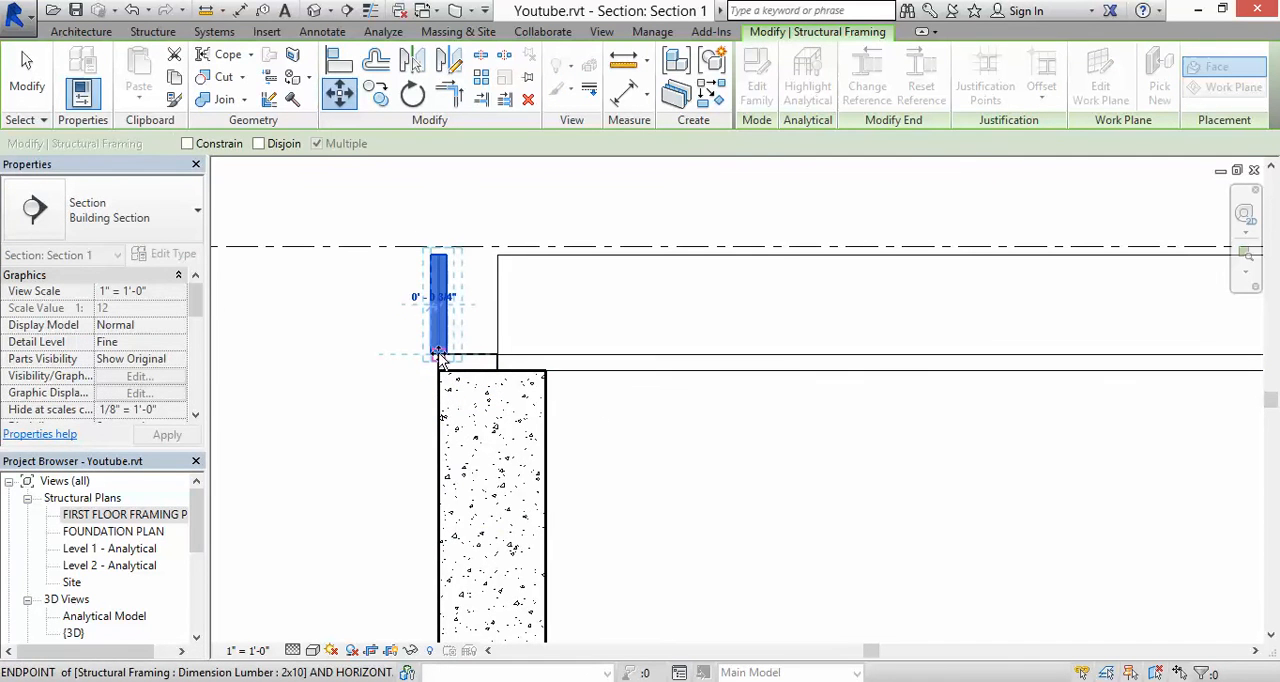
click(447, 355)
key(Escape)
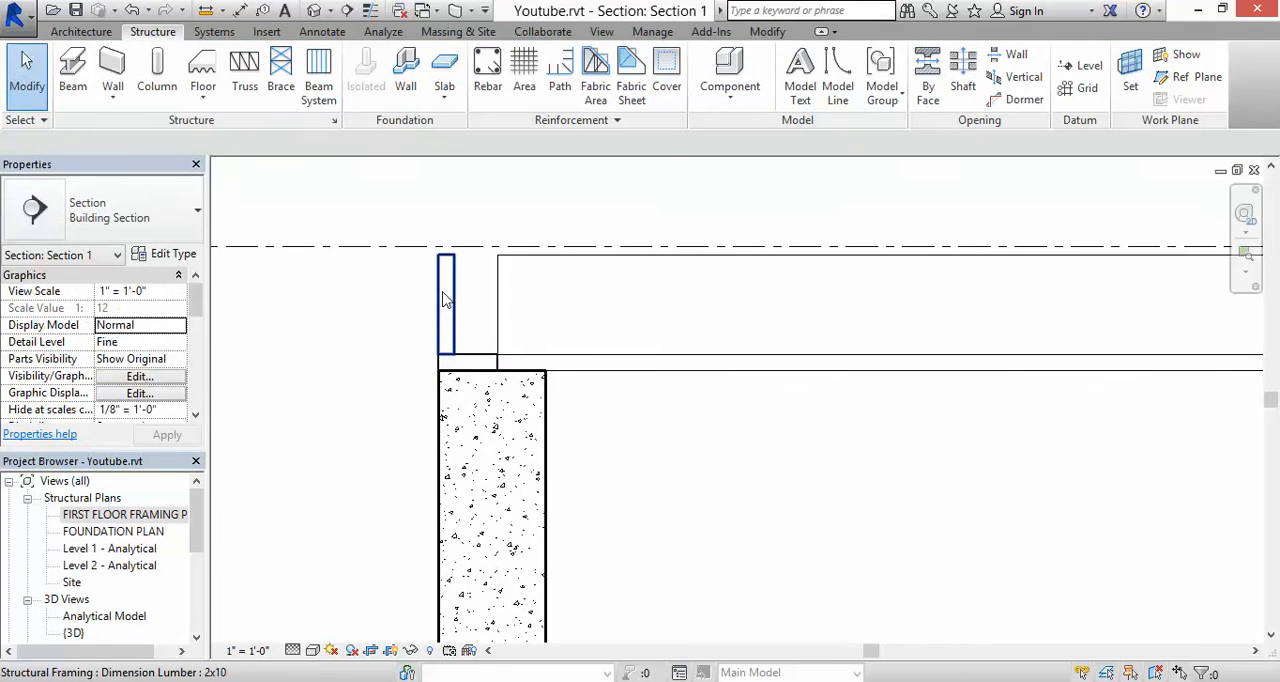
click(438, 295)
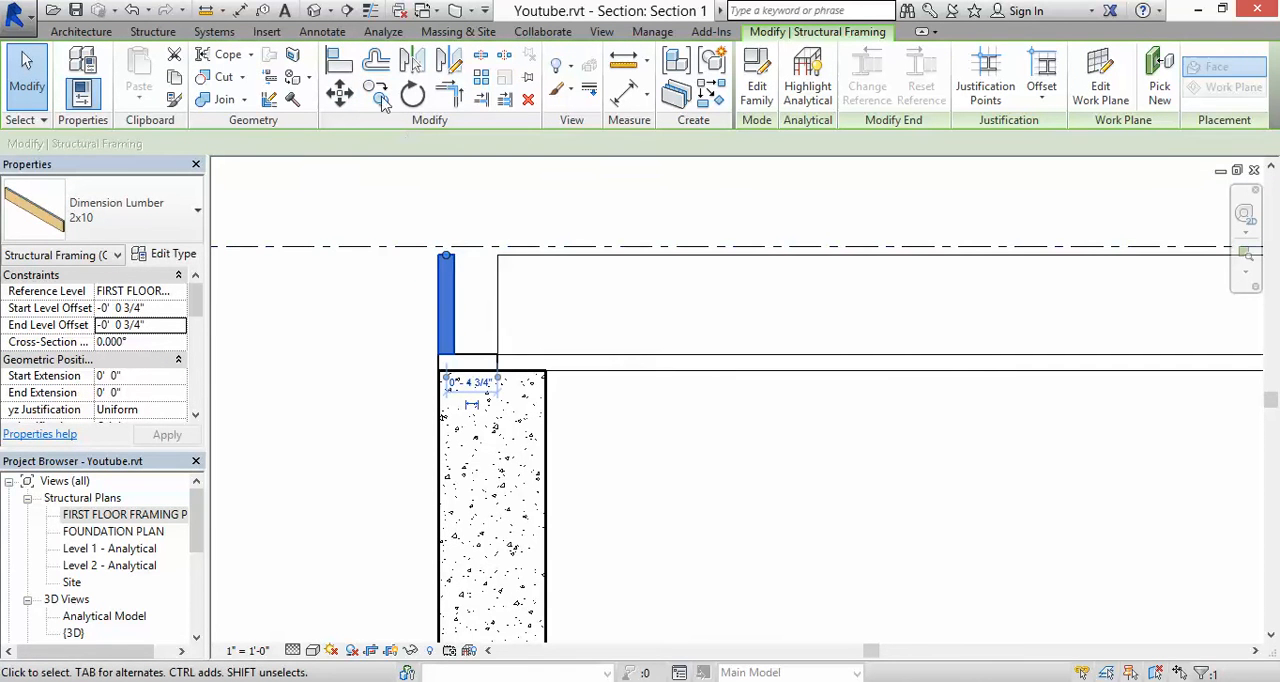
click(377, 94)
click(455, 355)
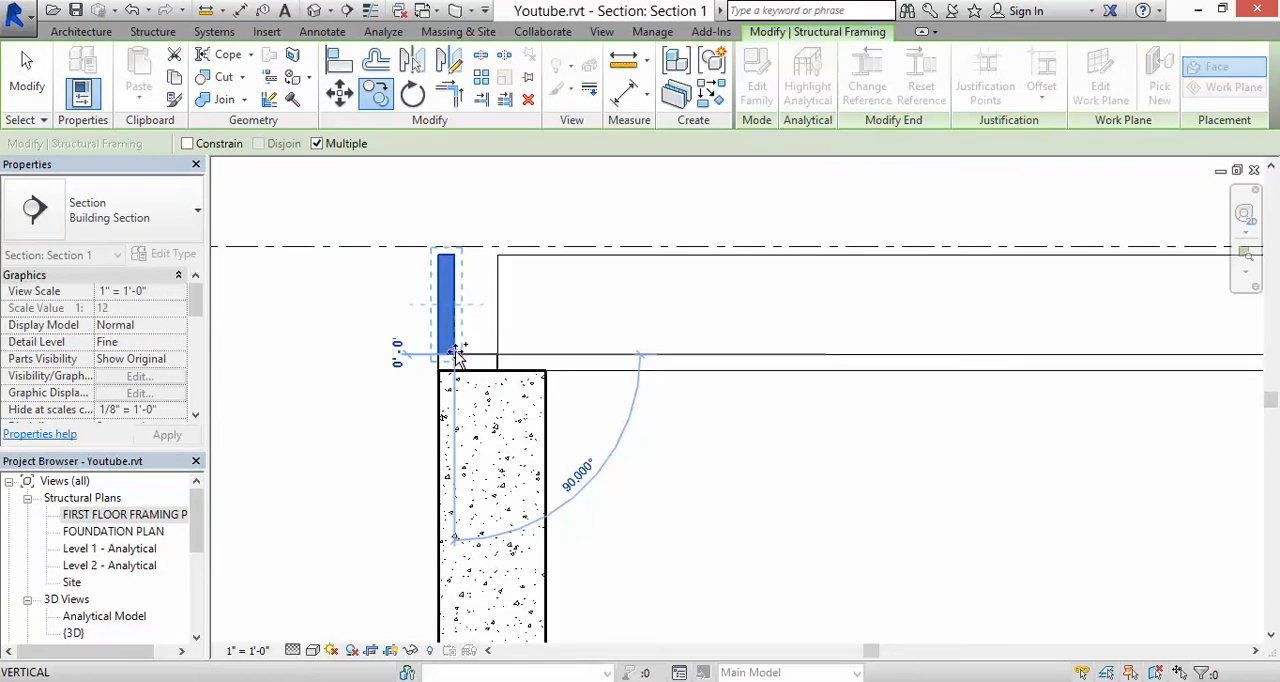
scroll(453, 352, down, 5)
scroll(454, 343, down, 3)
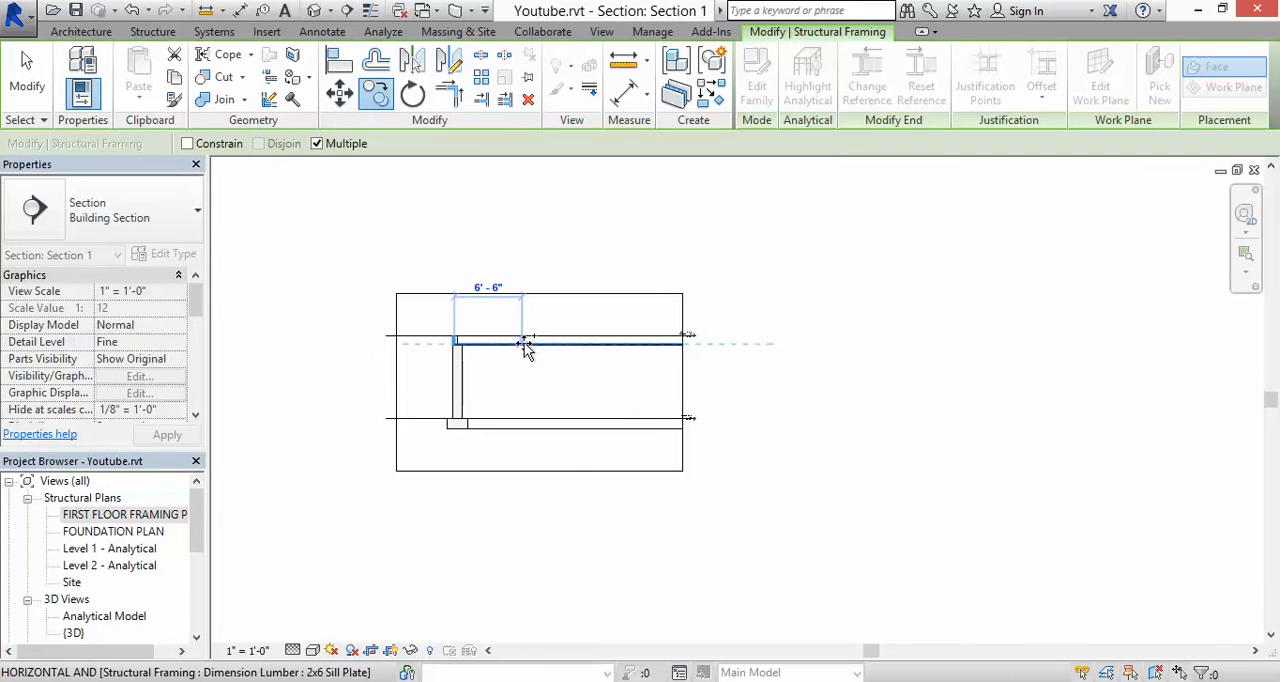
scroll(623, 343, up, 5)
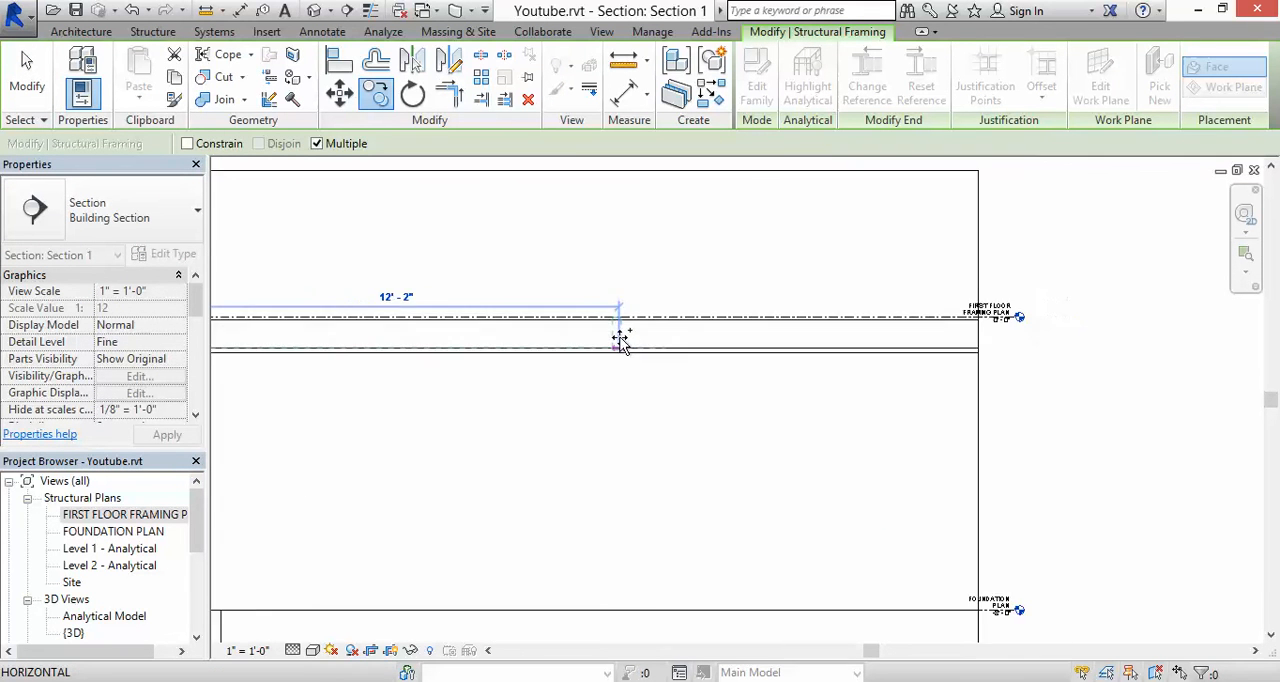
scroll(620, 341, down, 3)
click(627, 341)
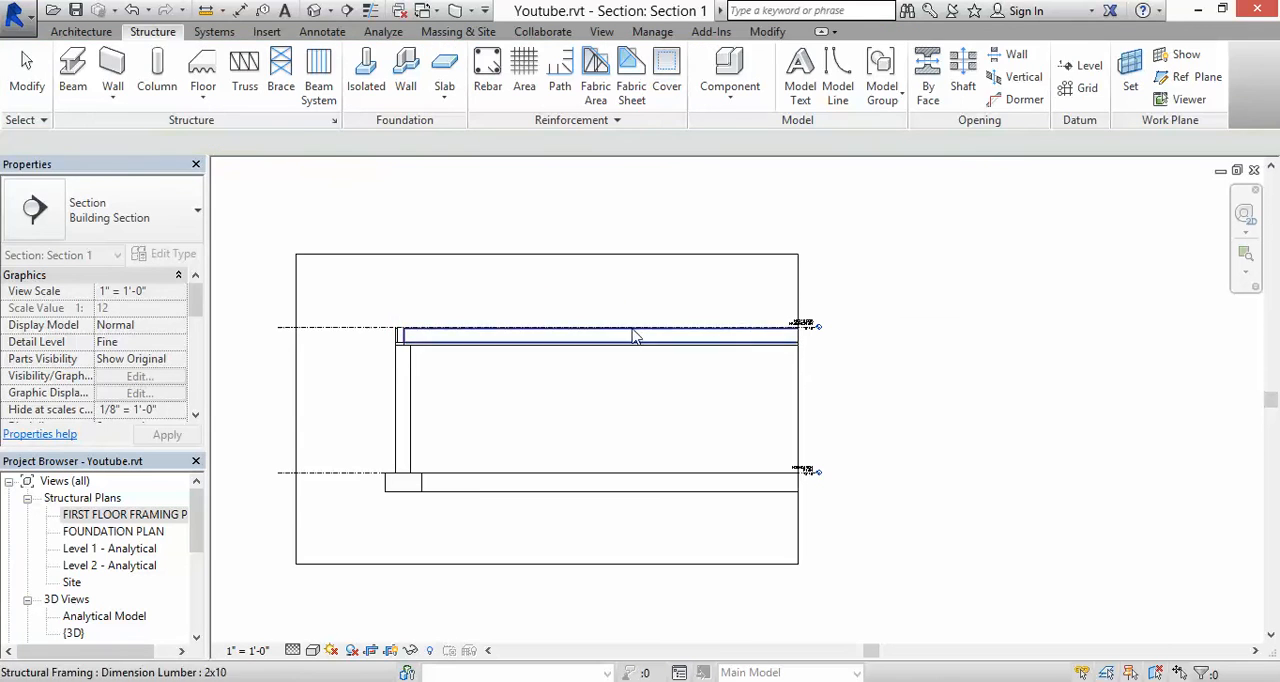
key(Escape)
Step: Extend the Section 1 crop region to the right, past the opposite foundation wall and its footing
click(799, 293)
click(799, 293)
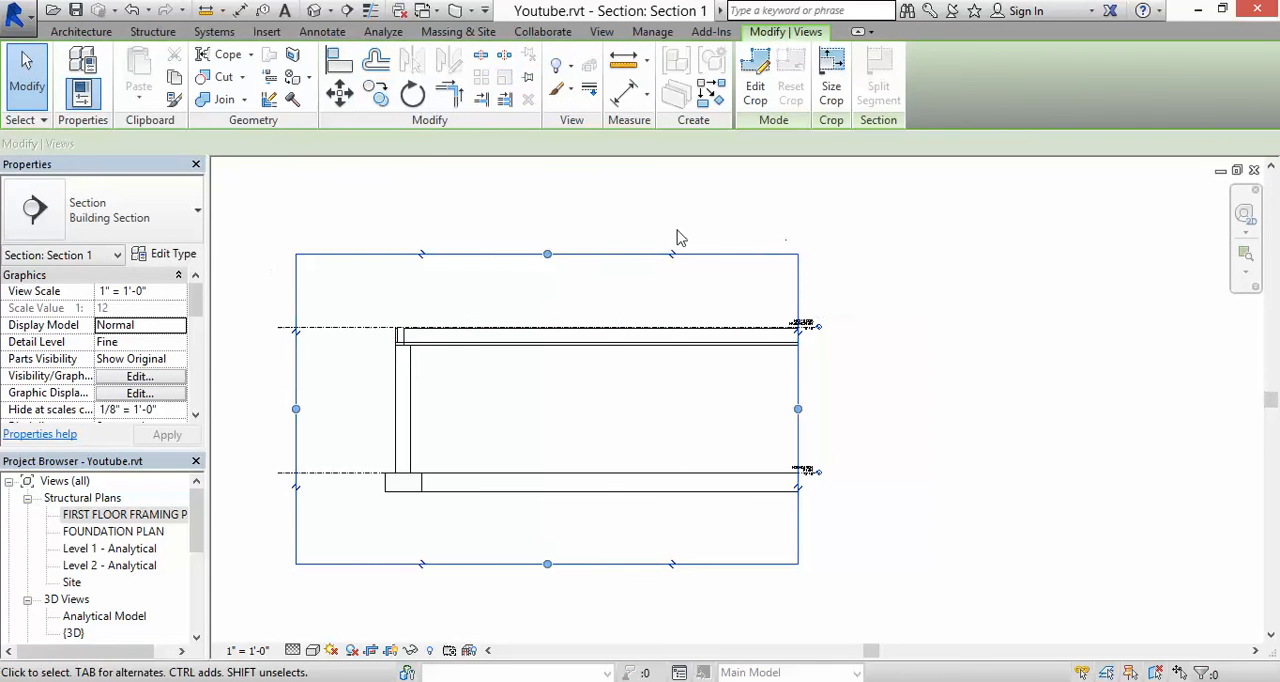
drag(798, 409, 1085, 407)
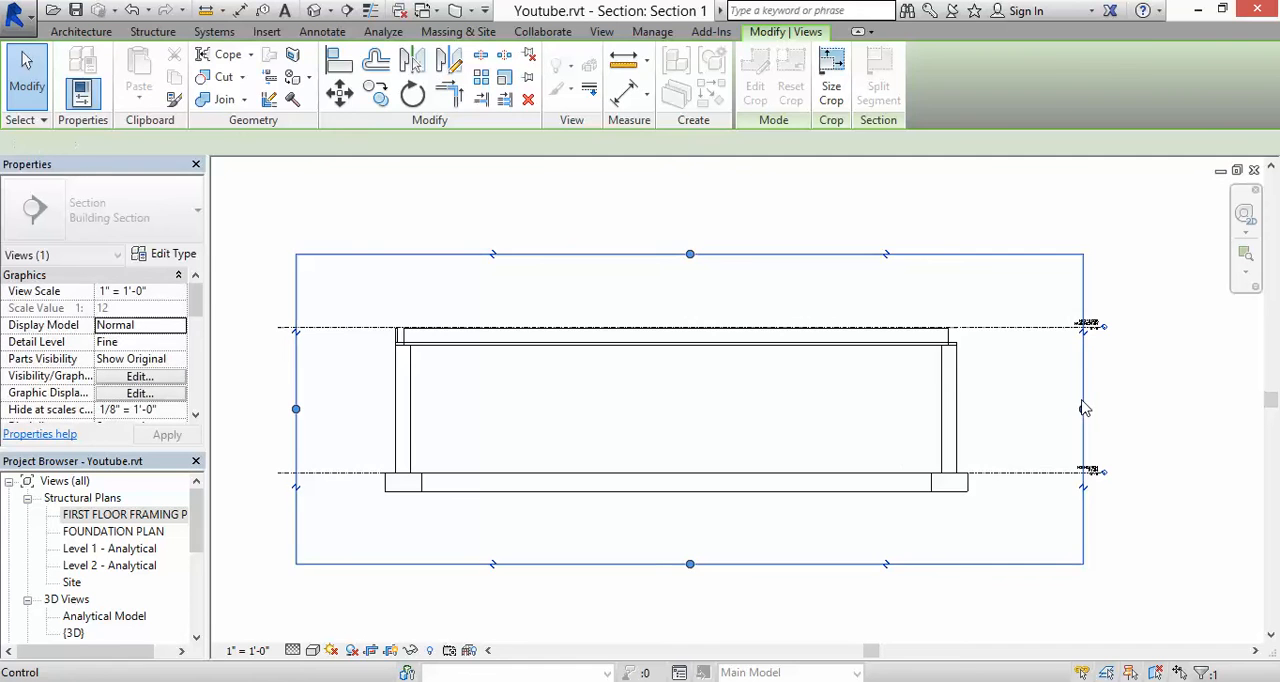
key(Escape)
Step: Copy the 2x10 beam from its lower inner corner to the outer top corner of the opposite wall's sill plate
scroll(385, 330, up, 4)
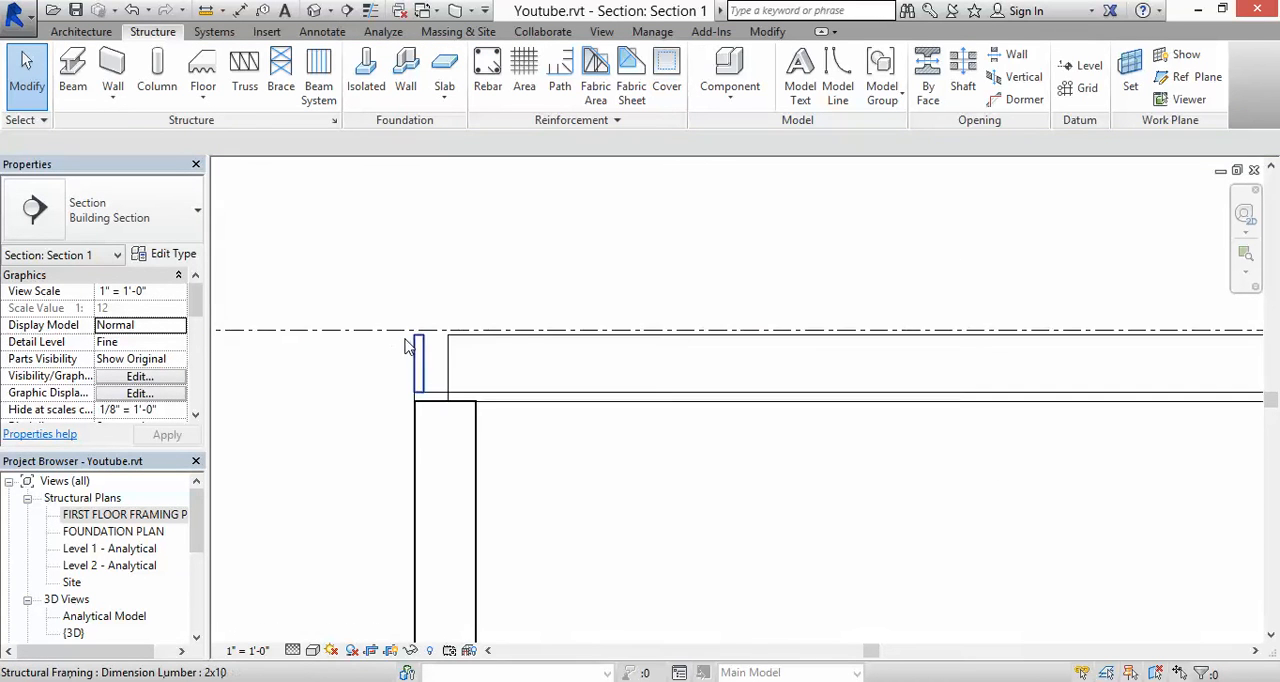
click(415, 337)
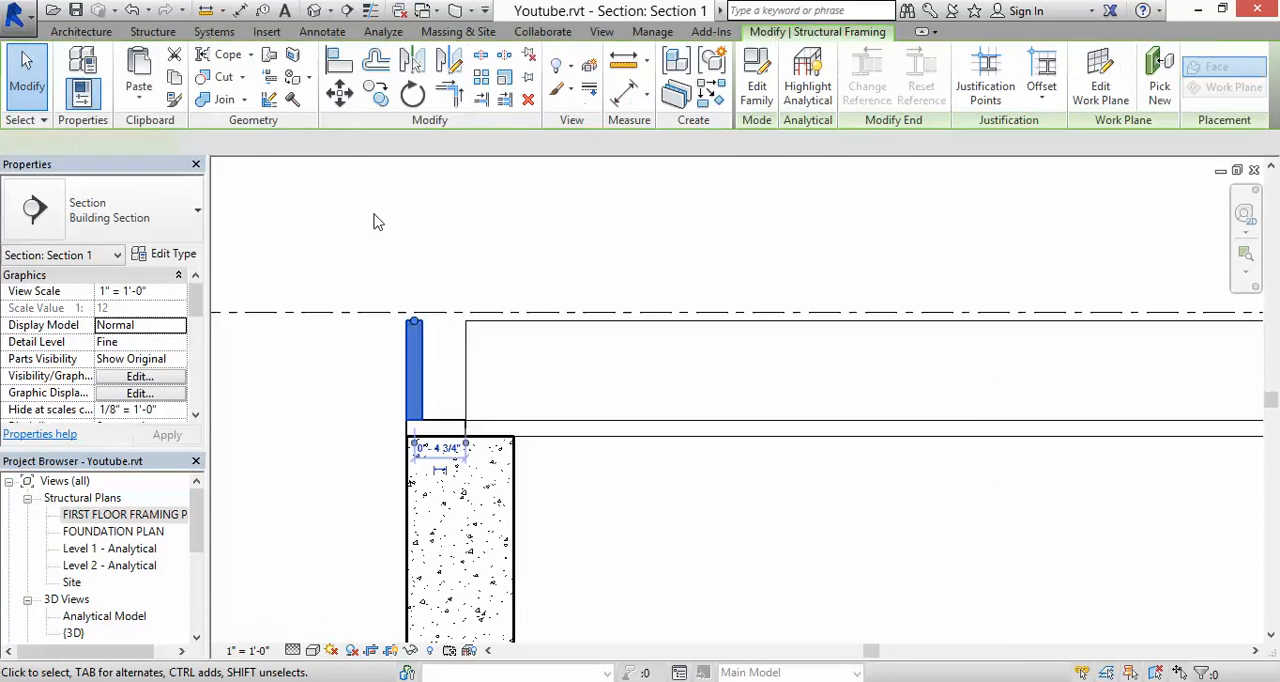
click(378, 93)
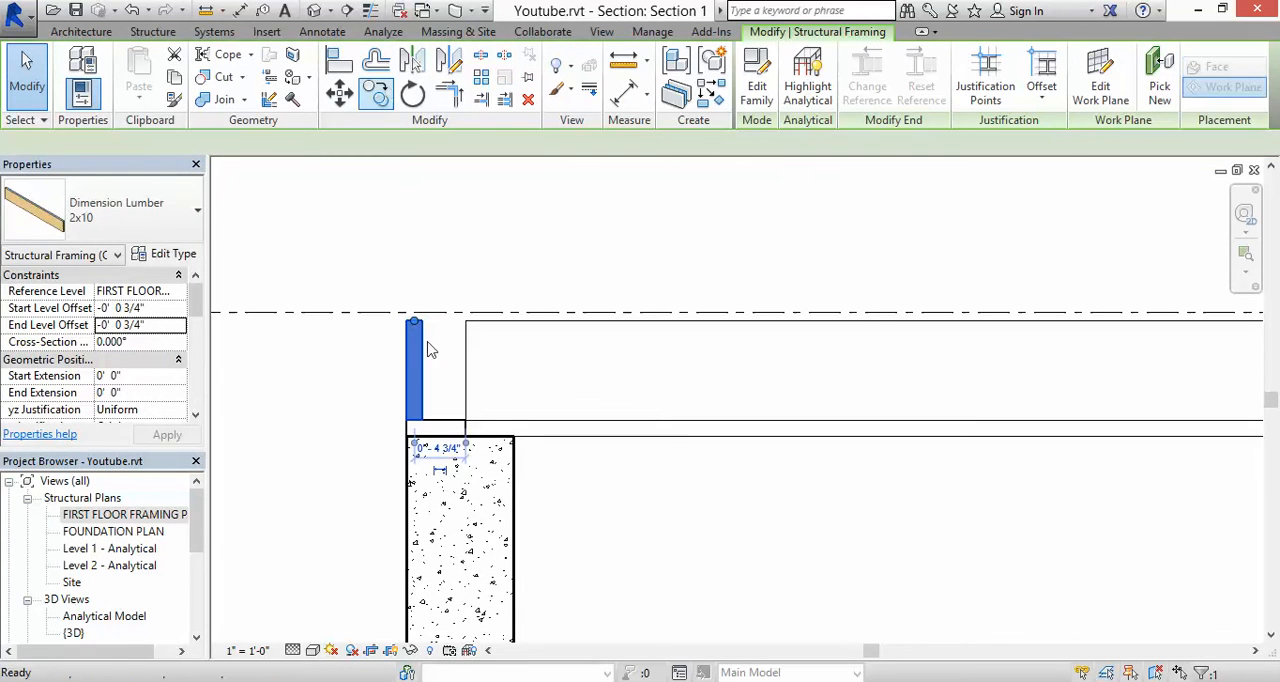
click(427, 428)
scroll(425, 424, down, 4)
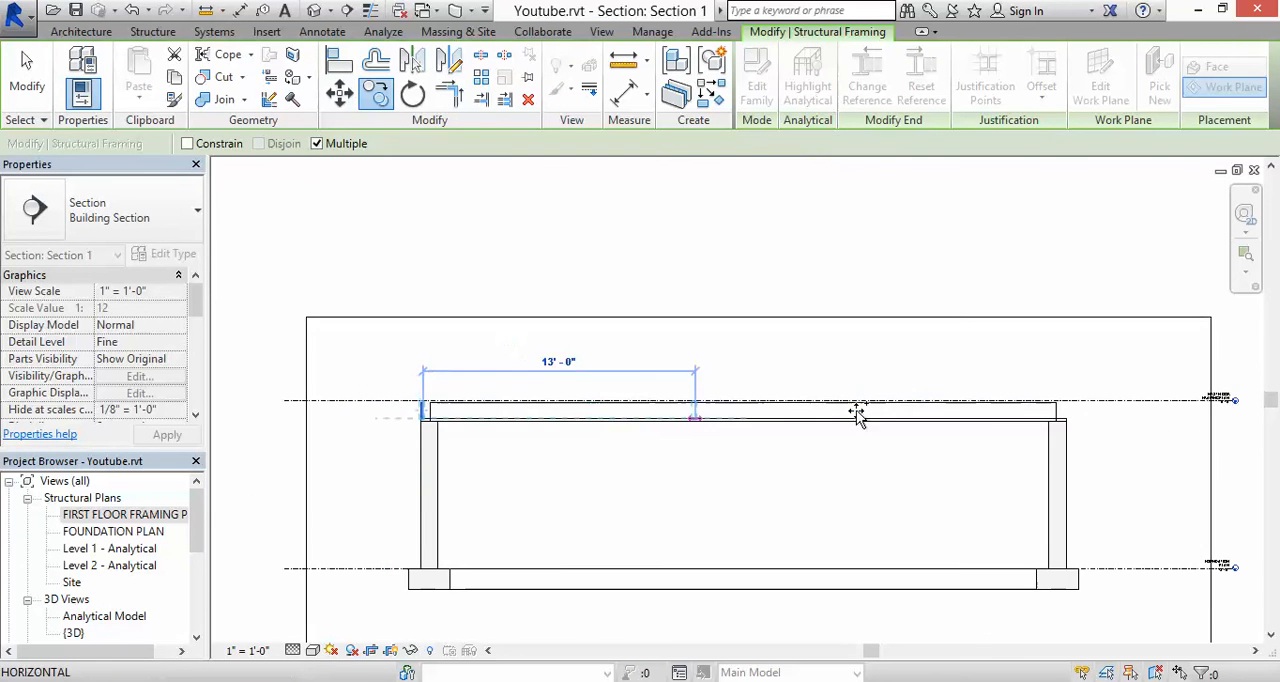
scroll(1058, 416, up, 2)
middle_drag(1107, 426, 720, 428)
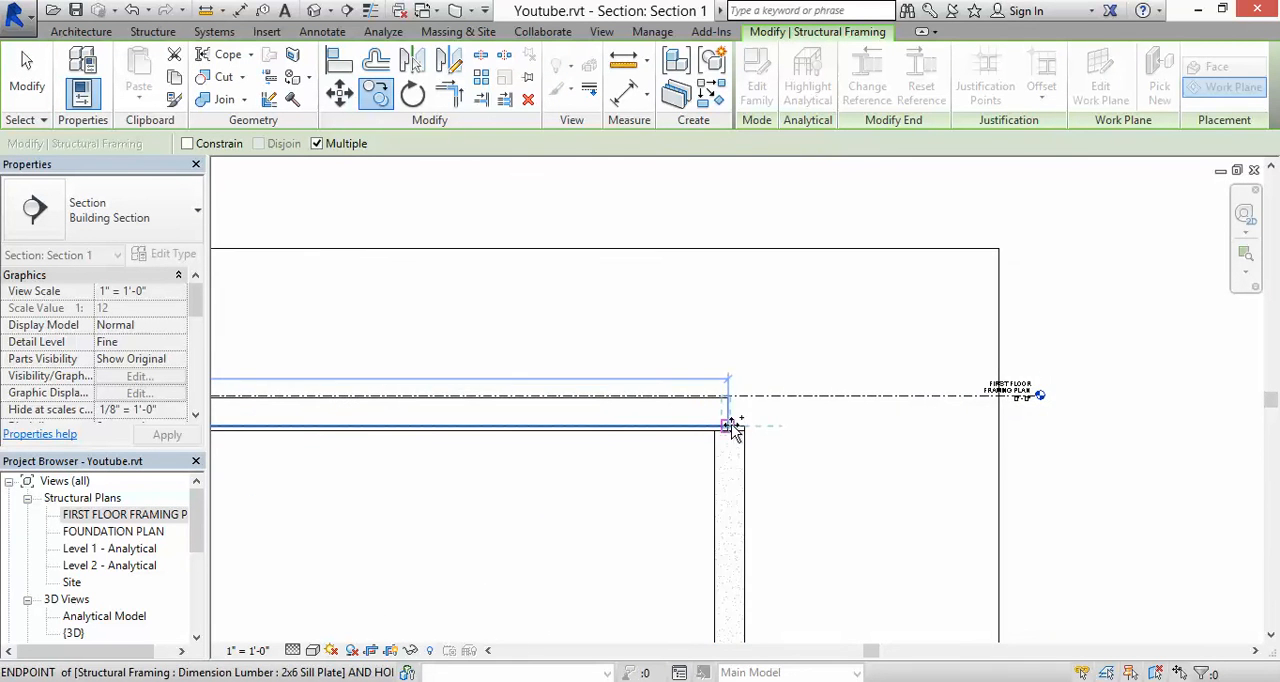
scroll(732, 426, up, 4)
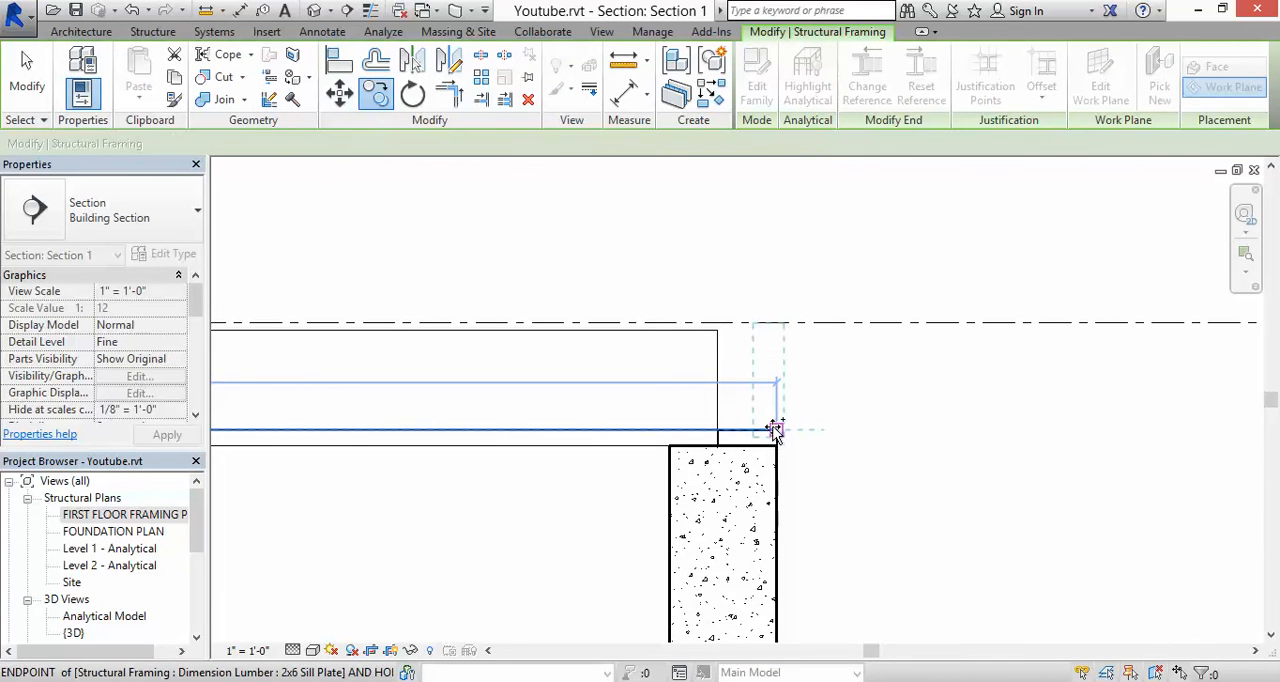
click(775, 430)
key(Escape)
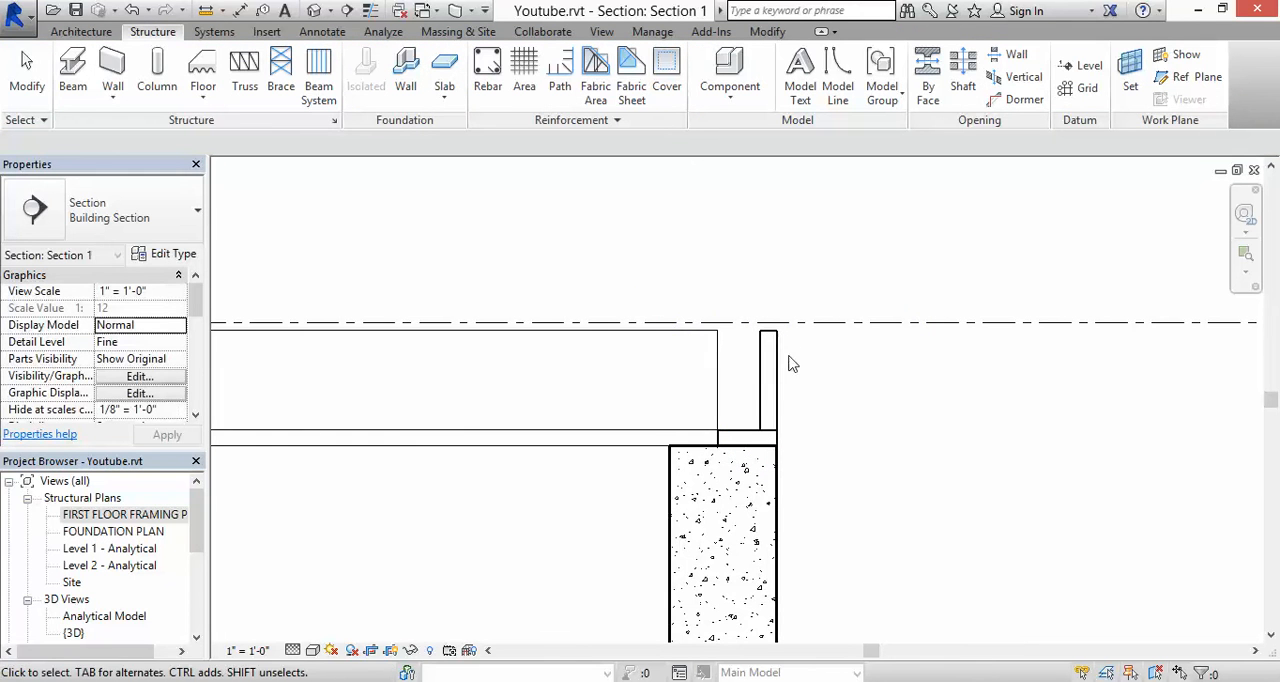
scroll(1206, 245, down, 2)
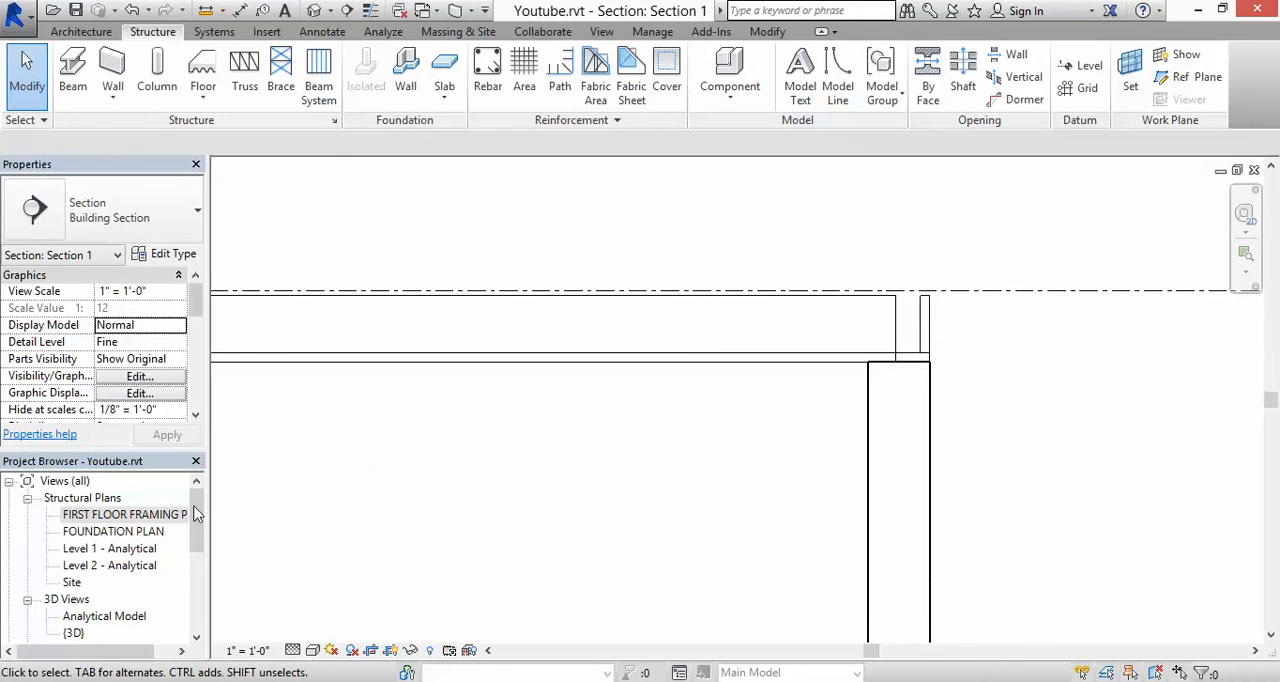
Step: Return to the FIRST FLOOR FRAMING PLAN and extend the left wall's 2x10 beam upward to the inner face of the upper rim board
double_click(122, 513)
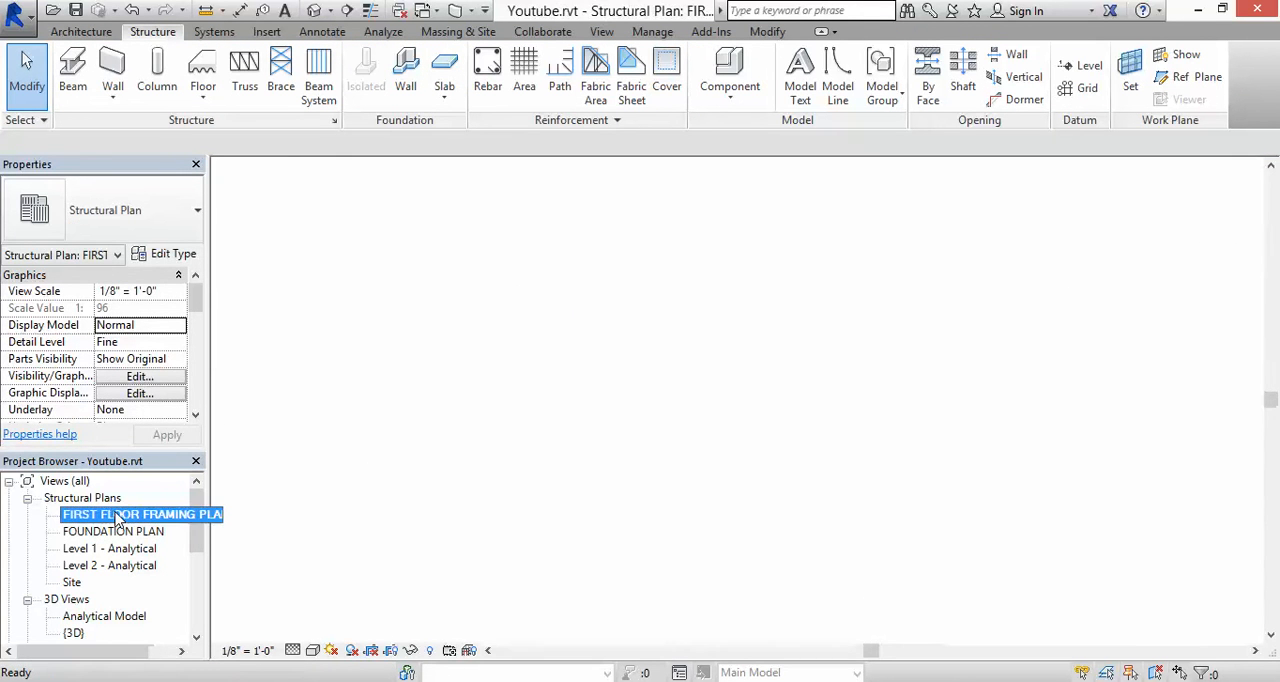
scroll(530, 310, up, 5)
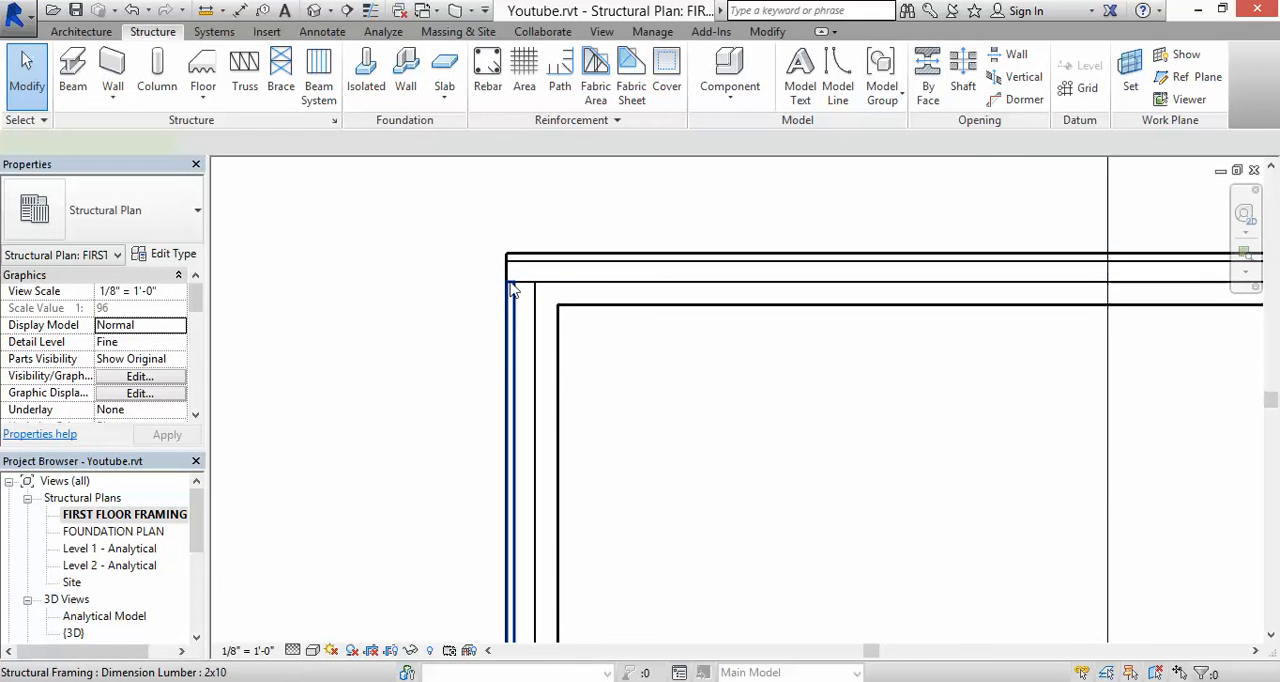
click(512, 283)
scroll(512, 283, up, 3)
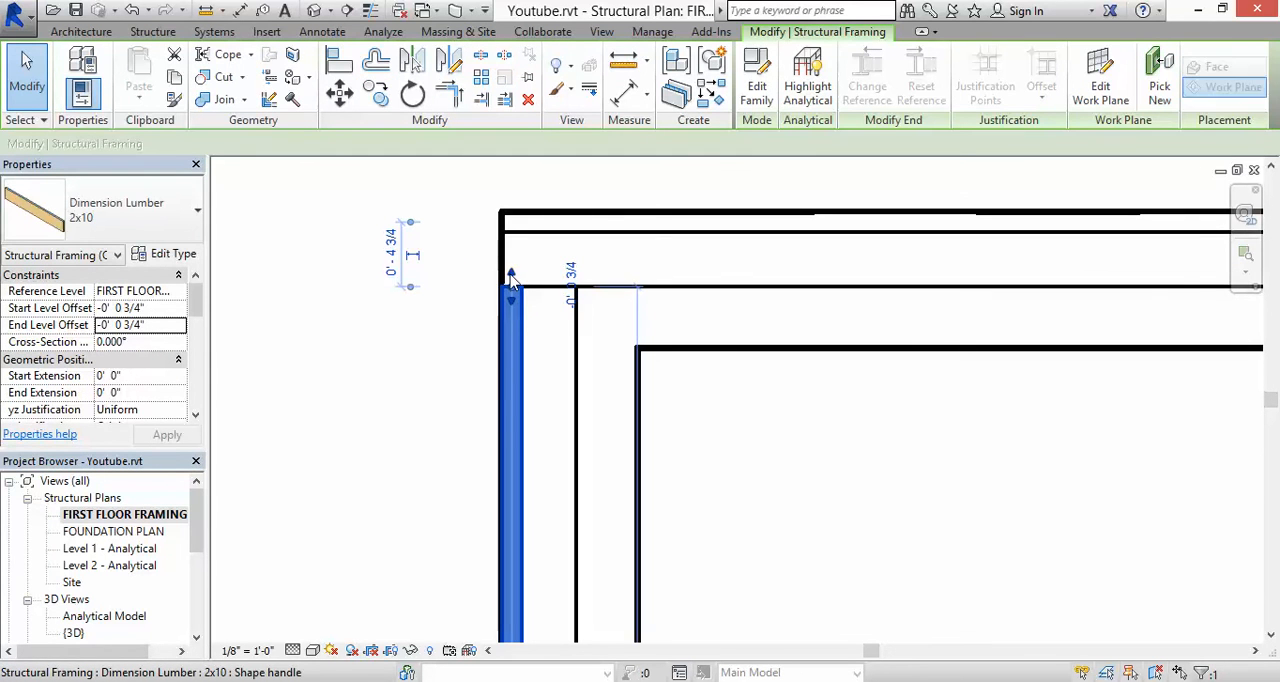
drag(511, 256, 520, 232)
scroll(520, 232, down, 5)
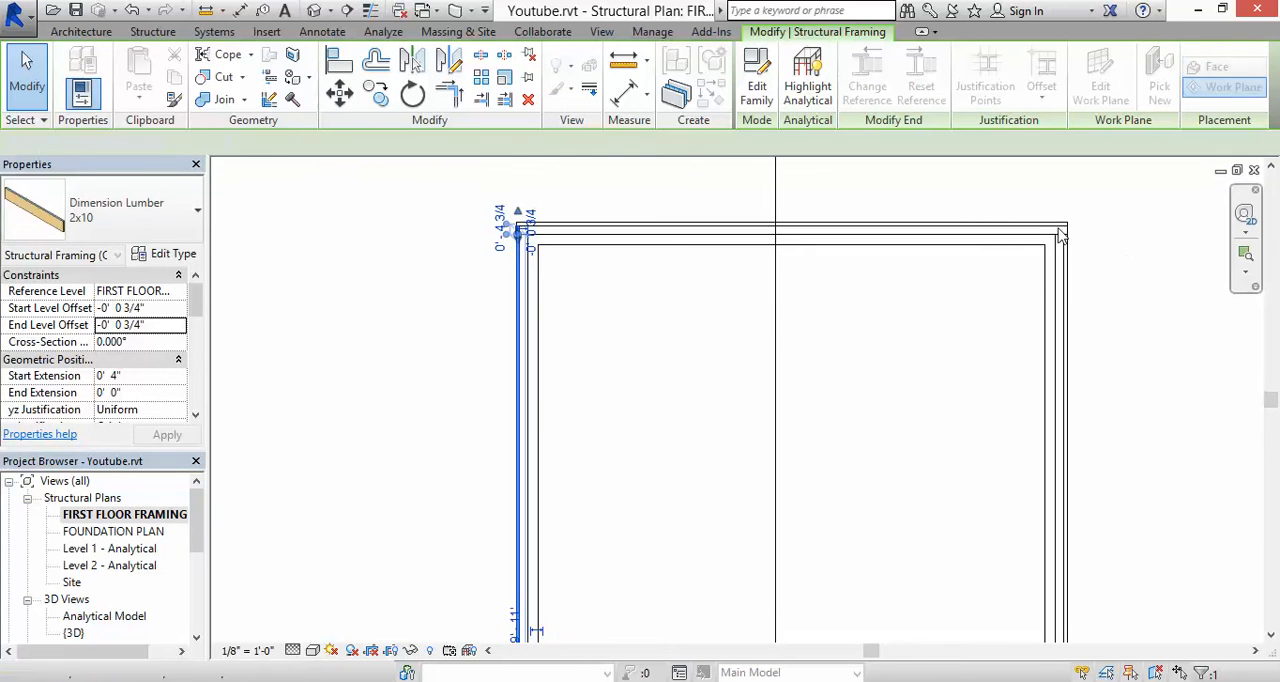
key(Escape)
Step: Extend the right wall's 2x10 beam upward to the inner face of the upper rim board
scroll(1063, 233, up, 2)
scroll(1100, 250, up, 2)
middle_drag(1100, 257, 897, 337)
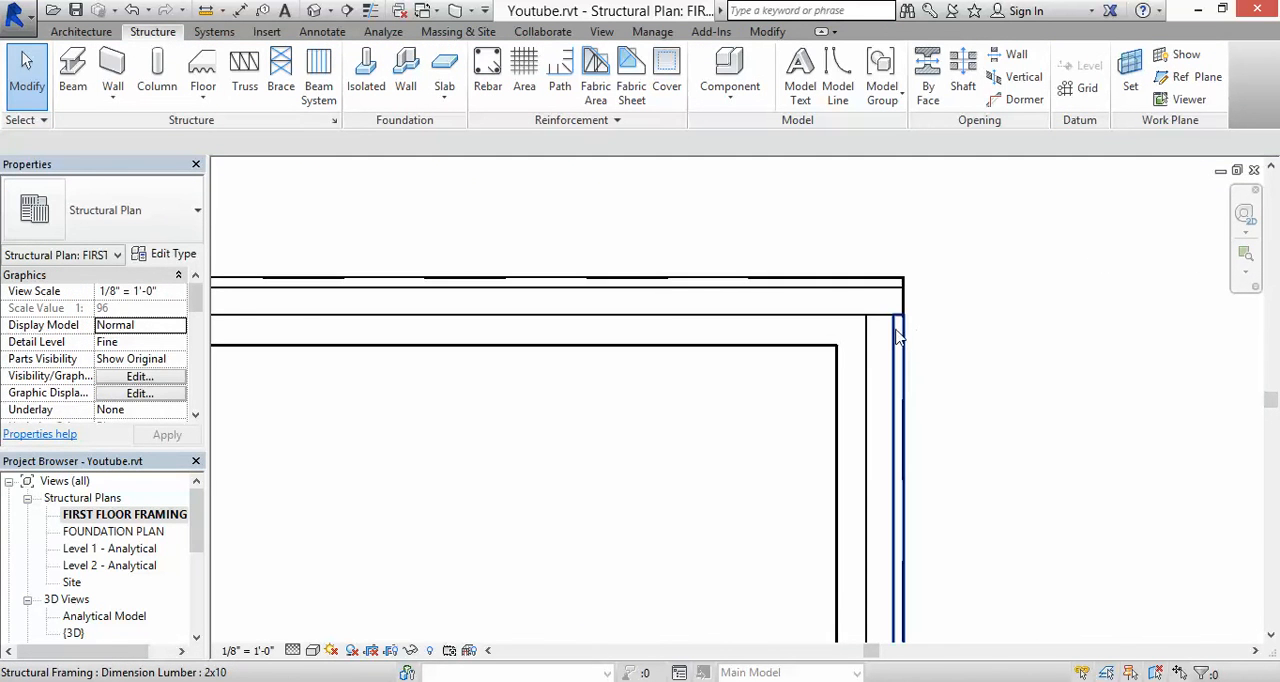
click(898, 320)
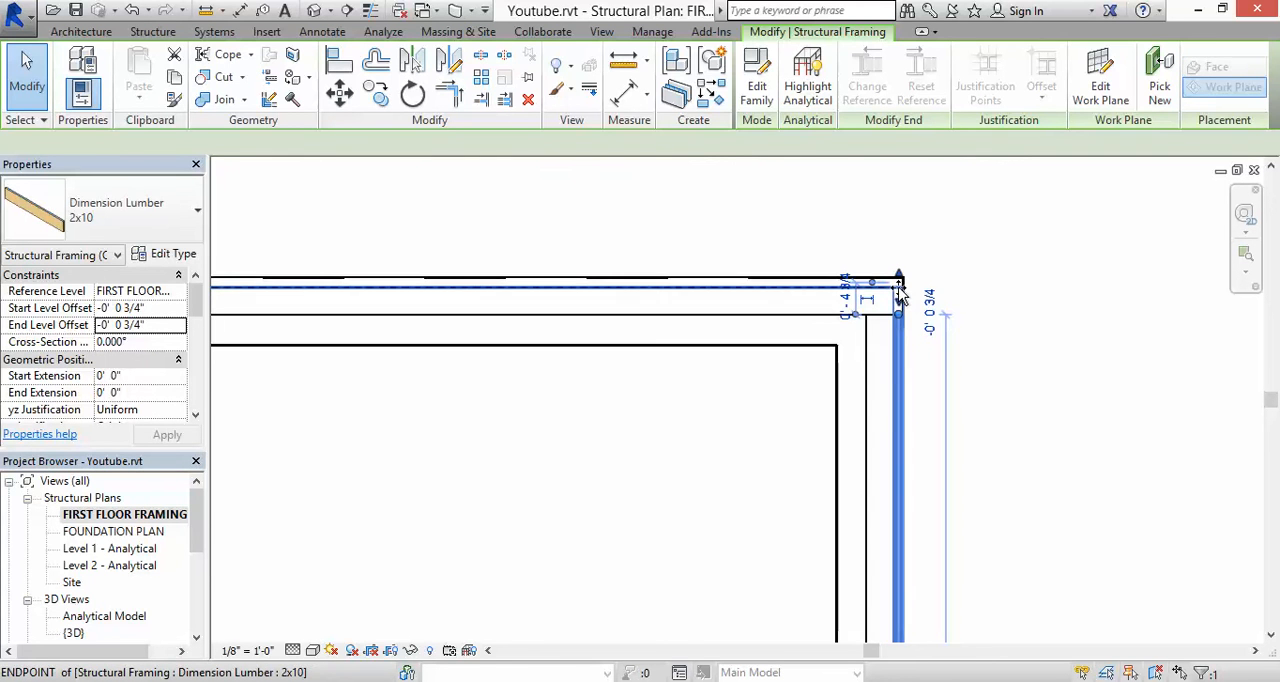
click(908, 232)
scroll(909, 230, down, 4)
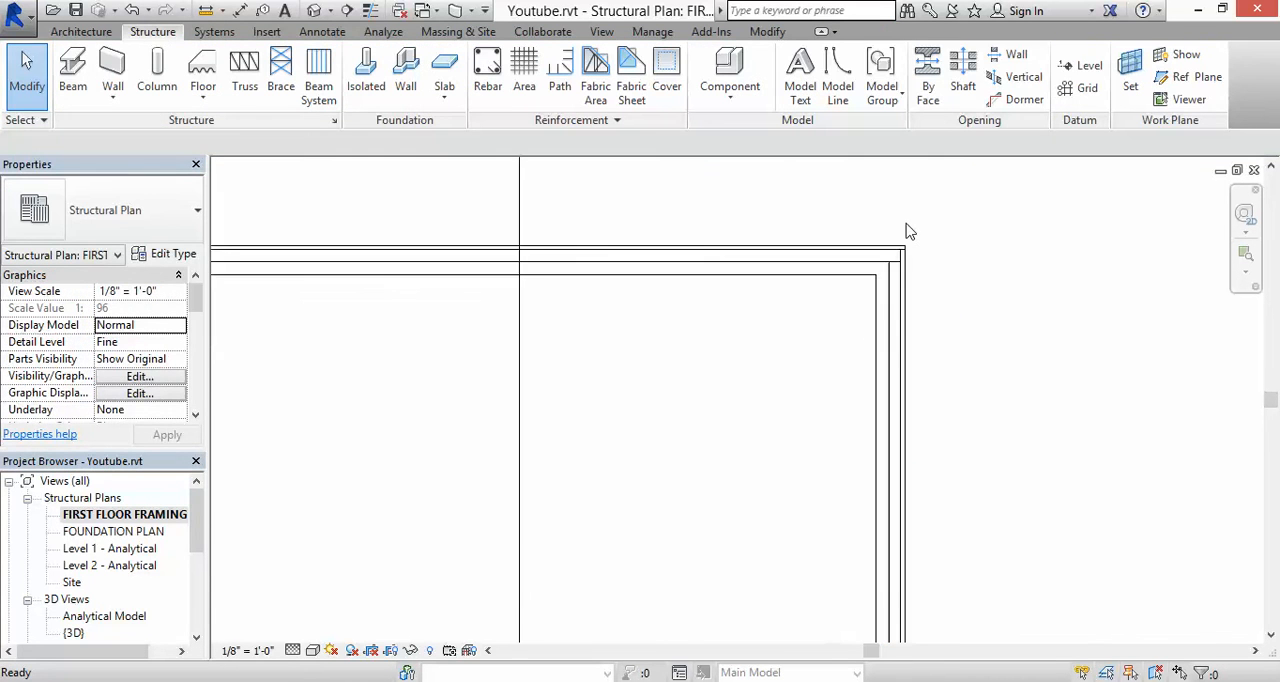
Step: Extend the right wall's 2x10 beam downward to the inner face of the lower rim board
middle_drag(920, 486, 926, 201)
scroll(889, 540, up, 5)
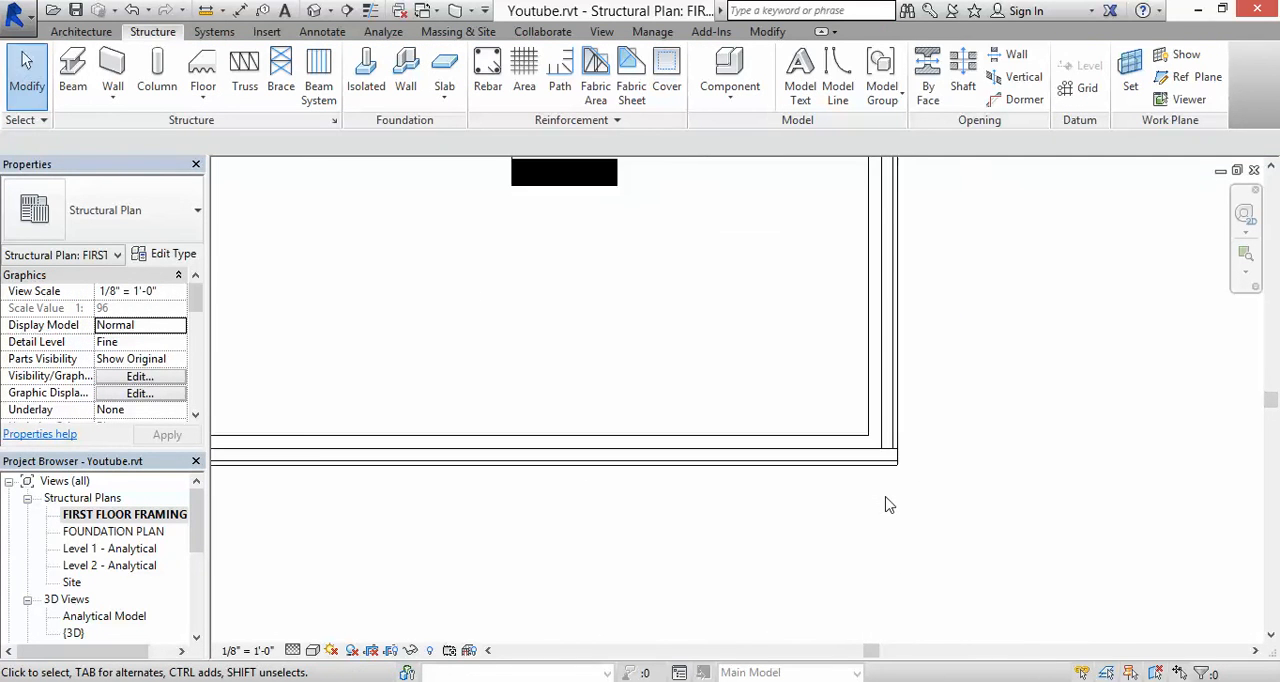
click(910, 374)
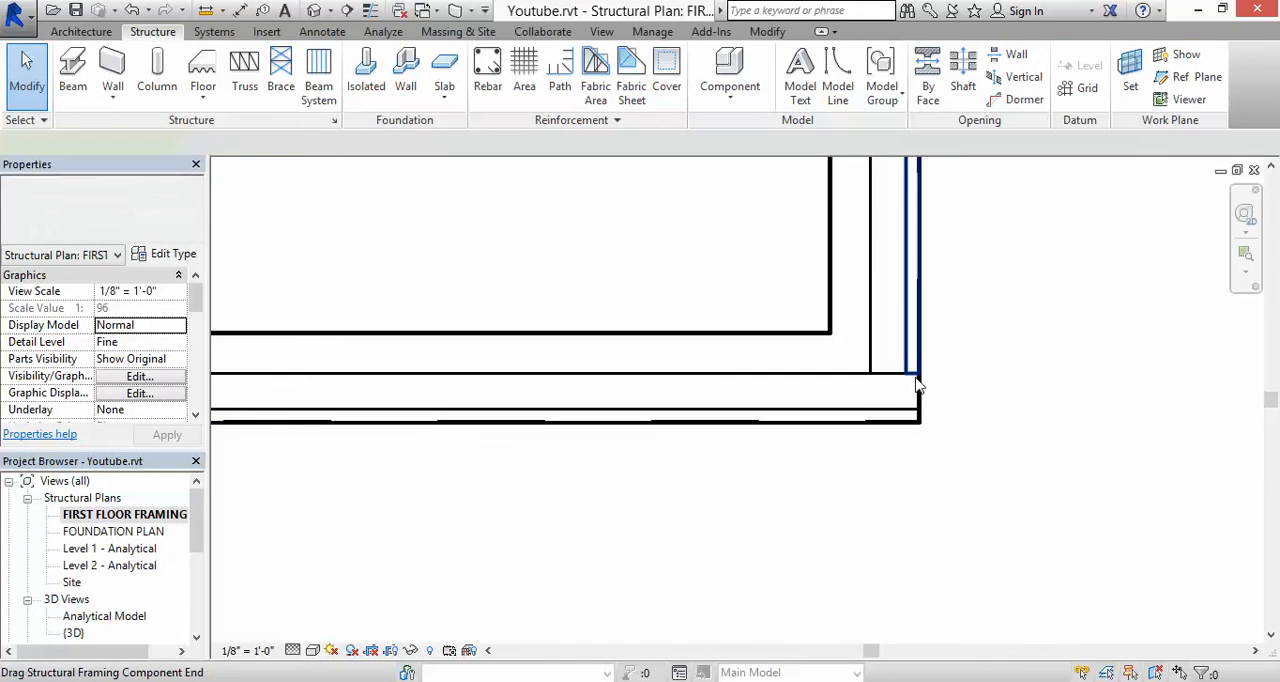
drag(910, 388, 913, 410)
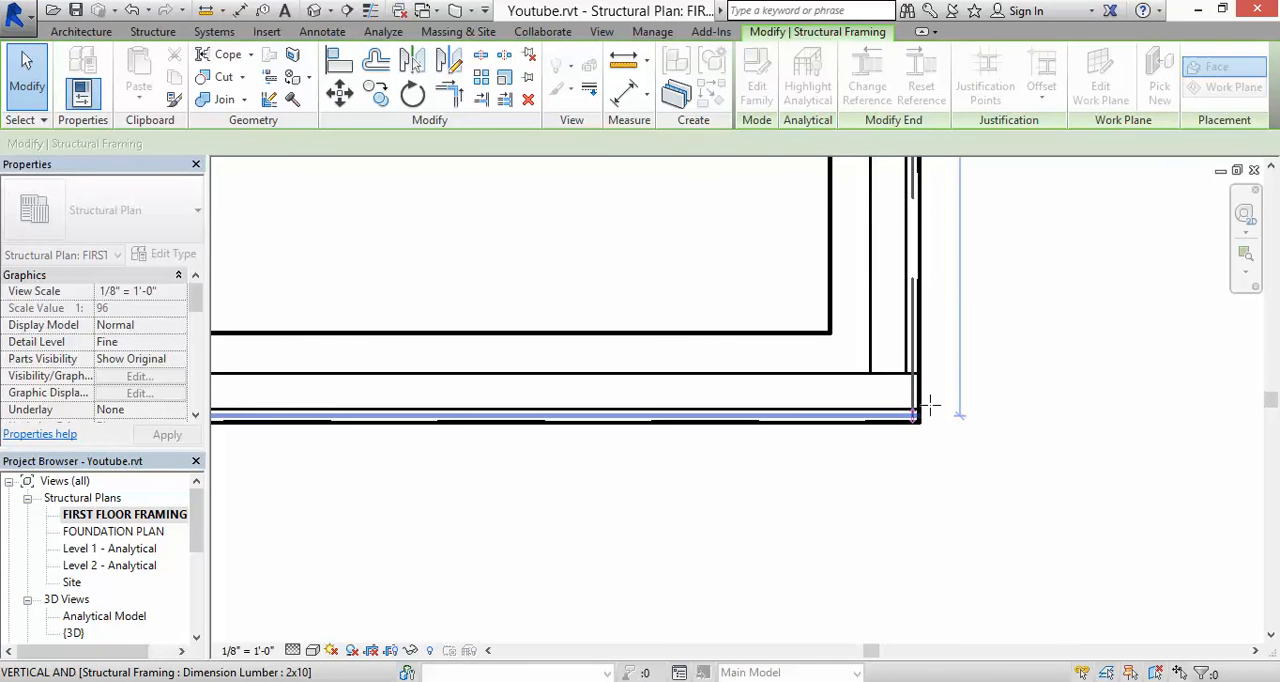
scroll(919, 419, up, 2)
scroll(910, 412, up, 2)
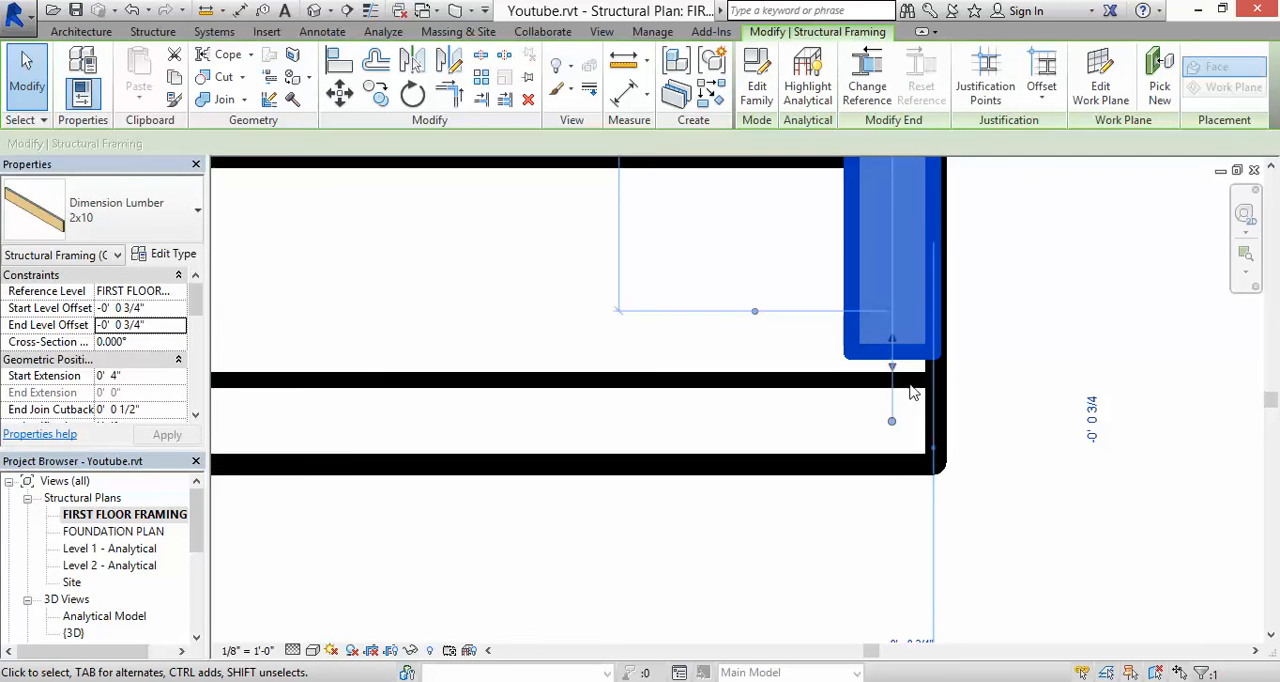
scroll(893, 383, up, 1)
drag(892, 380, 892, 381)
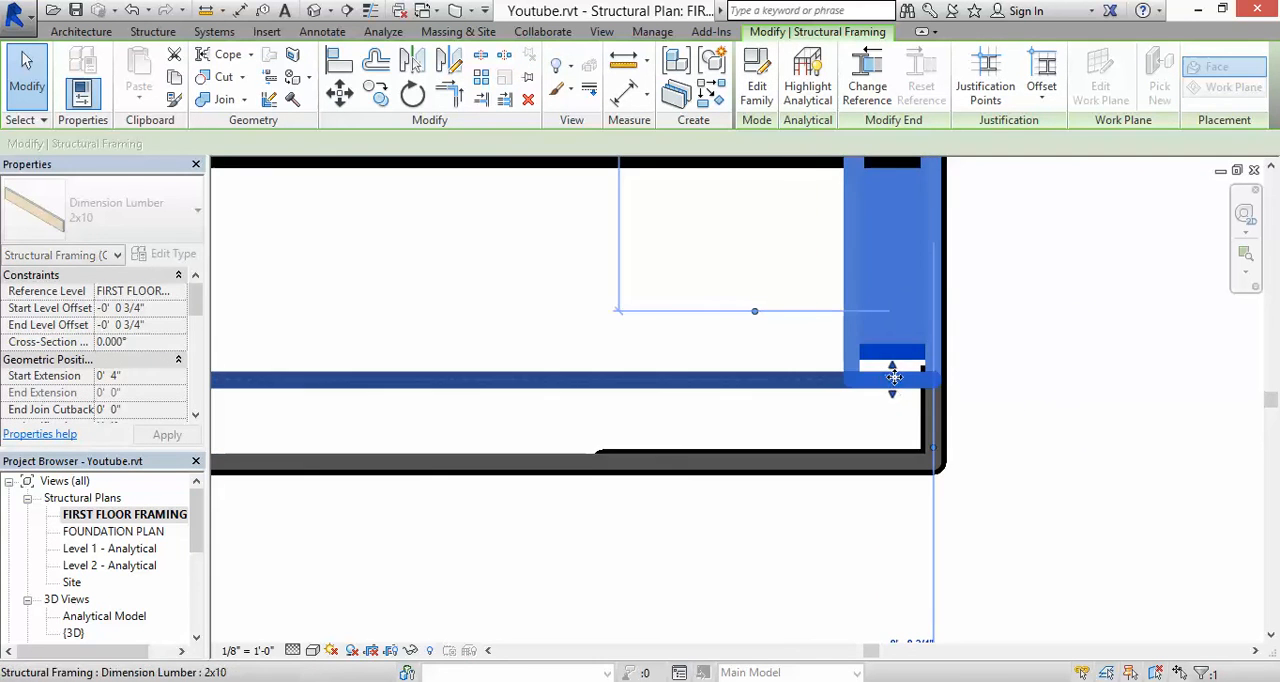
click(994, 336)
Step: Extend the left wall's 2x10 beam downward to the inner face of the lower rim board
scroll(993, 336, down, 3)
scroll(995, 342, down, 5)
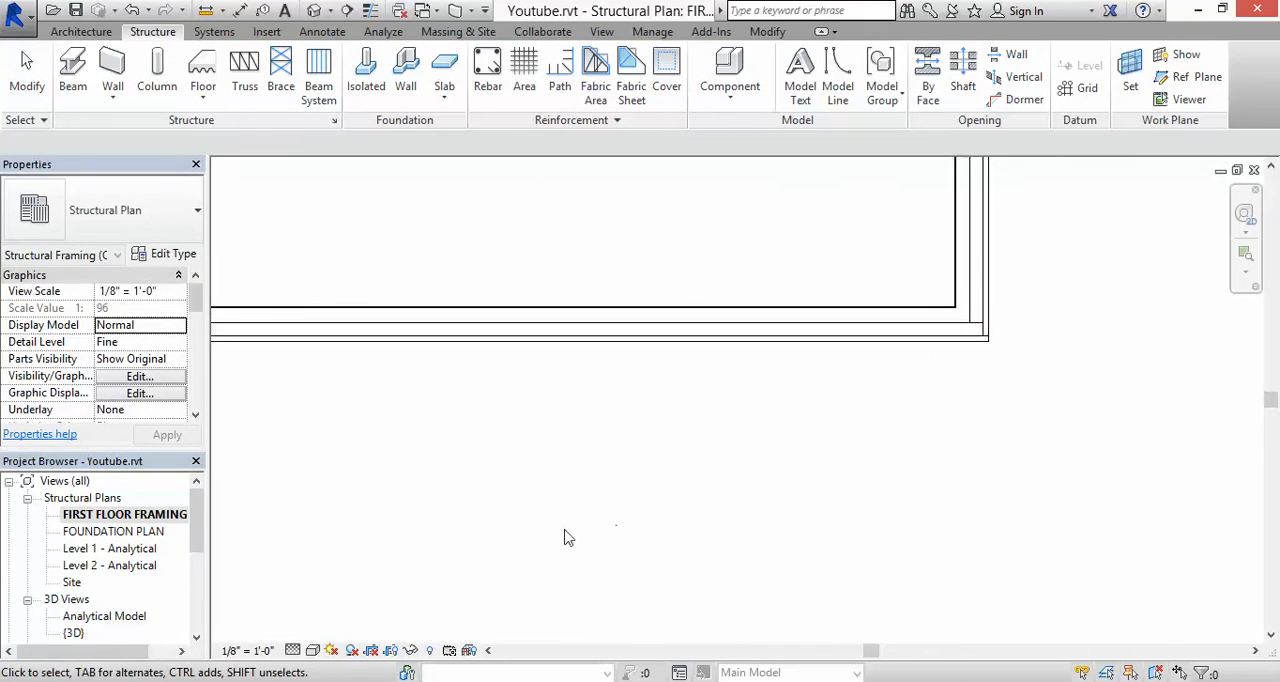
middle_drag(566, 535, 1211, 486)
middle_drag(1111, 436, 1031, 600)
scroll(681, 441, up, 2)
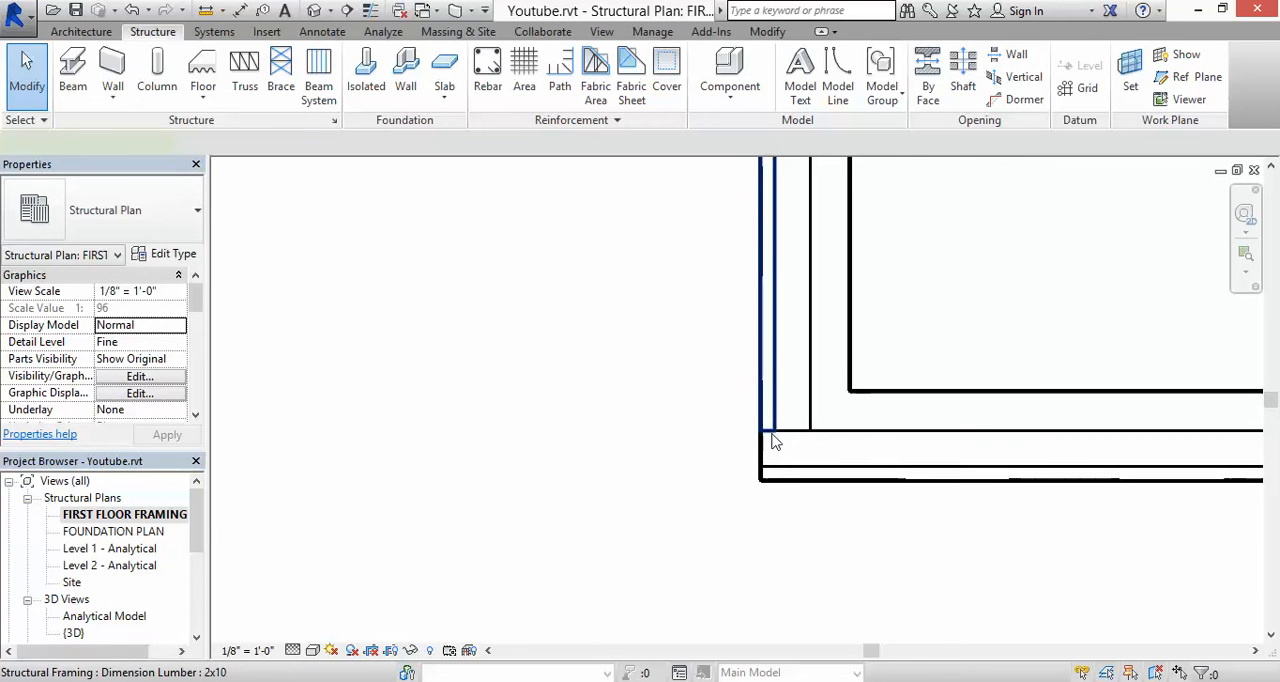
click(773, 441)
scroll(768, 450, up, 2)
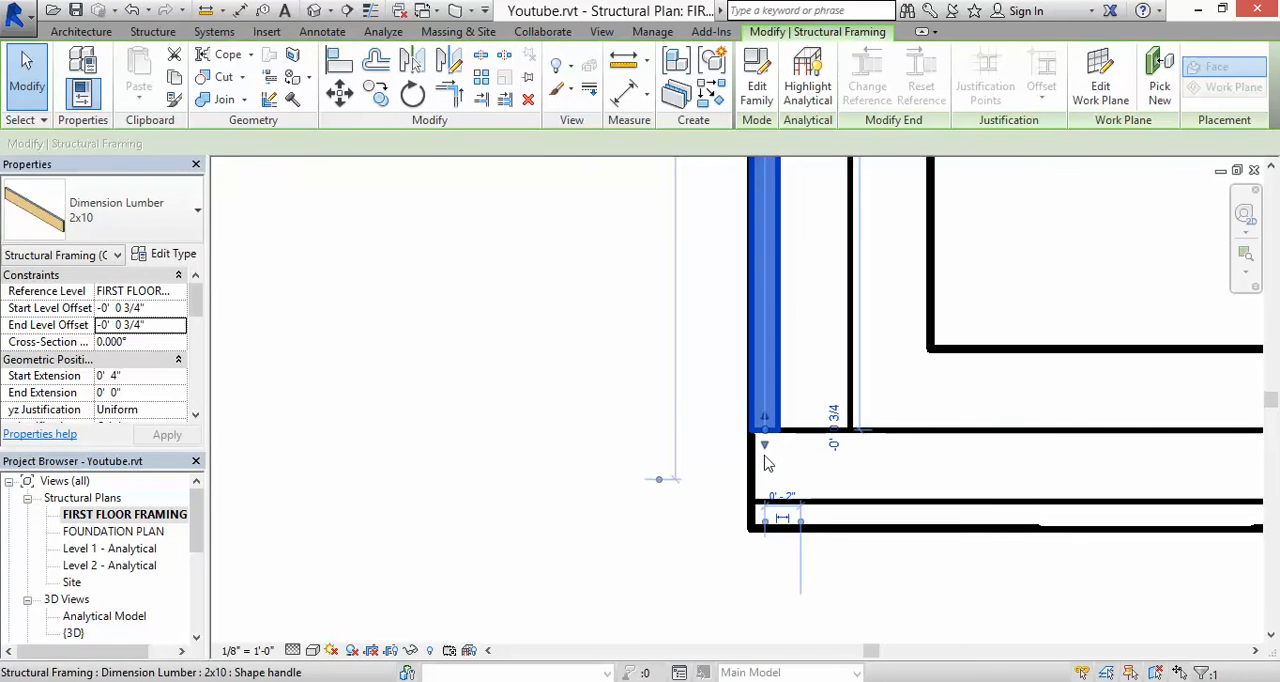
drag(768, 462, 763, 502)
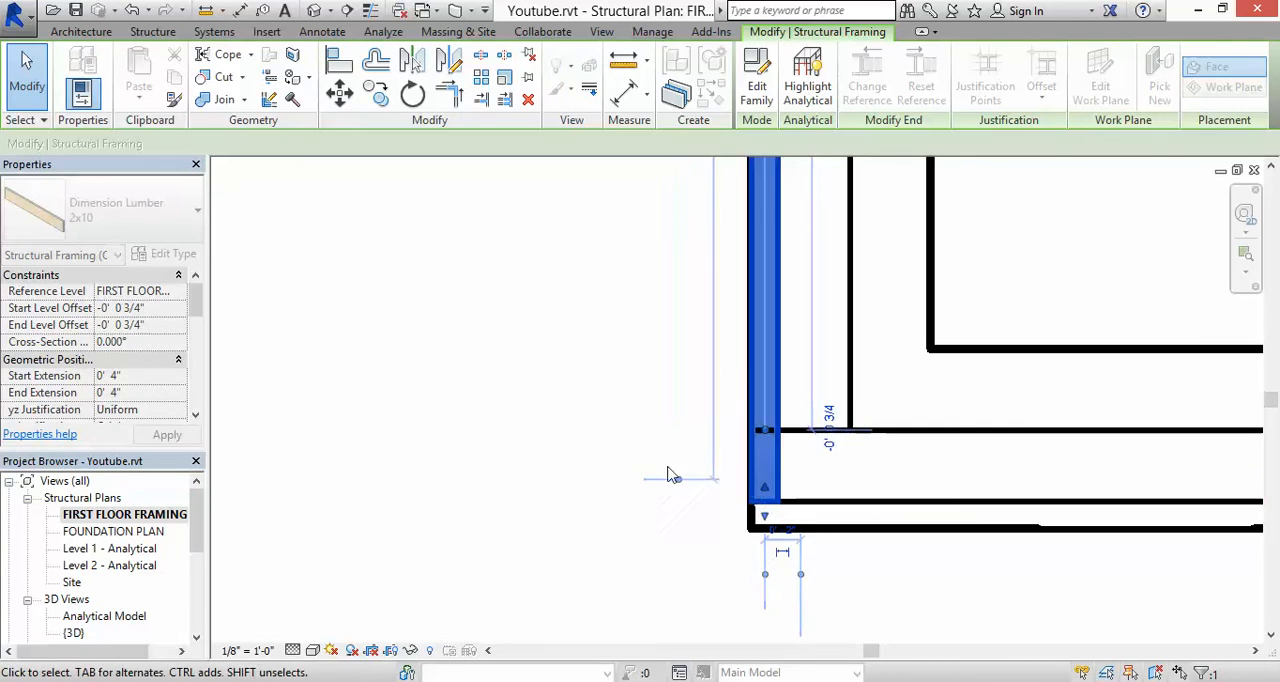
click(628, 426)
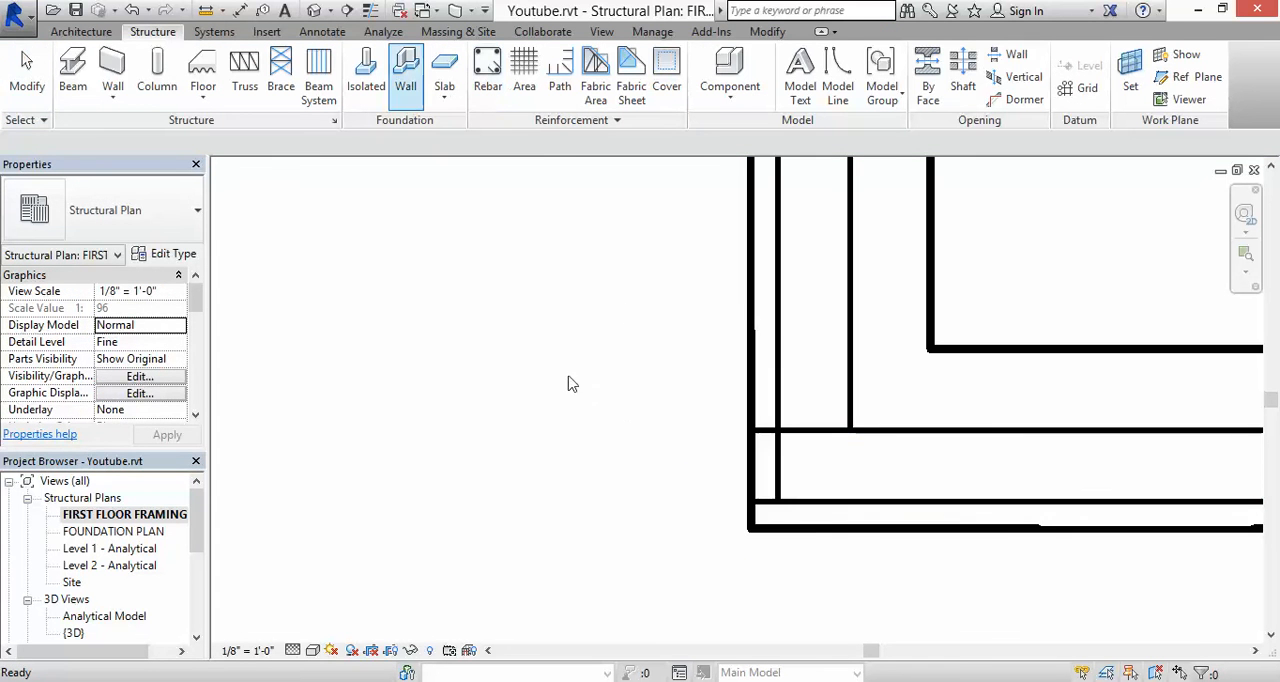
Step: Open the default 3D view and examine the rim boards and their corner joints on the sill plates from different angles
scroll(654, 449, down, 4)
middle_drag(843, 548, 466, 604)
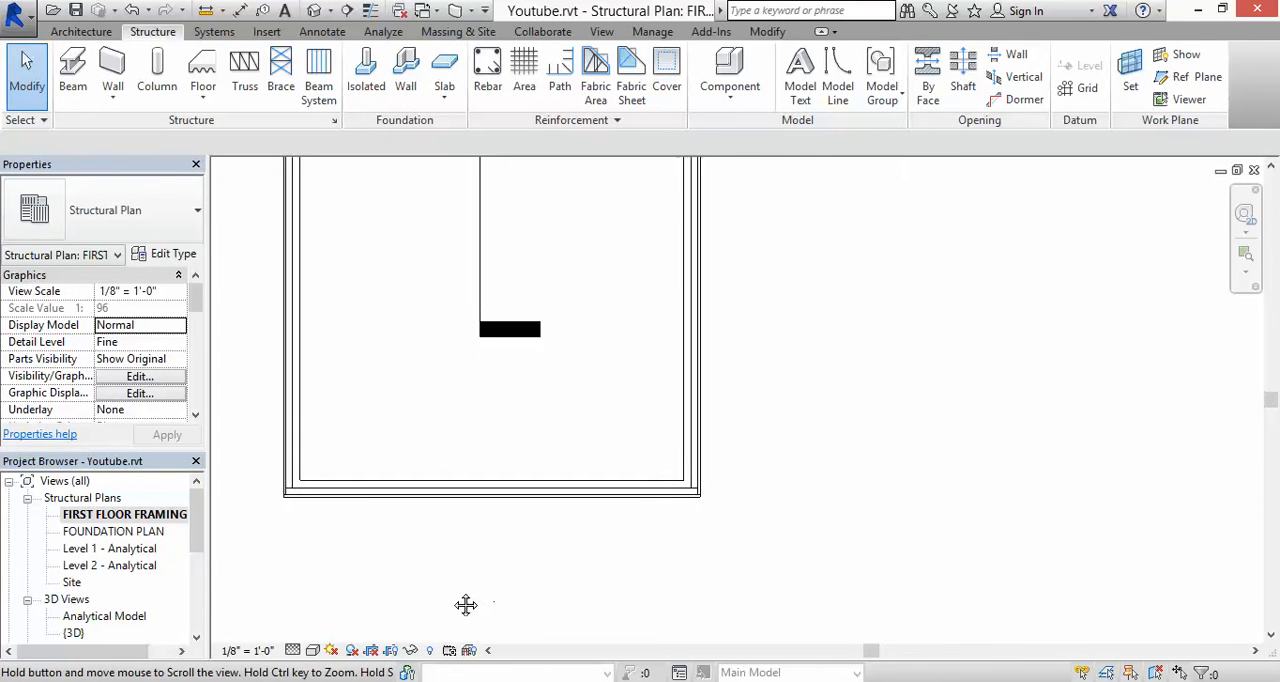
scroll(741, 338, down, 2)
middle_drag(775, 315, 766, 470)
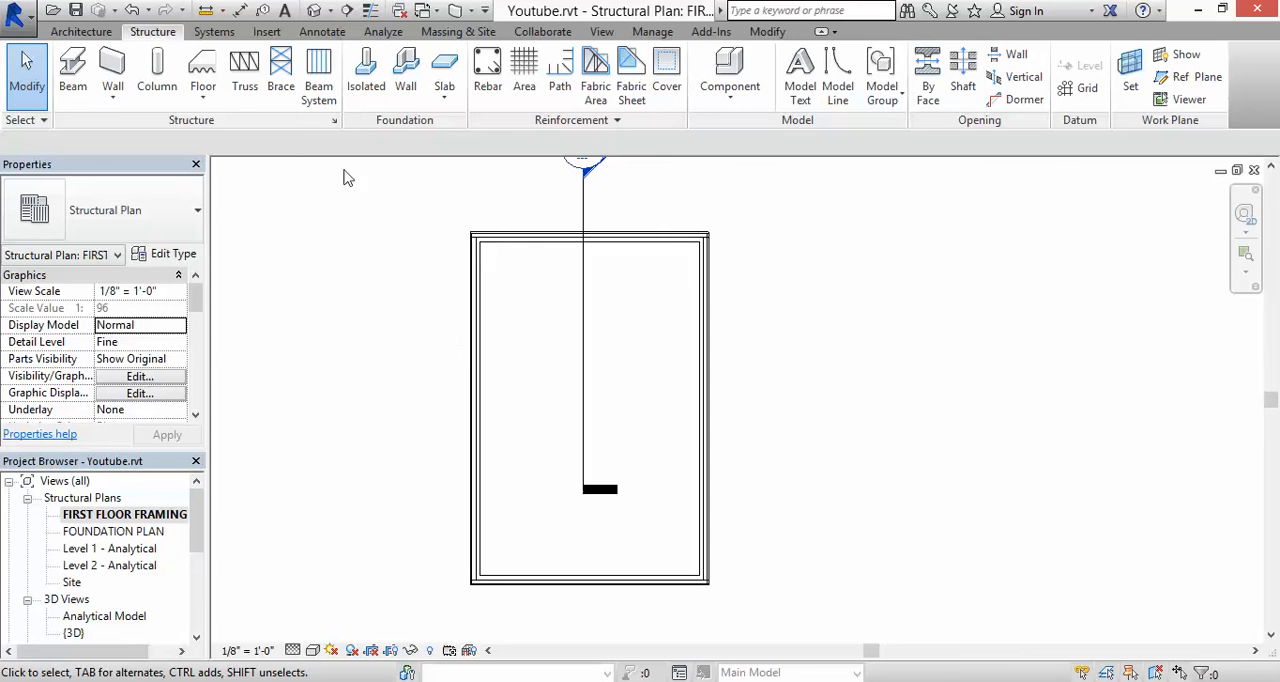
click(314, 12)
scroll(700, 258, up, 3)
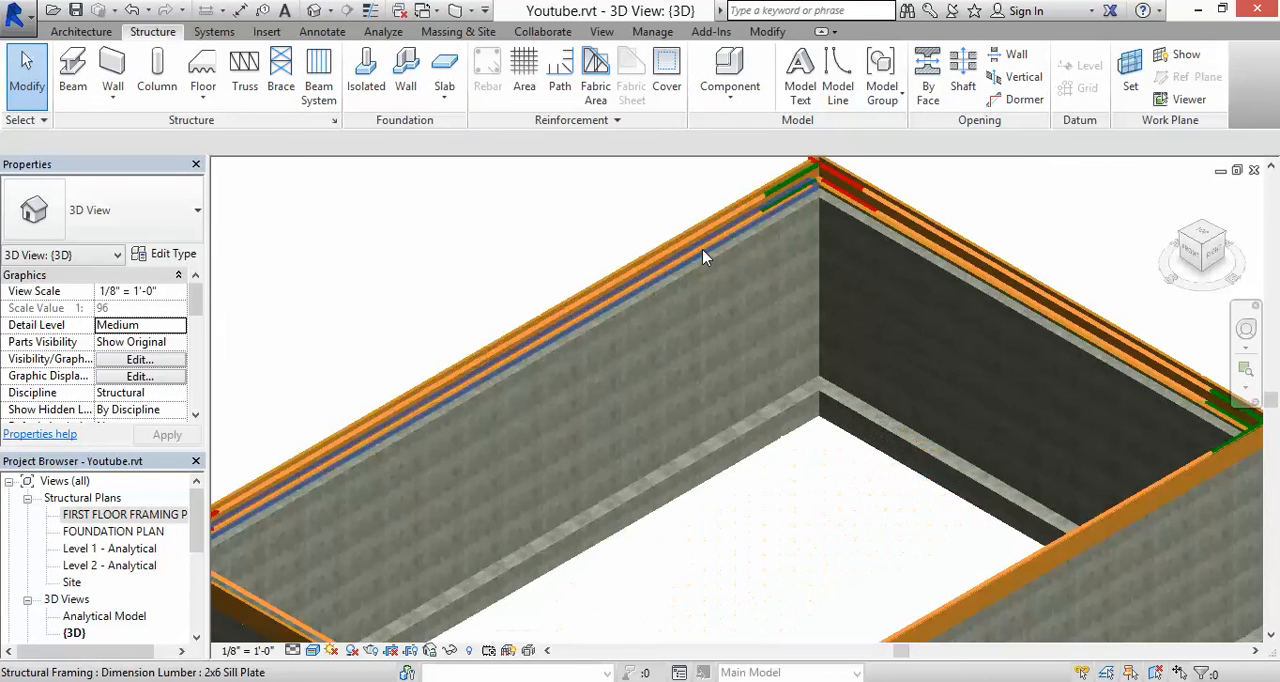
scroll(329, 403, down, 2)
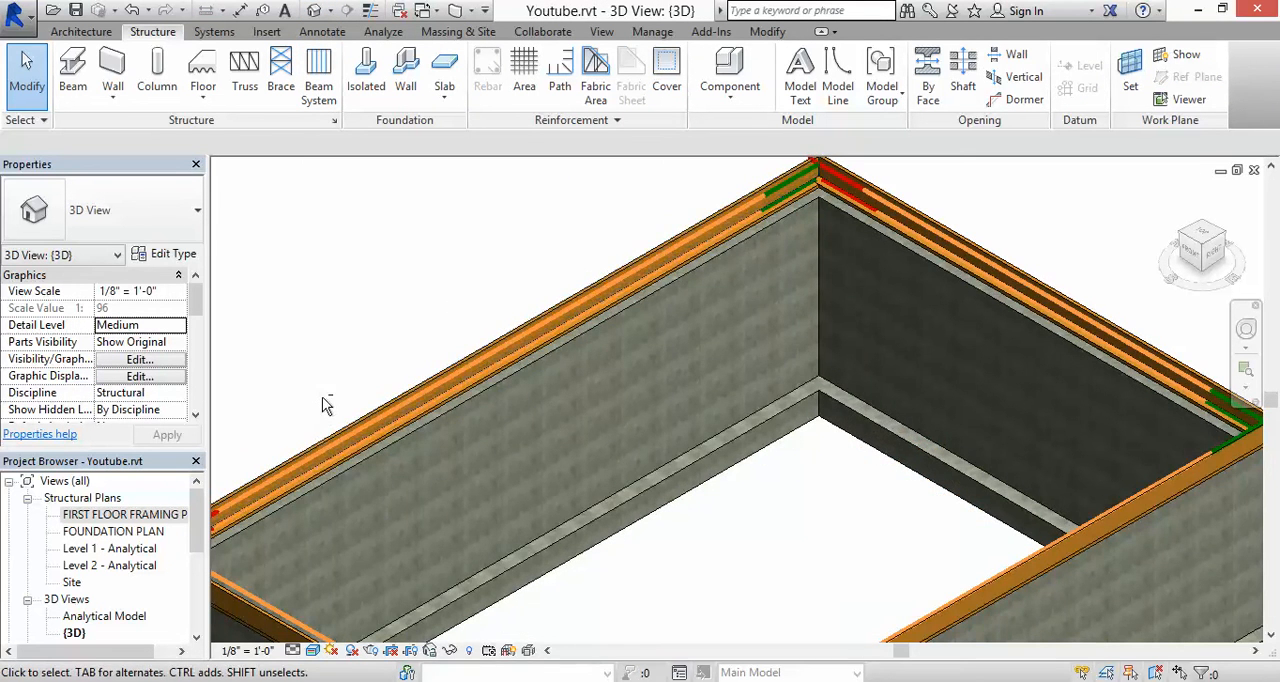
shift+middle_drag(329, 403, 375, 400)
shift+middle_drag(640, 463, 901, 437)
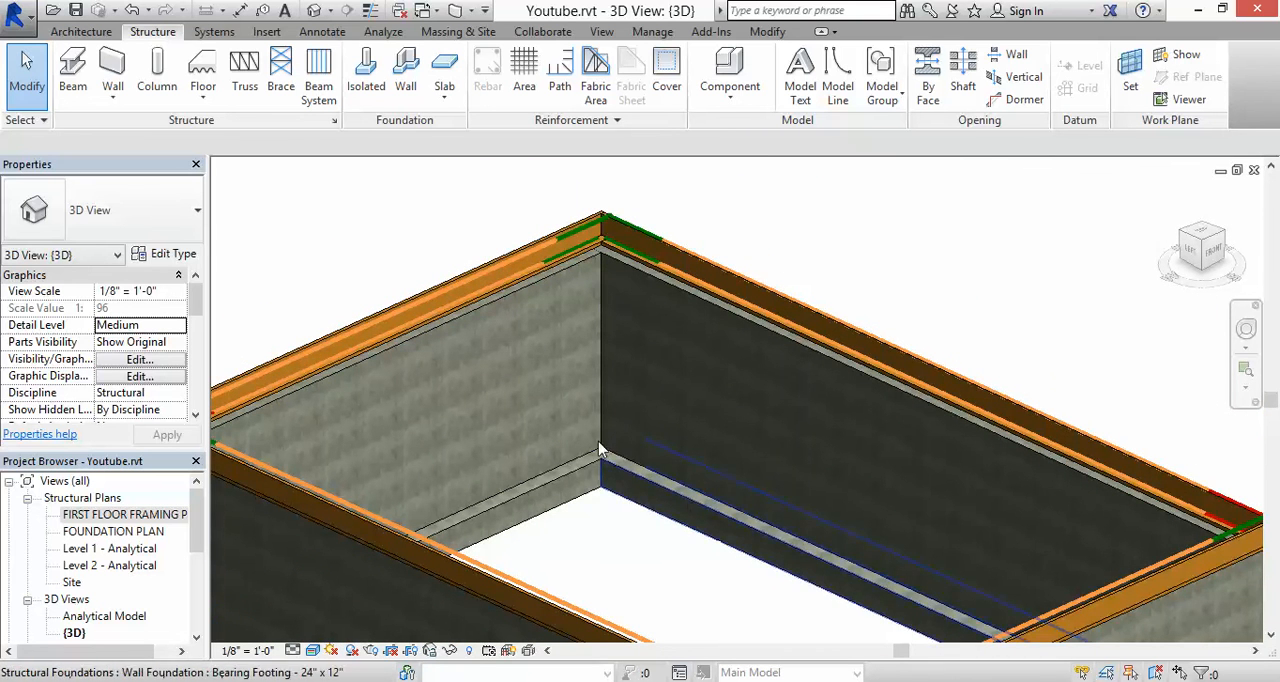
scroll(535, 495, down, 3)
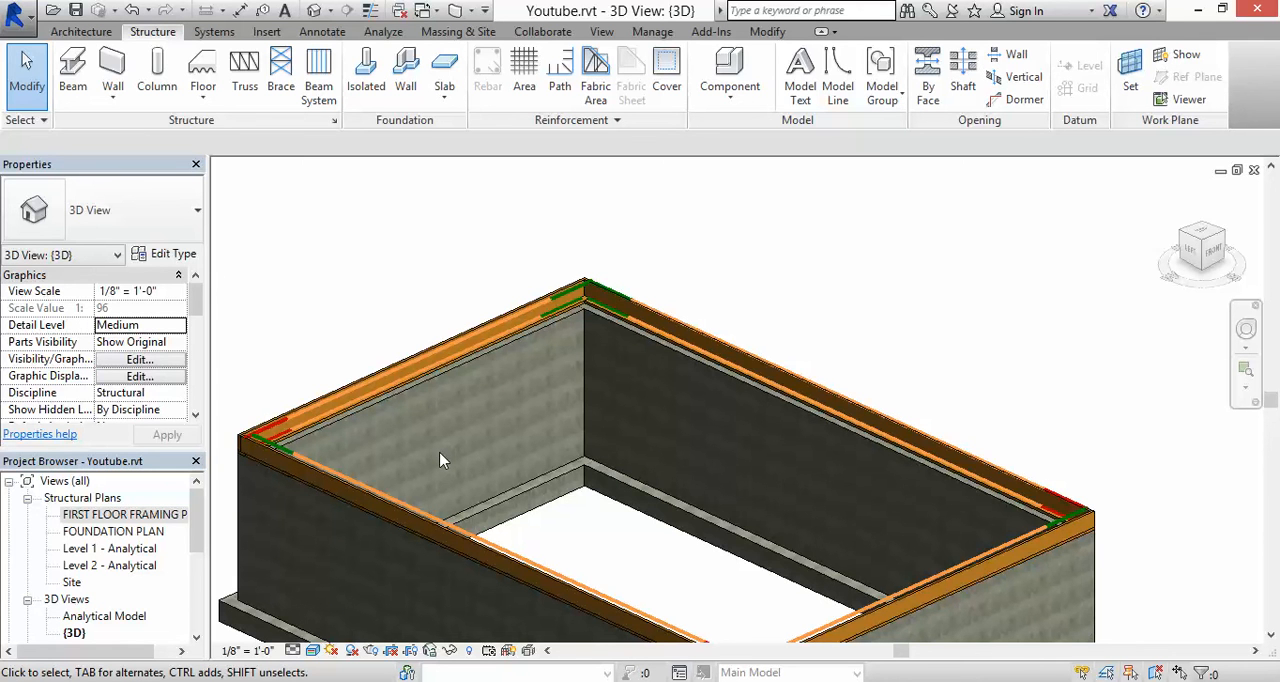
scroll(646, 289, down, 3)
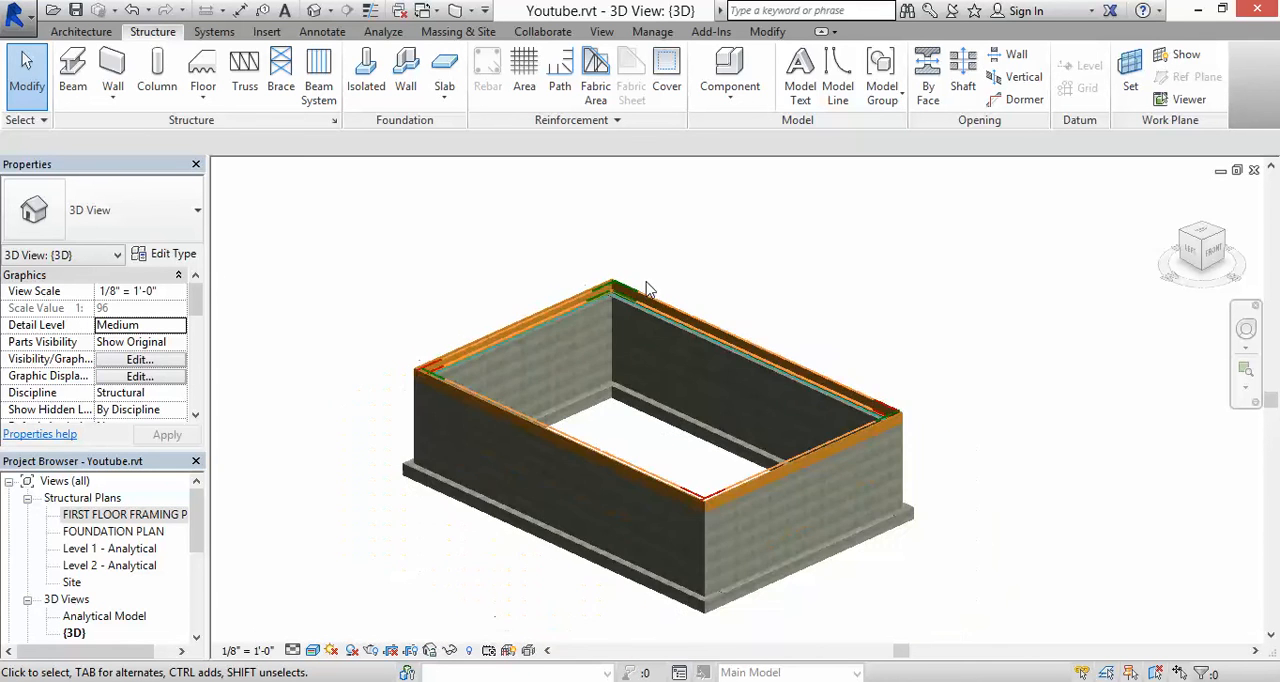